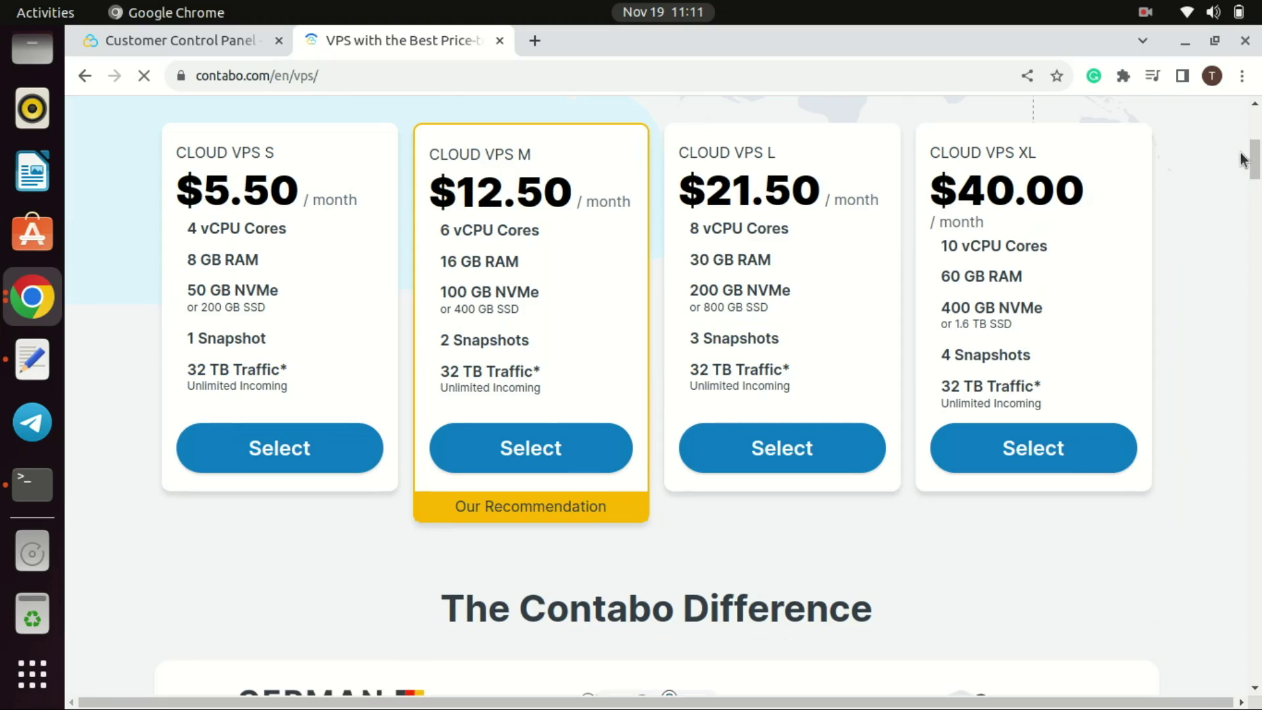
- Scroll the Contabo VPS page and show the Panels & Apps deployment options
scroll(1241, 160, down, 12)
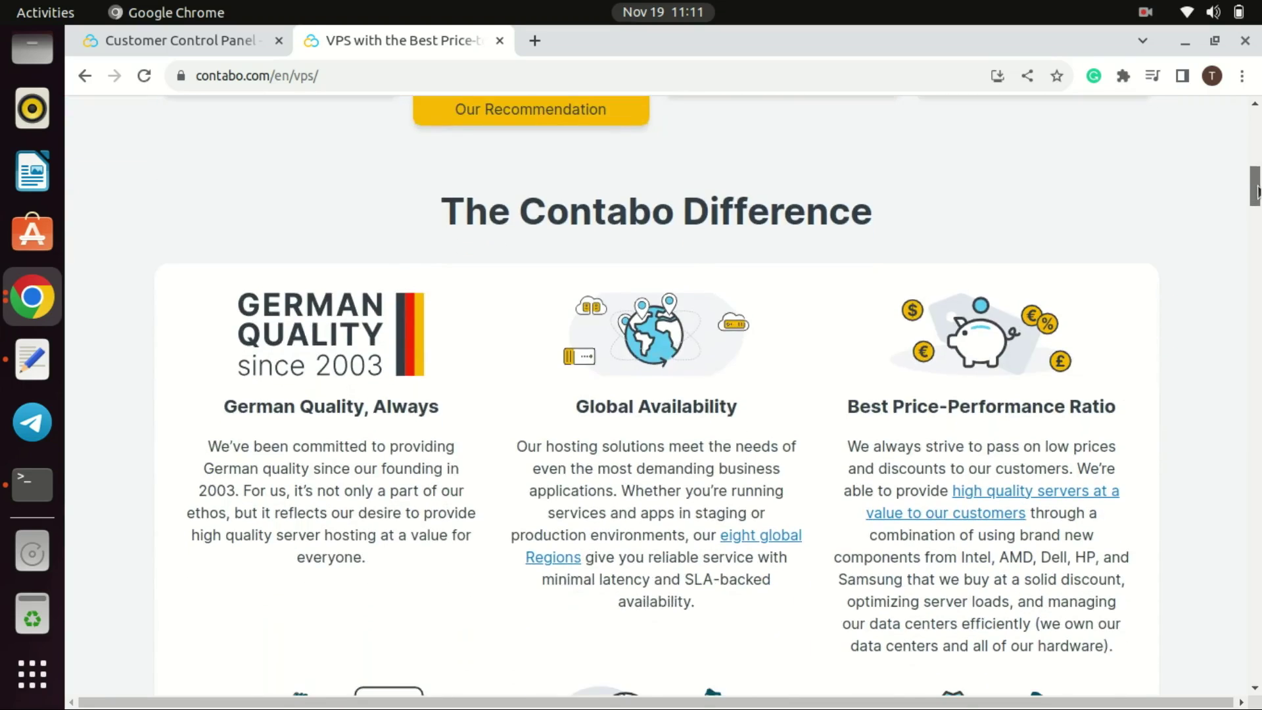
scroll(1257, 255, down, 8)
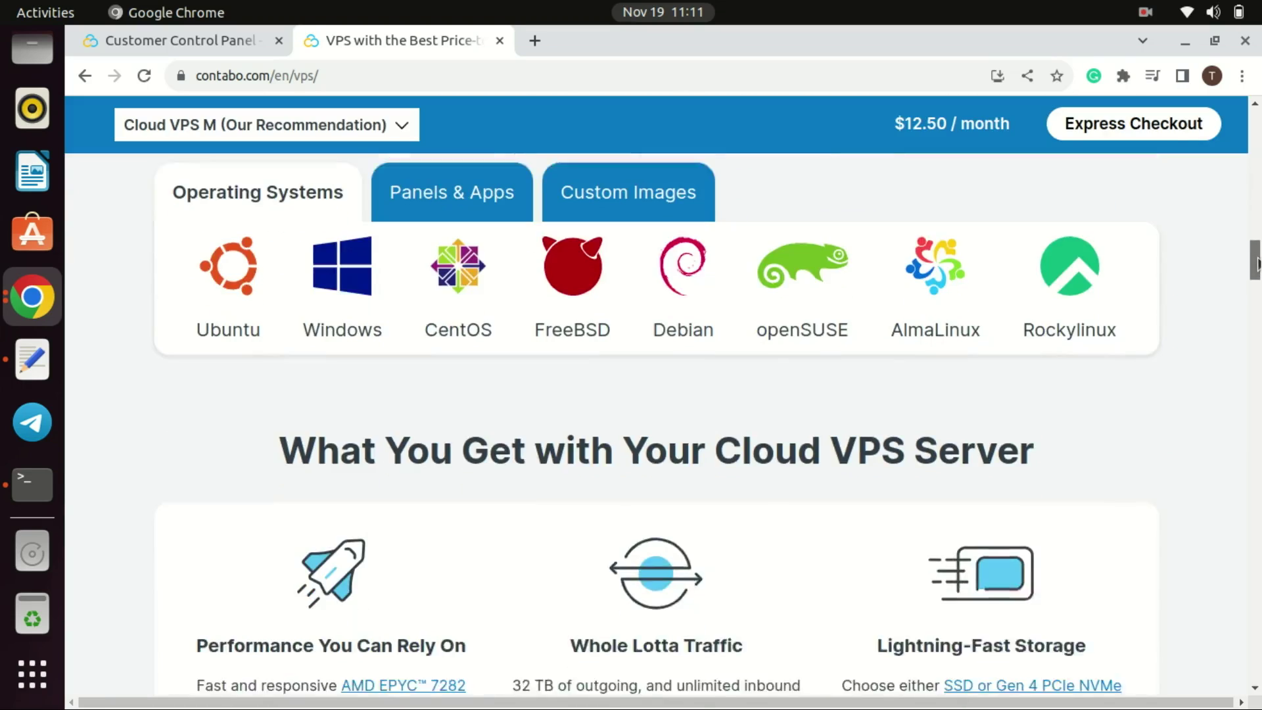
scroll(1258, 255, up, 2)
scroll(1257, 255, down, 2)
scroll(1258, 253, up, 3)
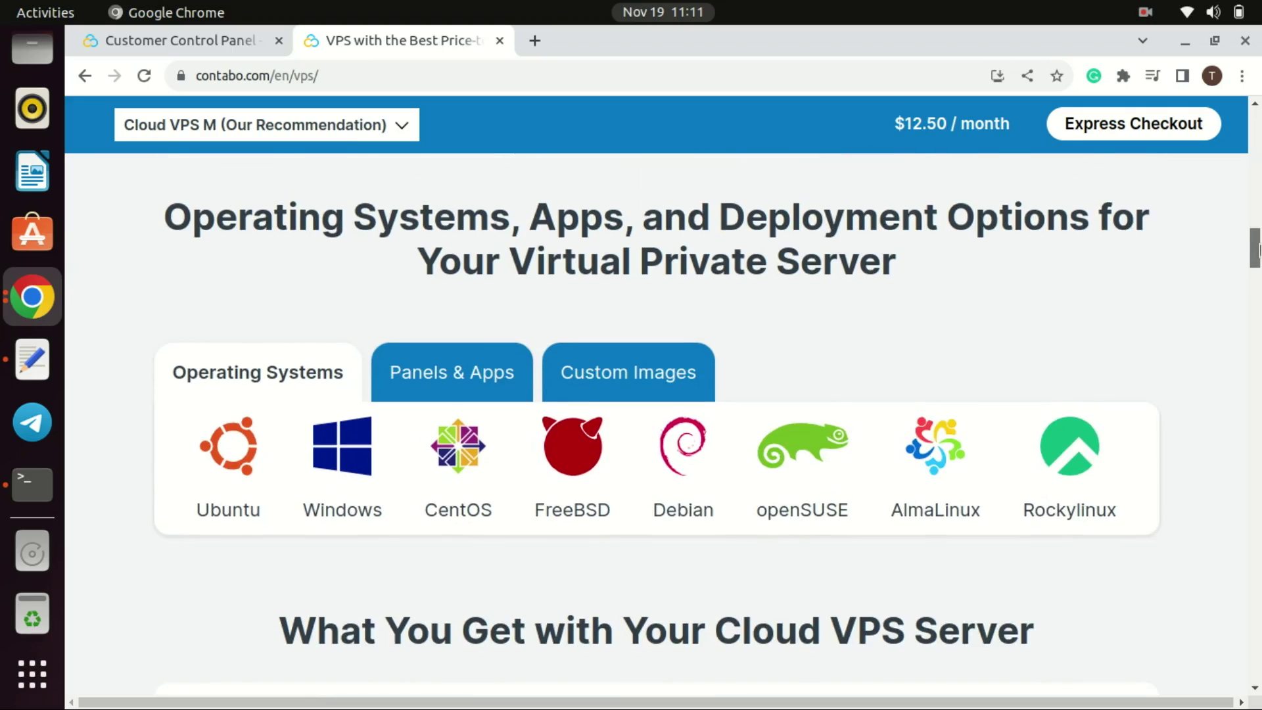
scroll(1257, 250, down, 1)
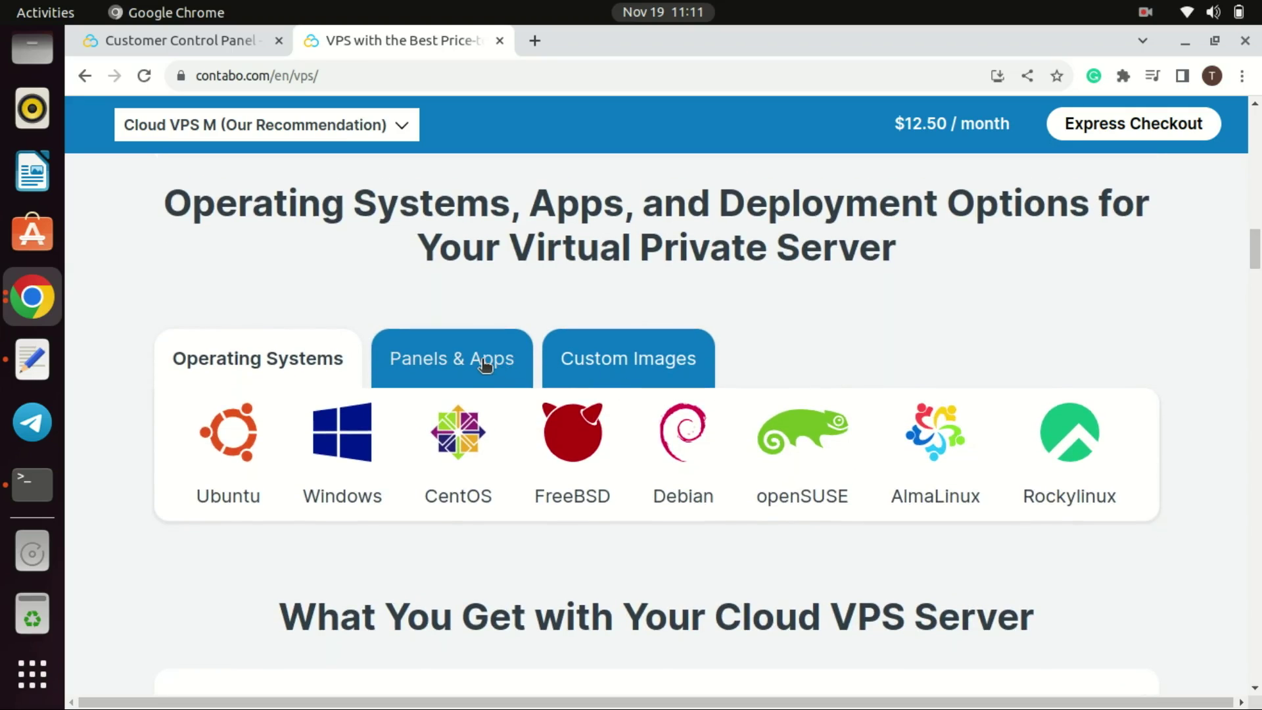
click(485, 364)
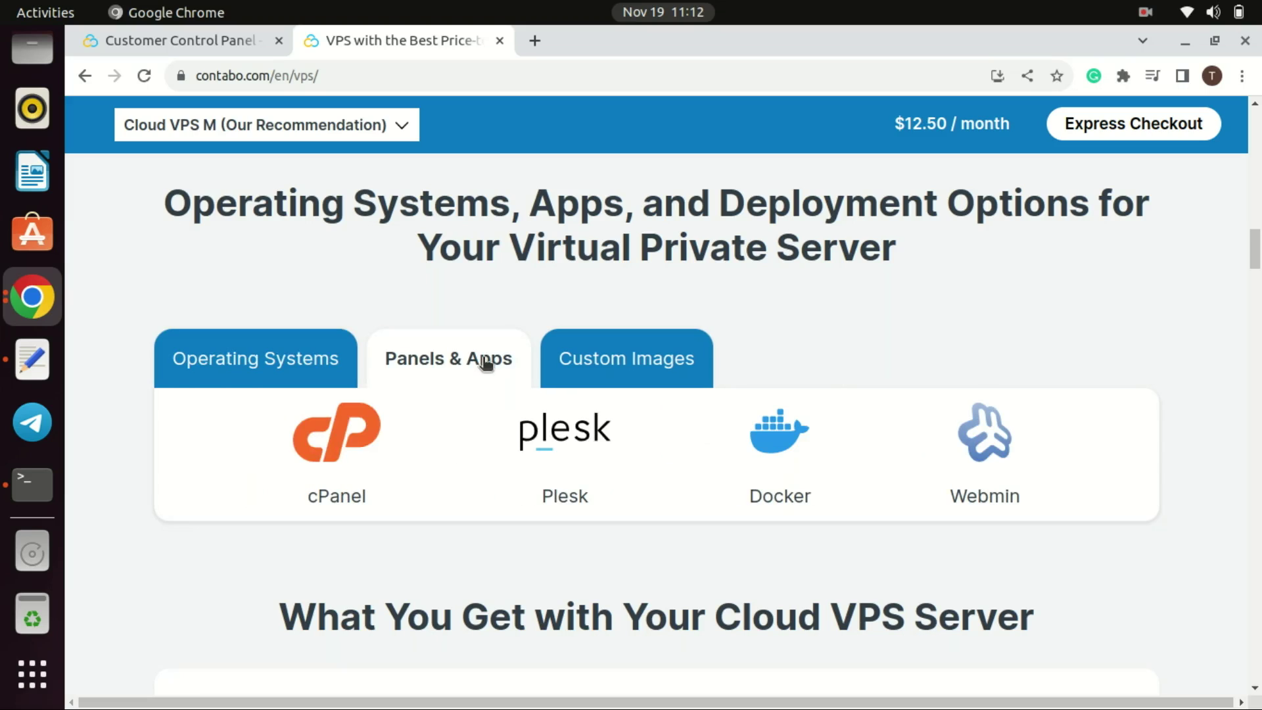
- Switch to the Custom Images option and scroll down to the regions map
click(613, 360)
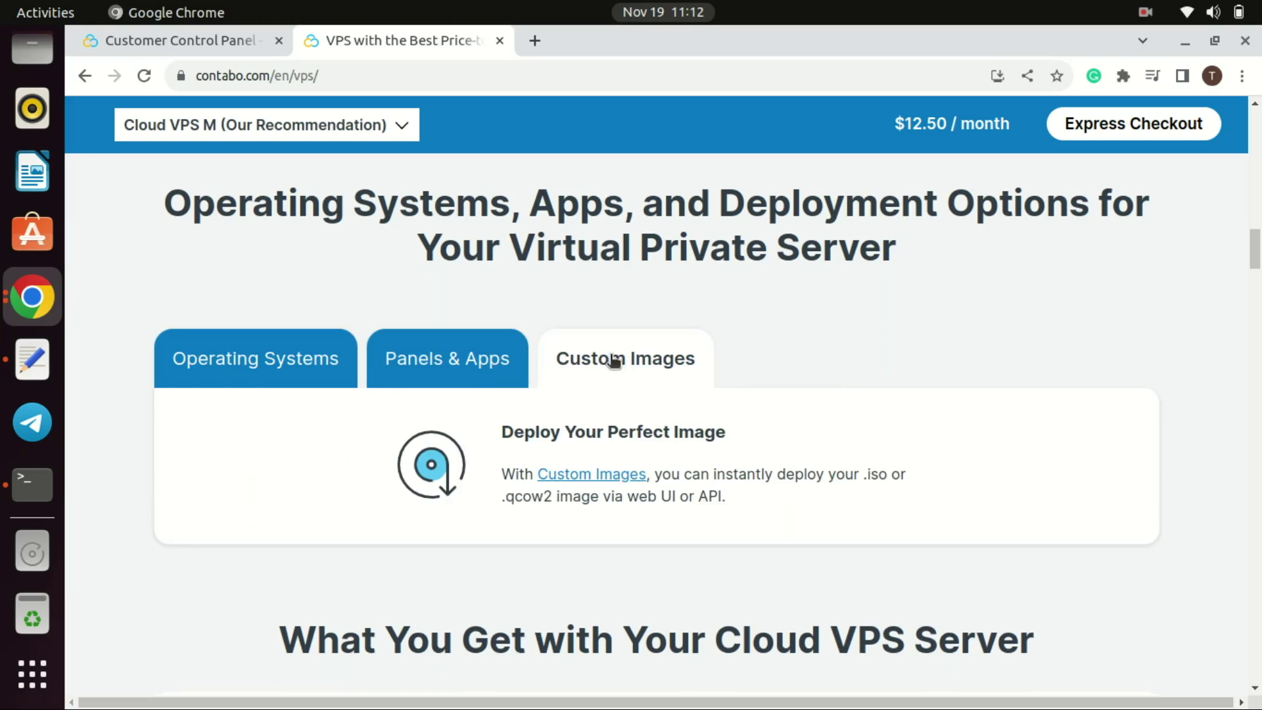
scroll(614, 360, down, 10)
drag(1255, 392, 1256, 393)
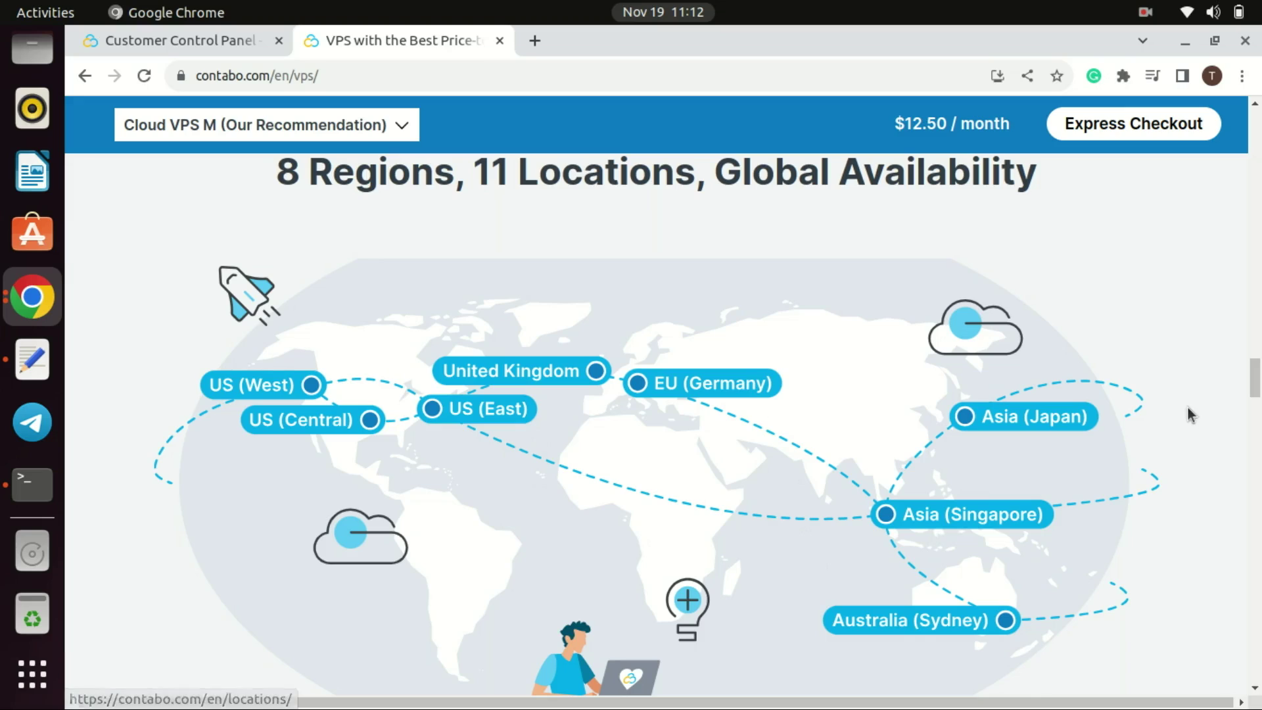
drag(1258, 378, 1257, 466)
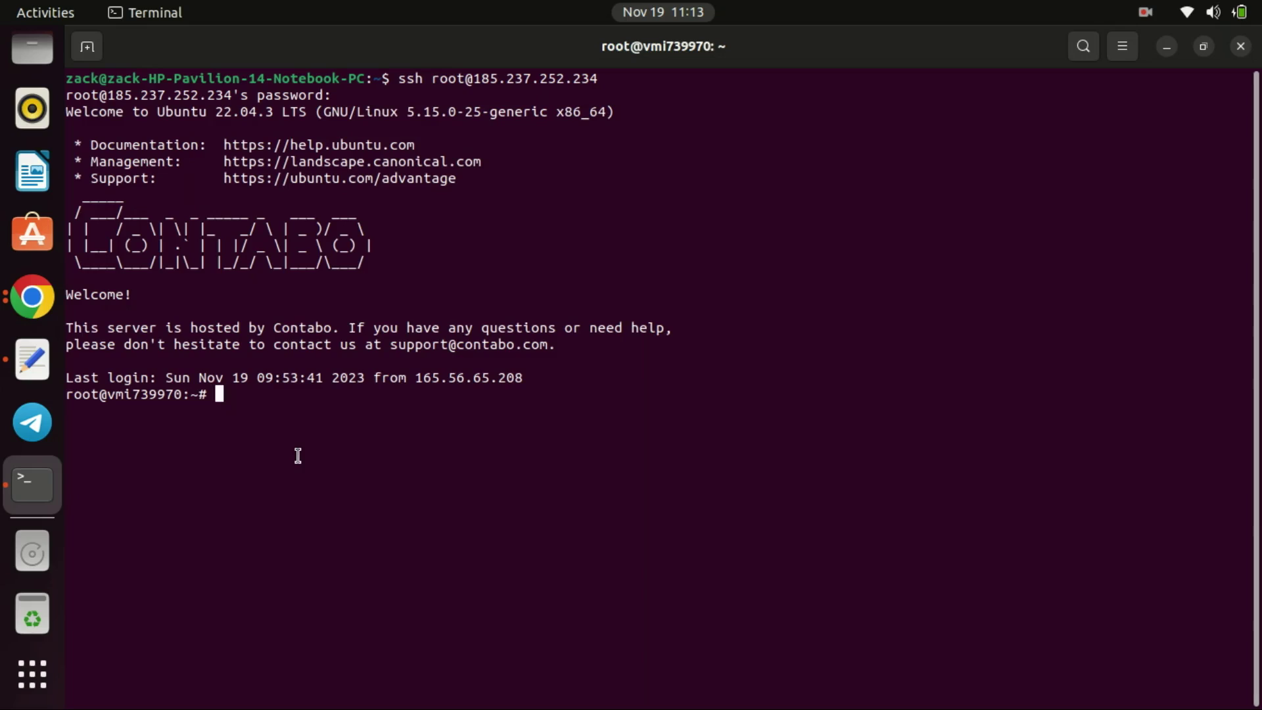
- Clear the terminal, run sudo apt update && sudo apt upgrade -y, then clear the output
text(clear)
key(Return)
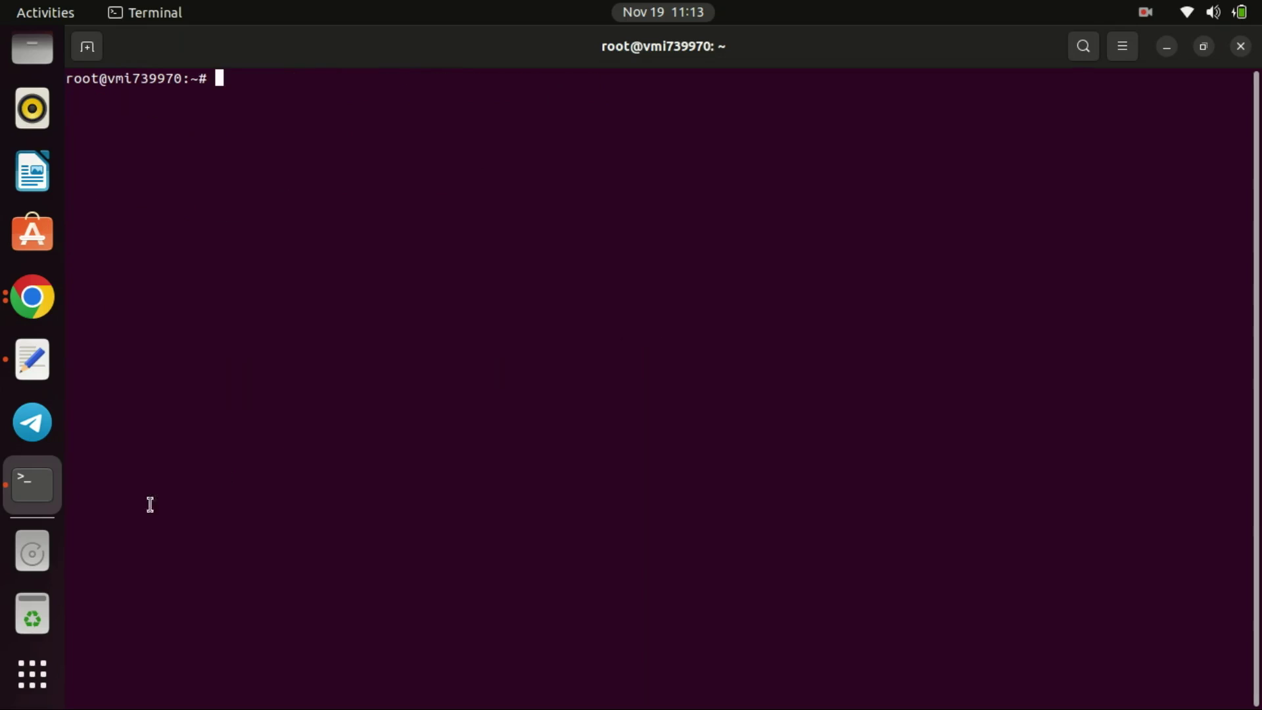
text(sudo apt update && sudo apt upgrade -y)
key(Return)
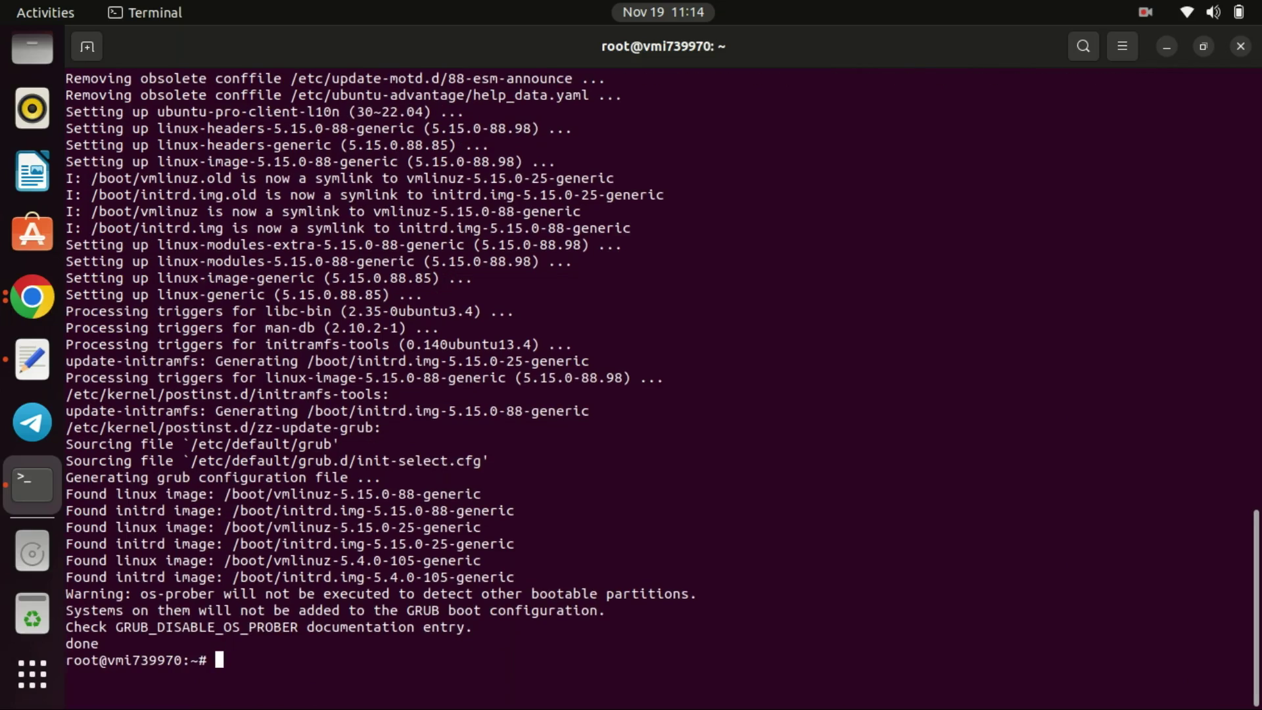
text(clear)
key(Return)
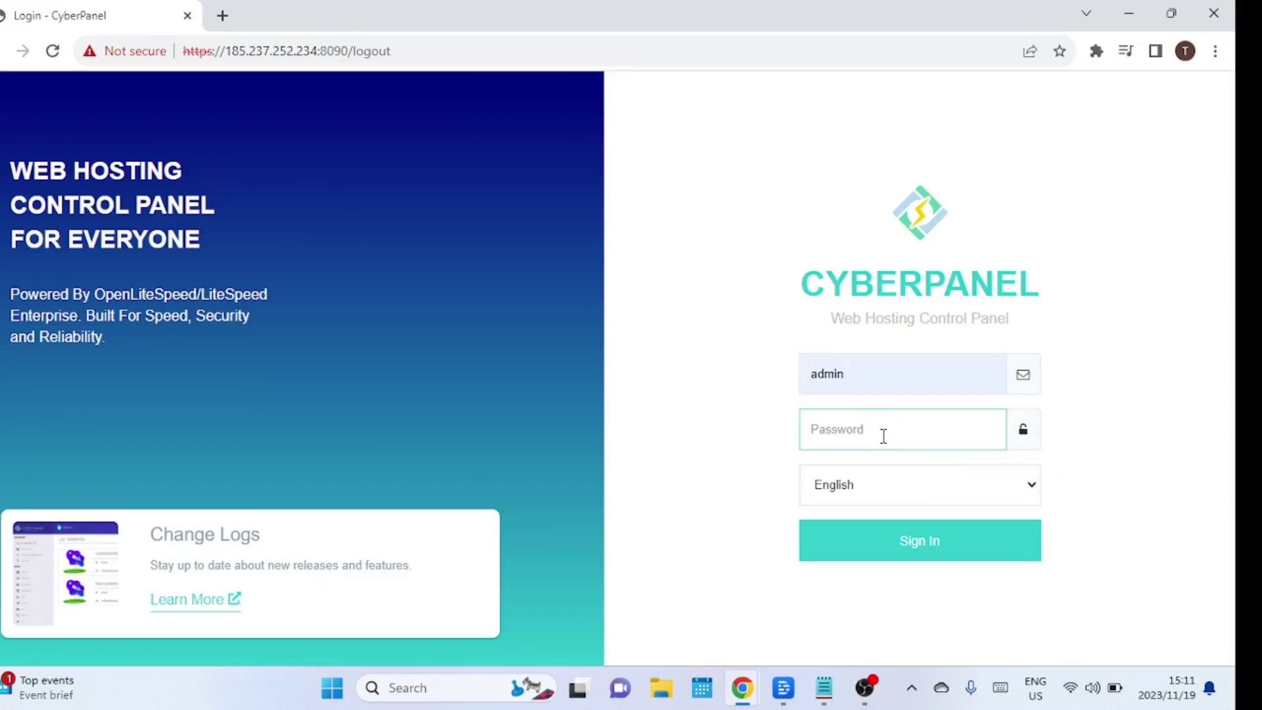
text(•)
- Sign in to CyberPanel and go to Websites > Create Website
click(909, 538)
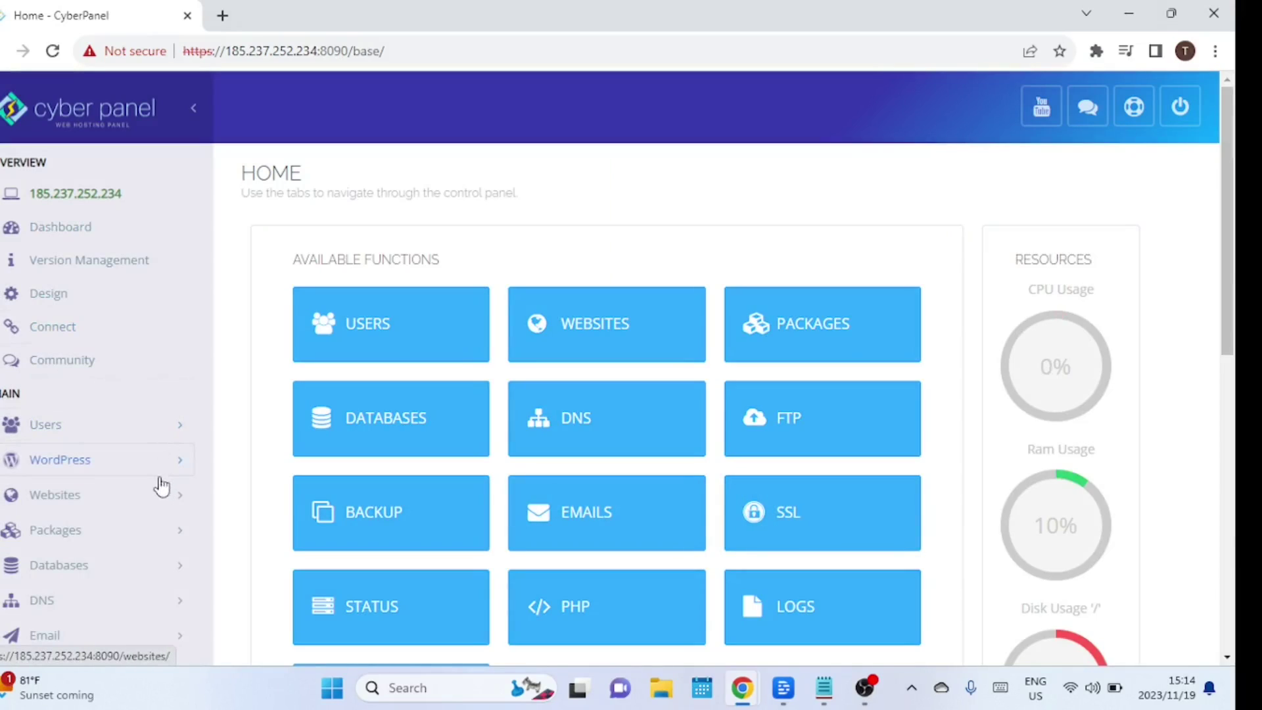
click(163, 497)
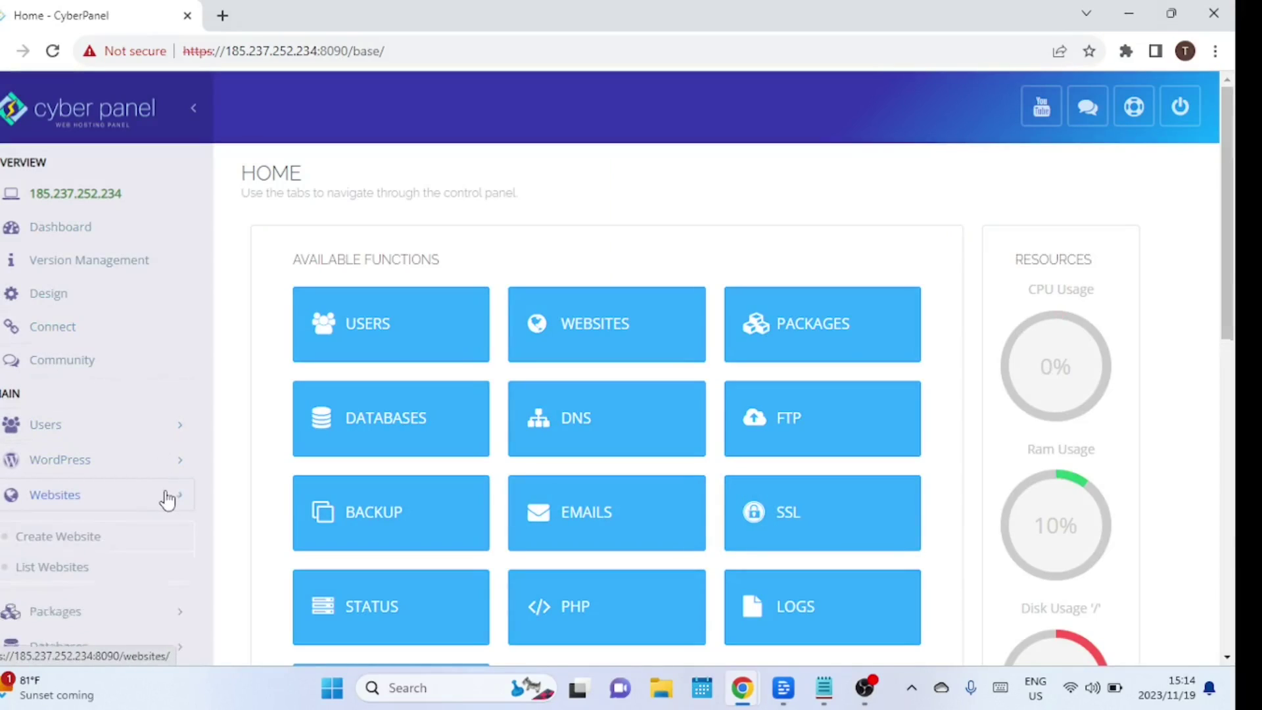
click(94, 537)
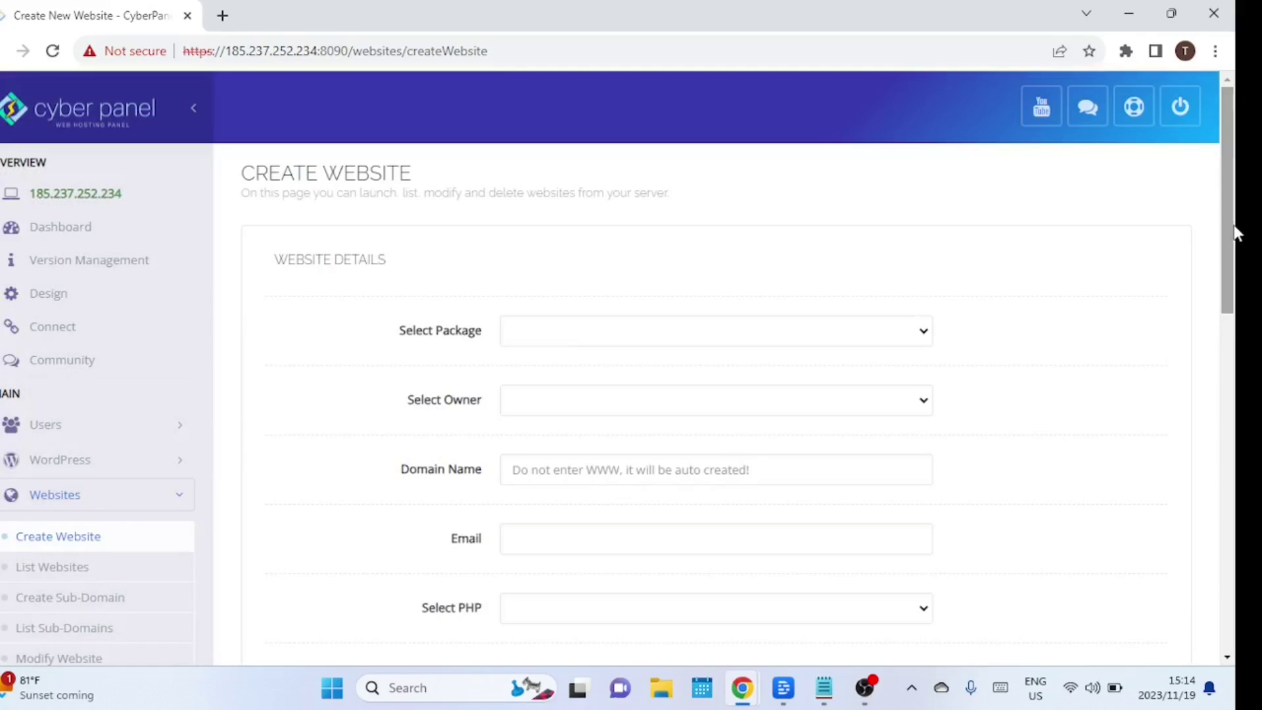
- Choose the Default package and admin owner, and enter domain z-seotools.com and the site's info contact email
drag(1236, 240, 1236, 271)
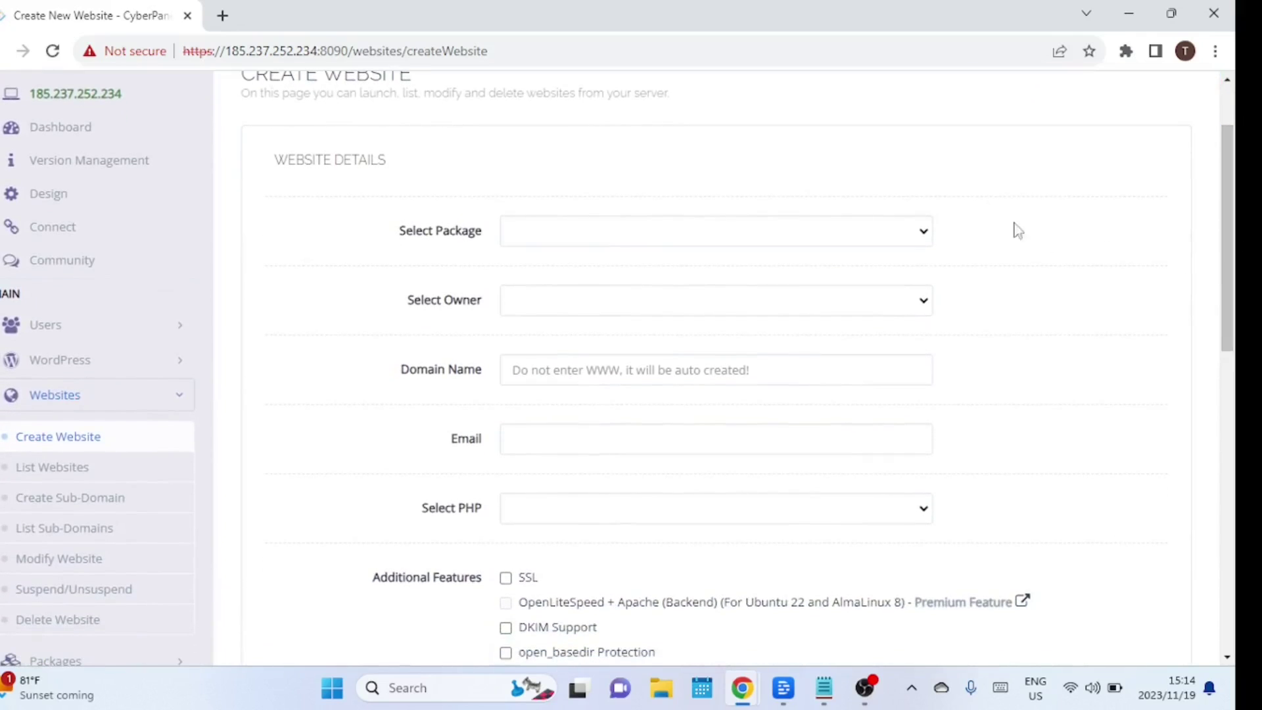
click(922, 241)
click(897, 272)
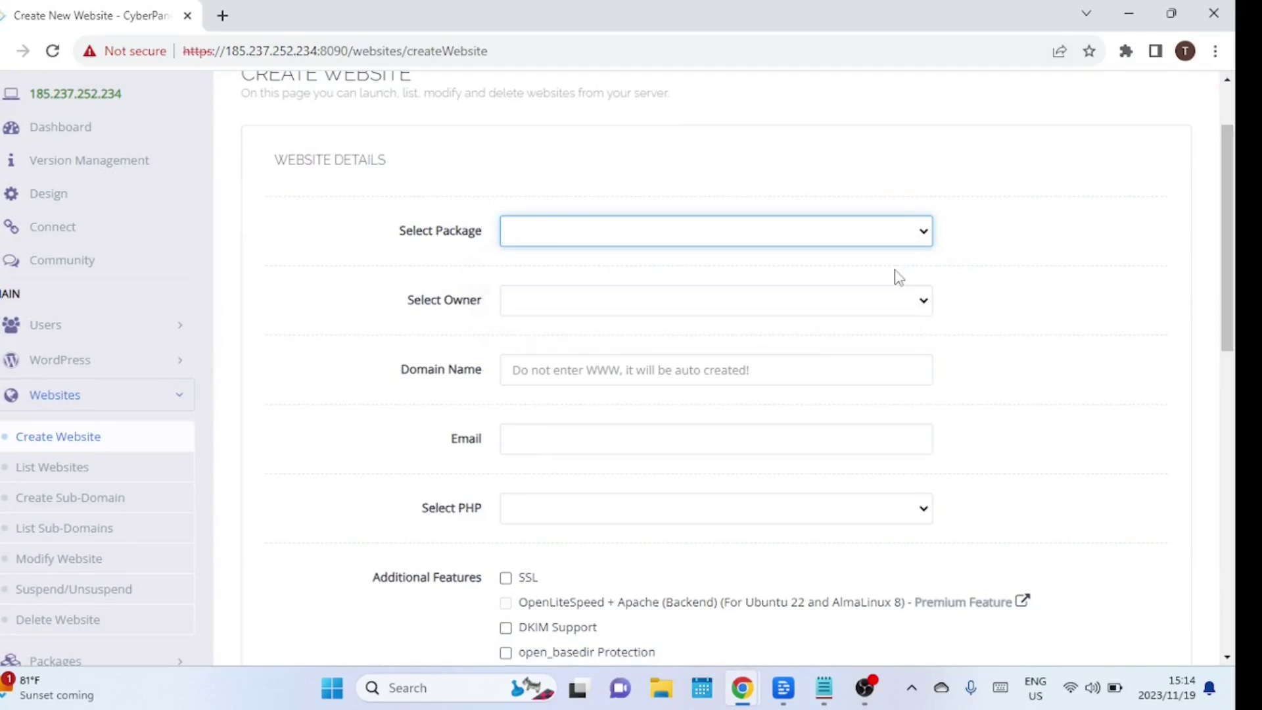
click(930, 307)
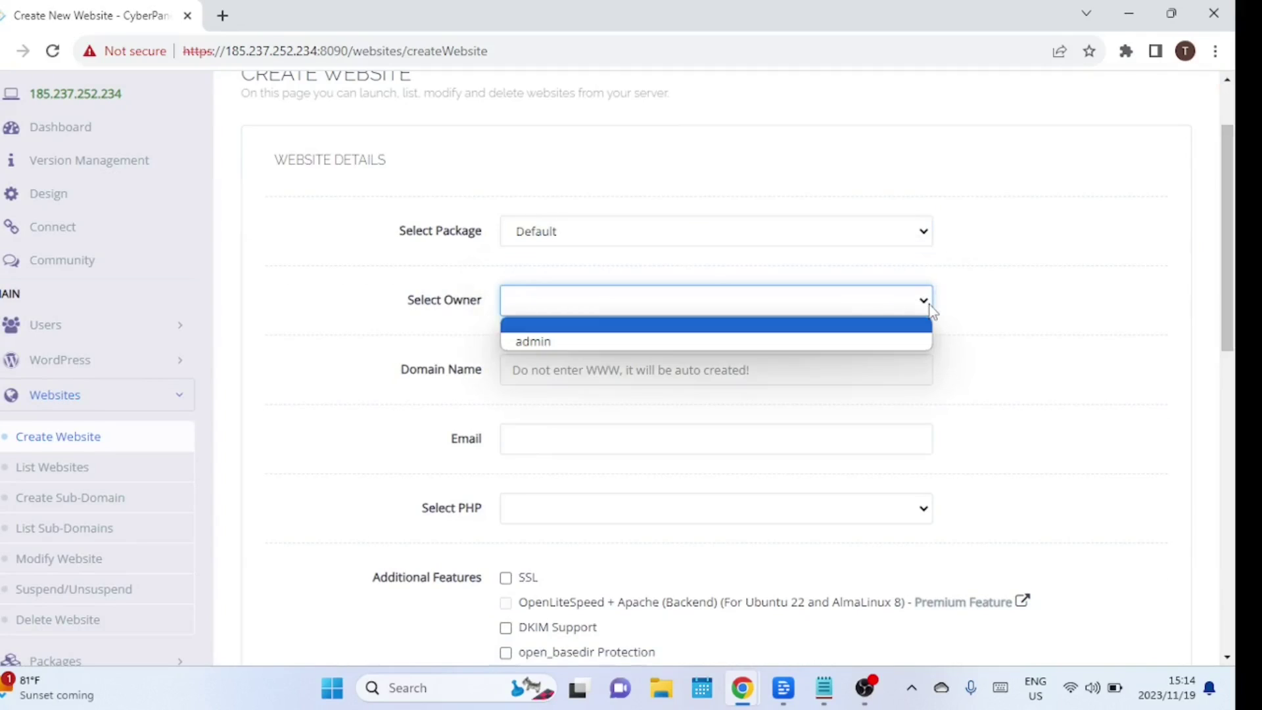
click(911, 339)
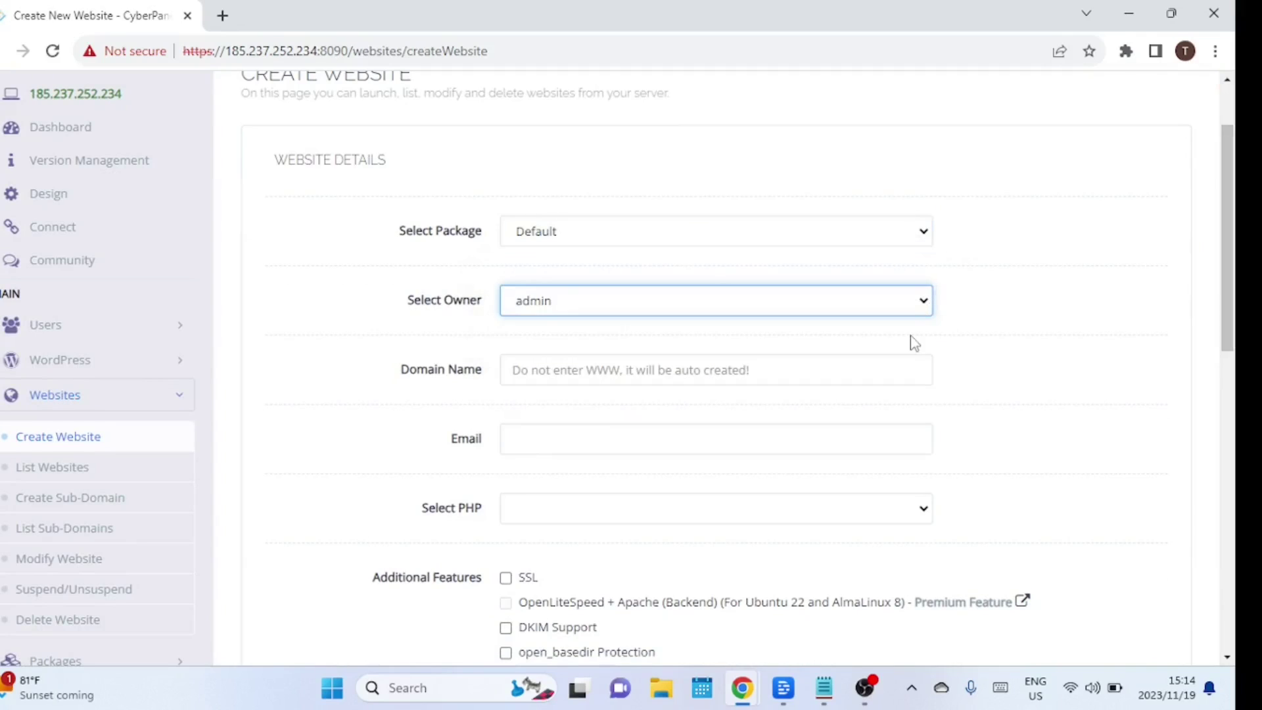
click(810, 364)
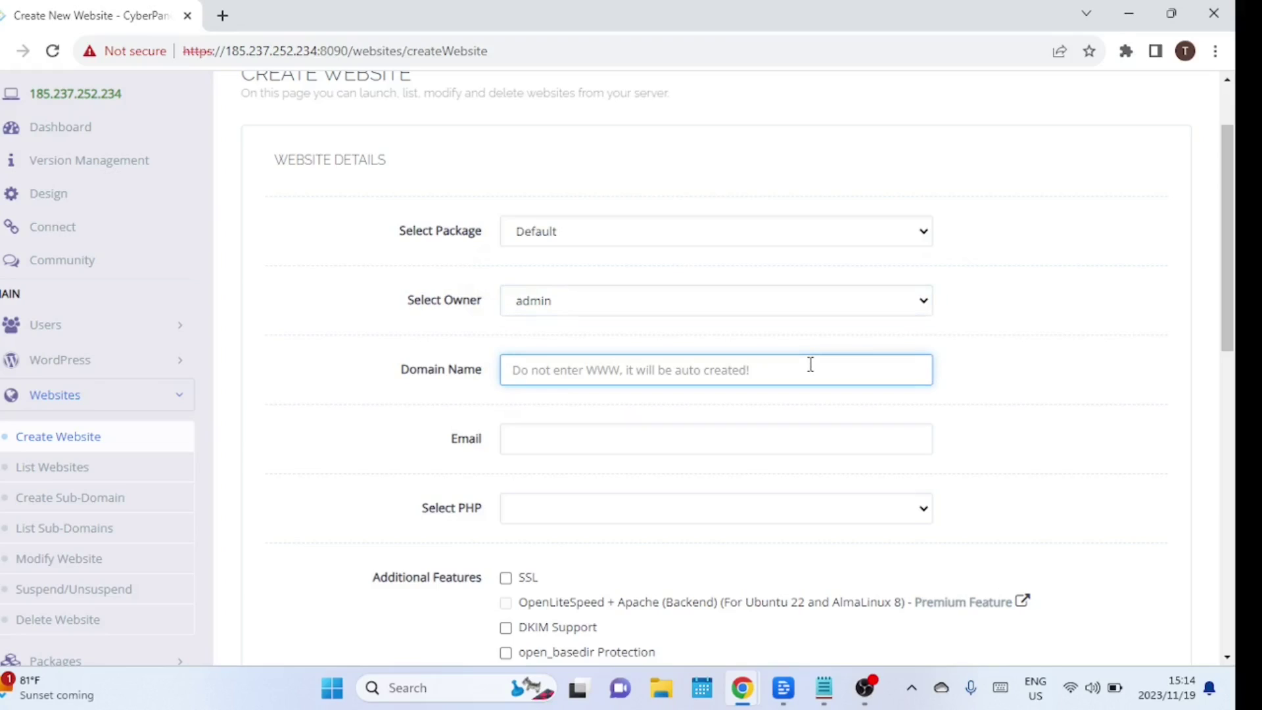
text(z-seotoo)
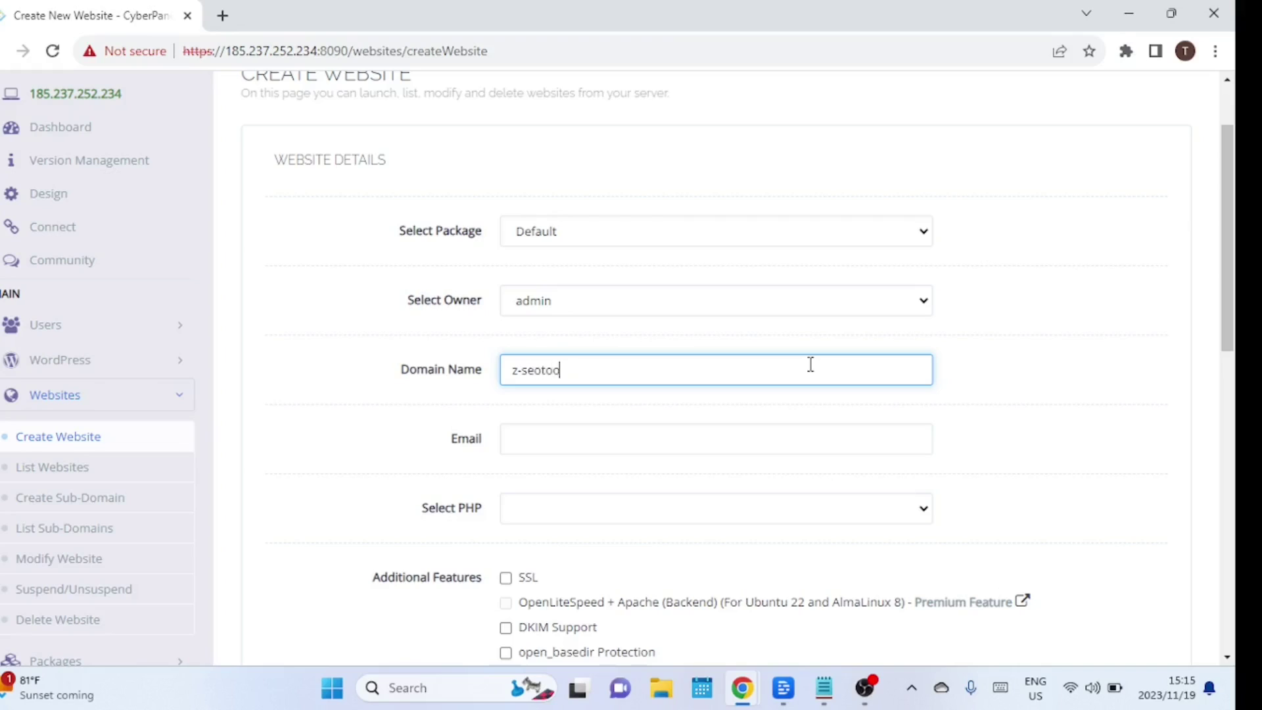
text(m)
click(690, 442)
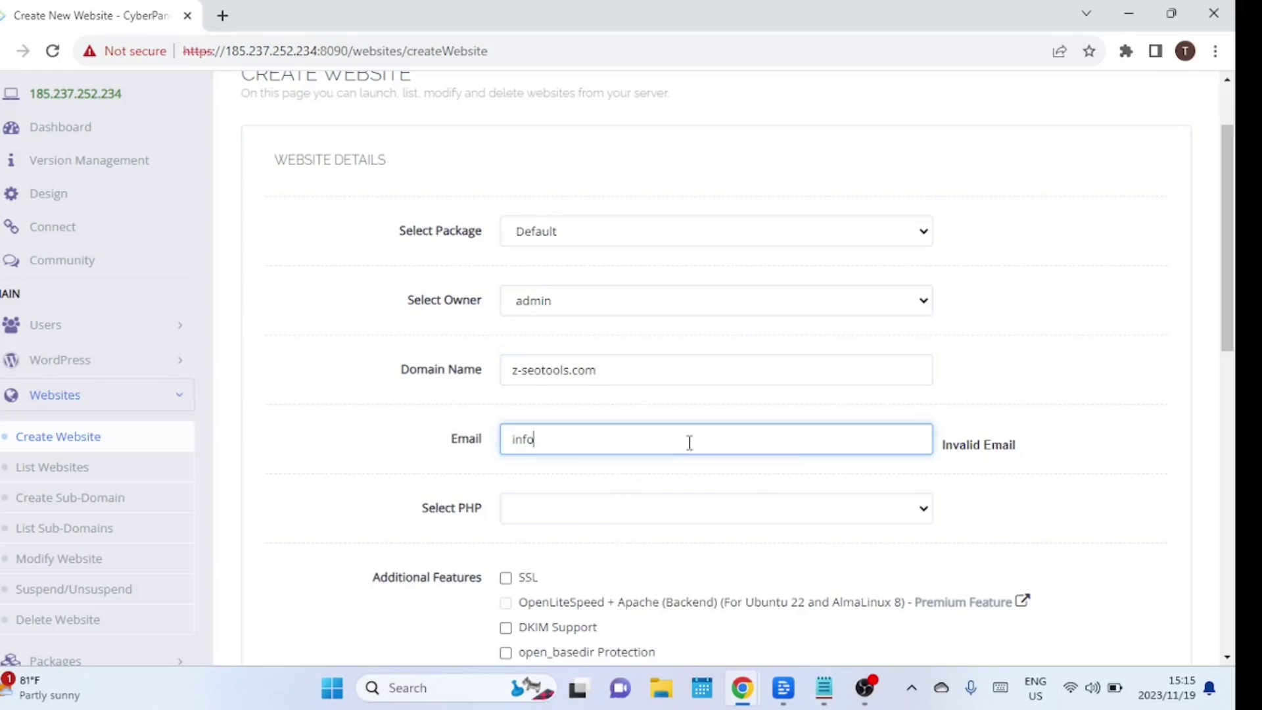
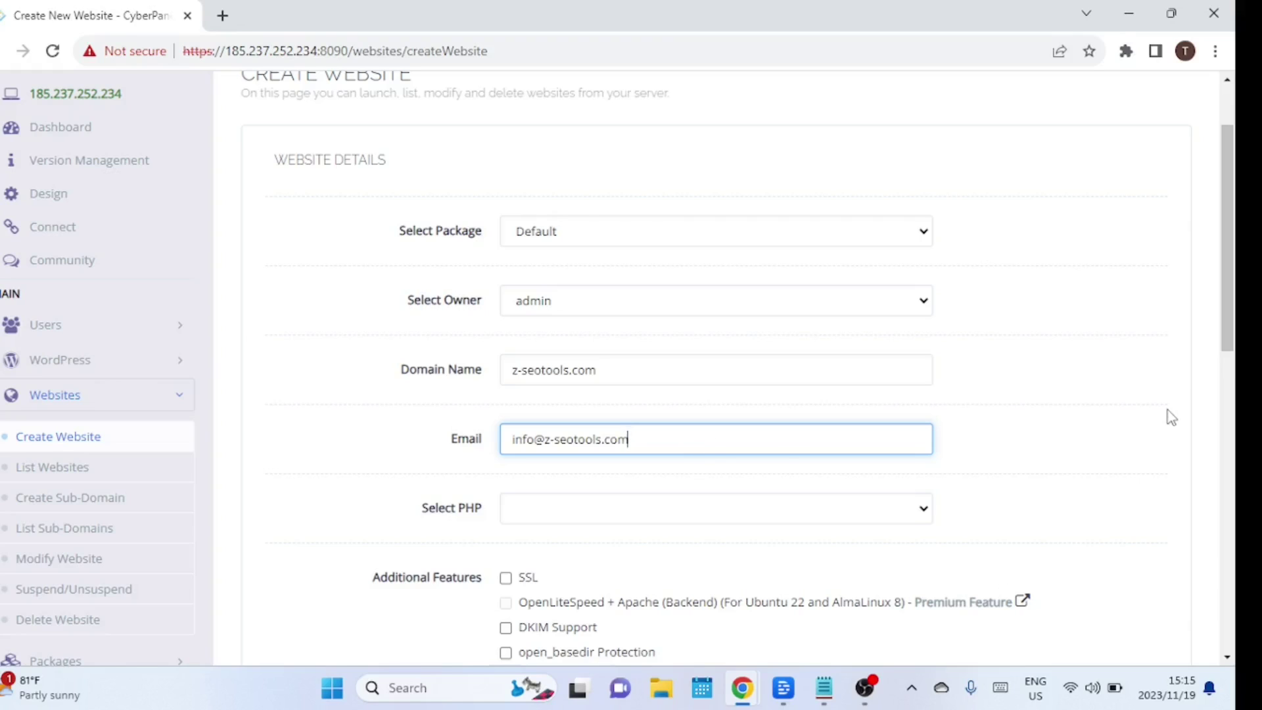
- Select PHP 8.0, enable SSL, DKIM and mail domain, and create the website
drag(1233, 274, 1236, 352)
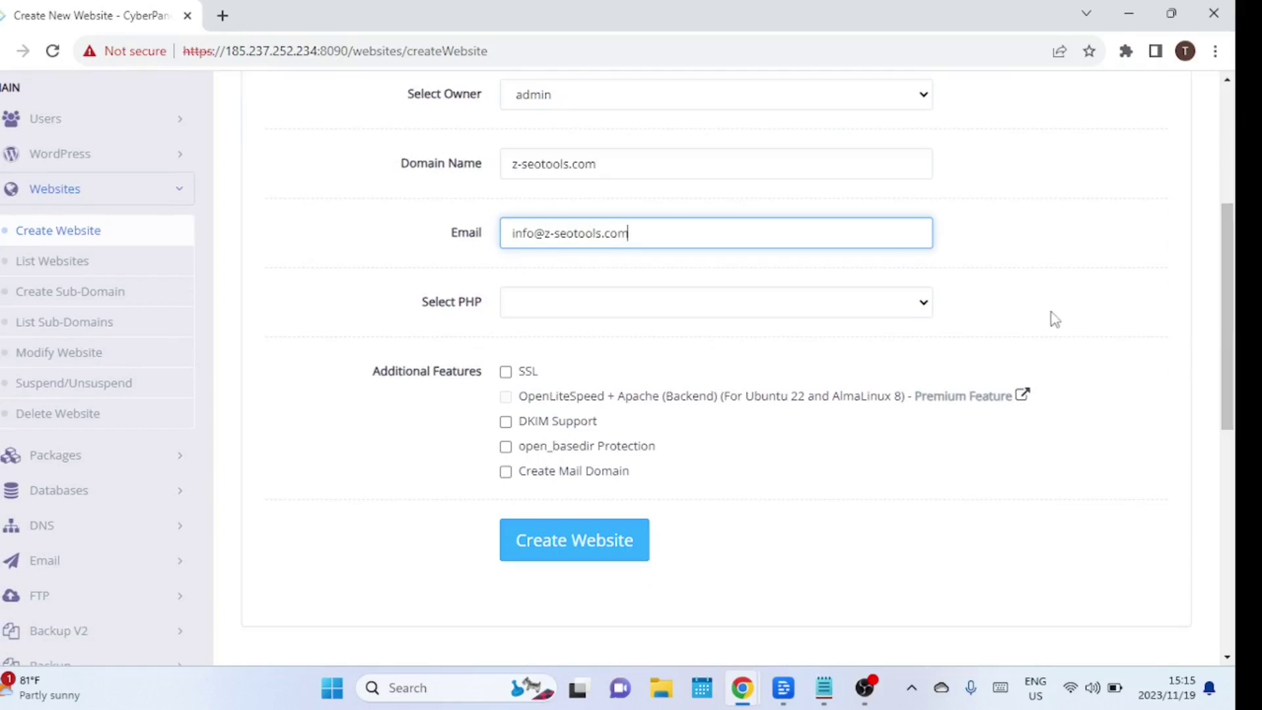
click(924, 303)
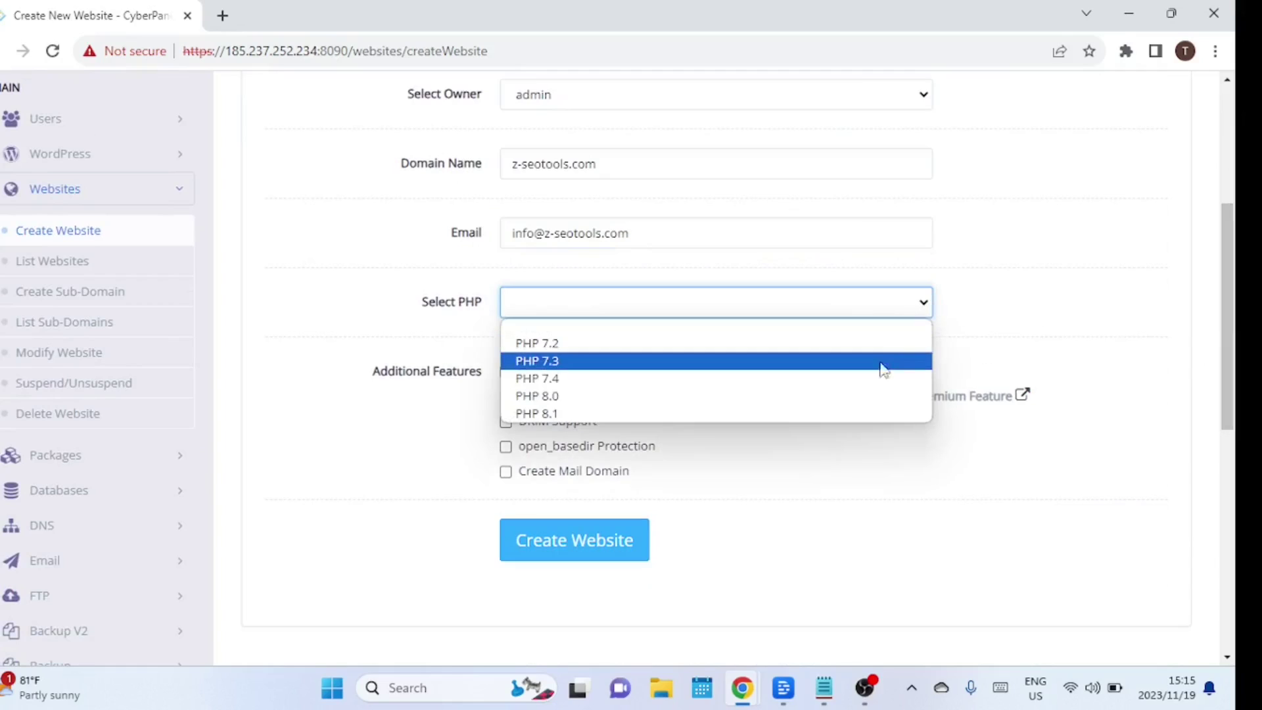
click(867, 397)
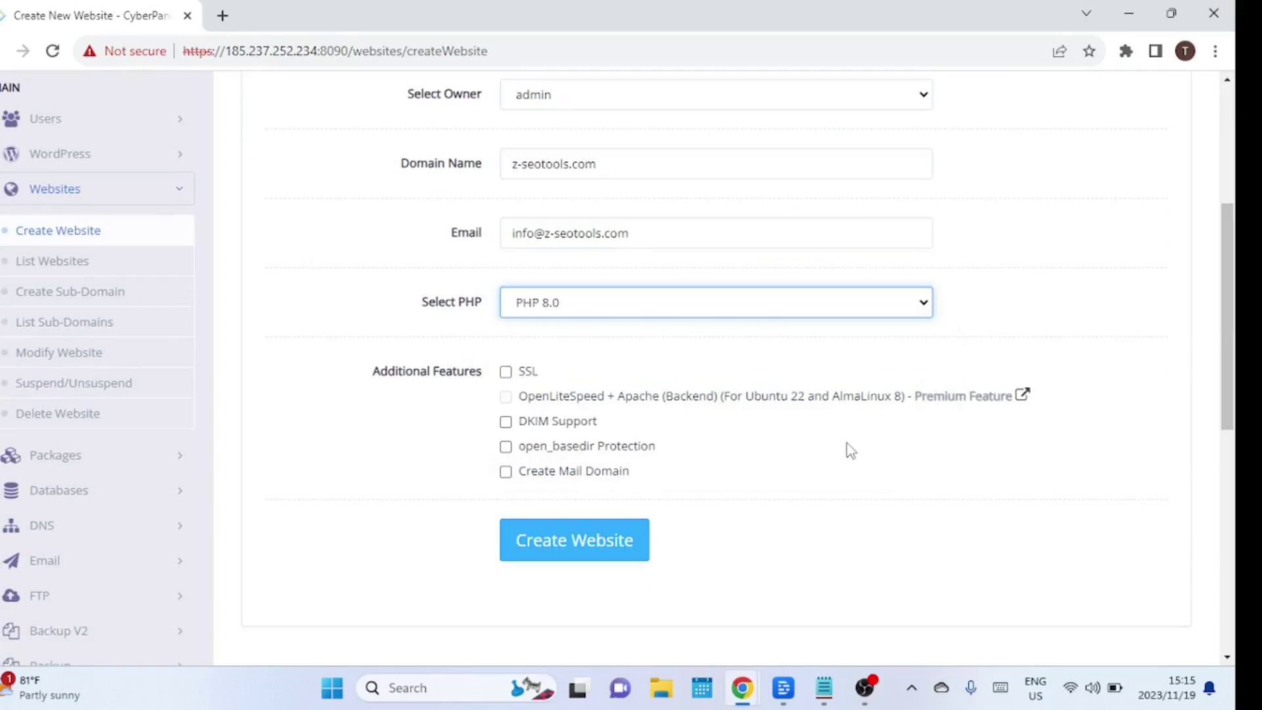
click(505, 372)
click(506, 422)
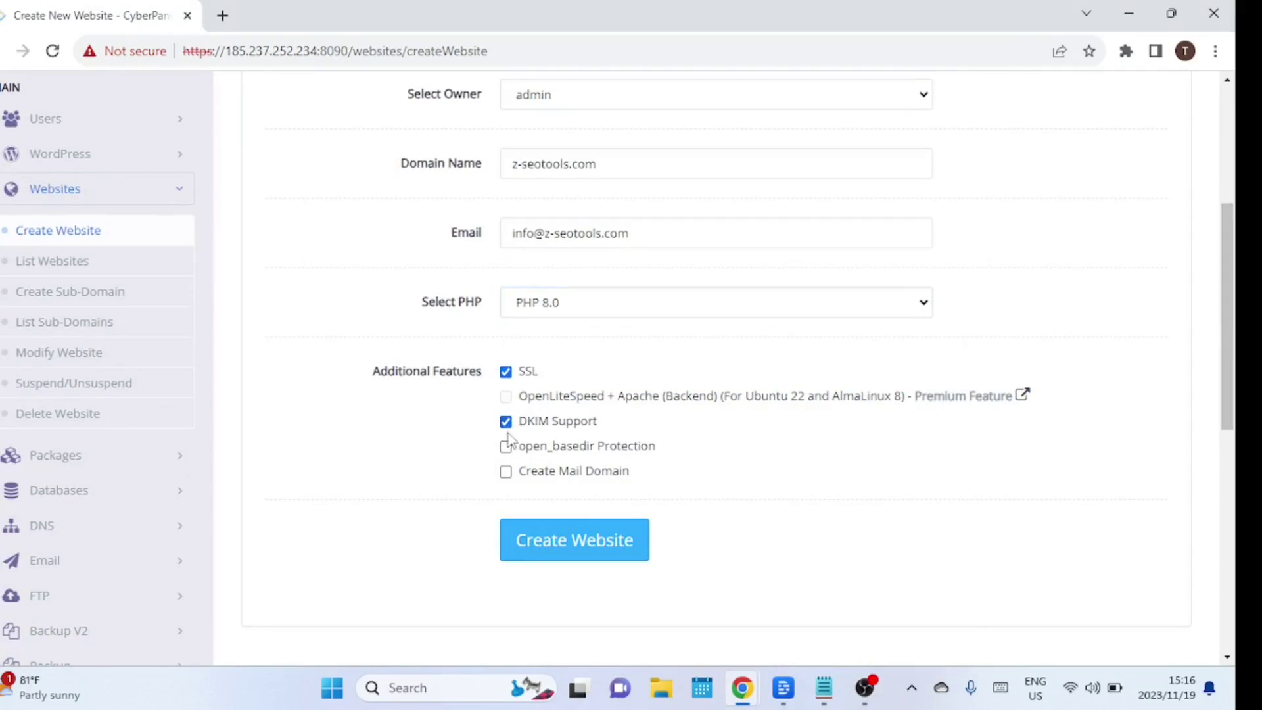
click(506, 471)
click(592, 555)
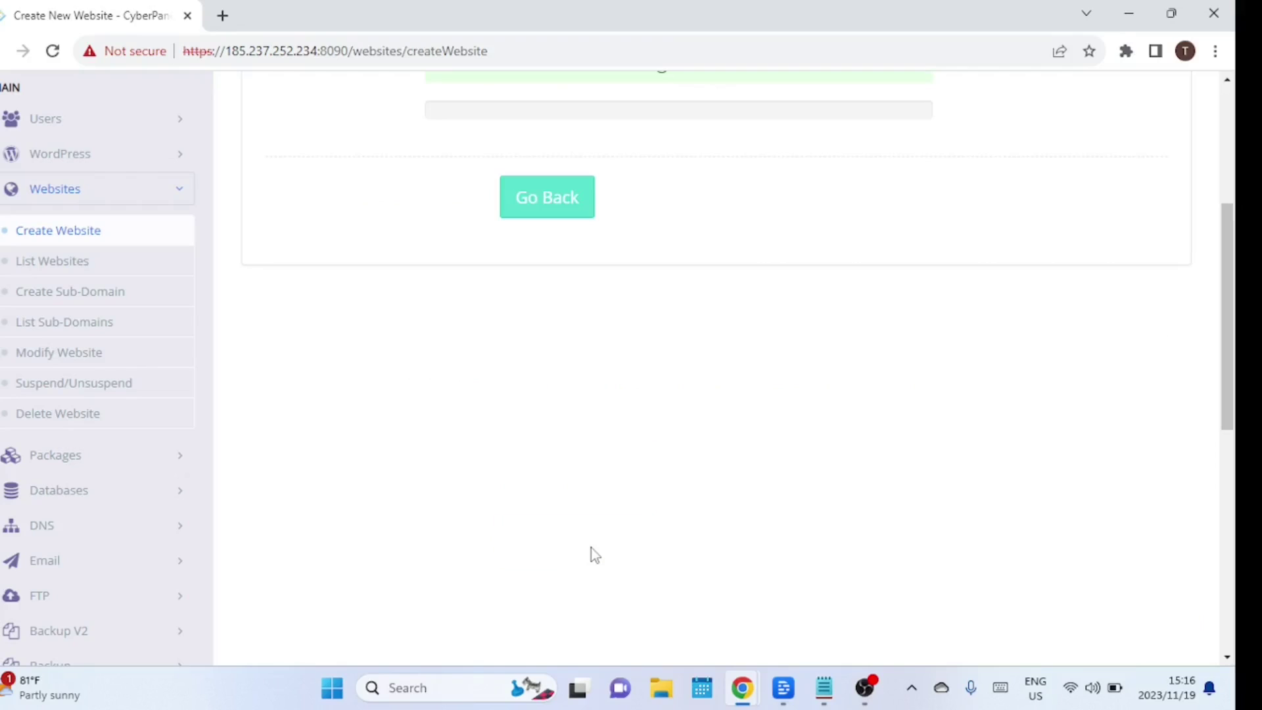
drag(1226, 296, 1223, 180)
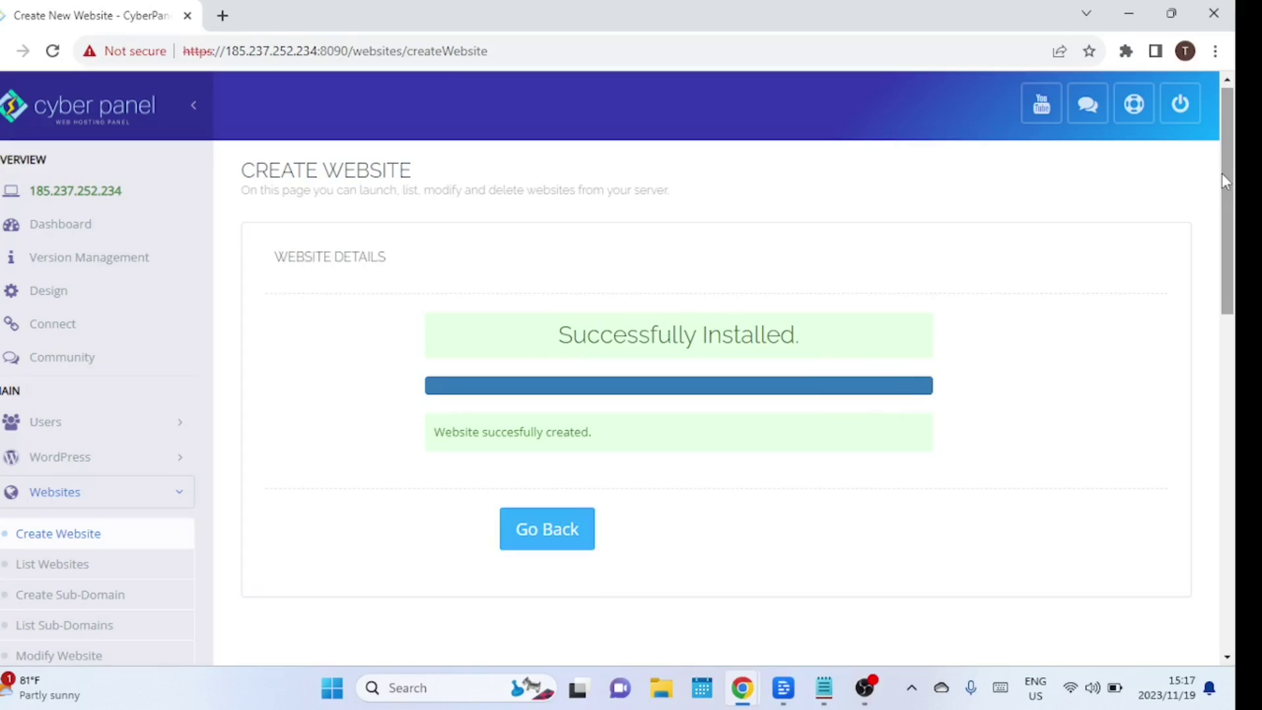
scroll(1186, 178, down, 1)
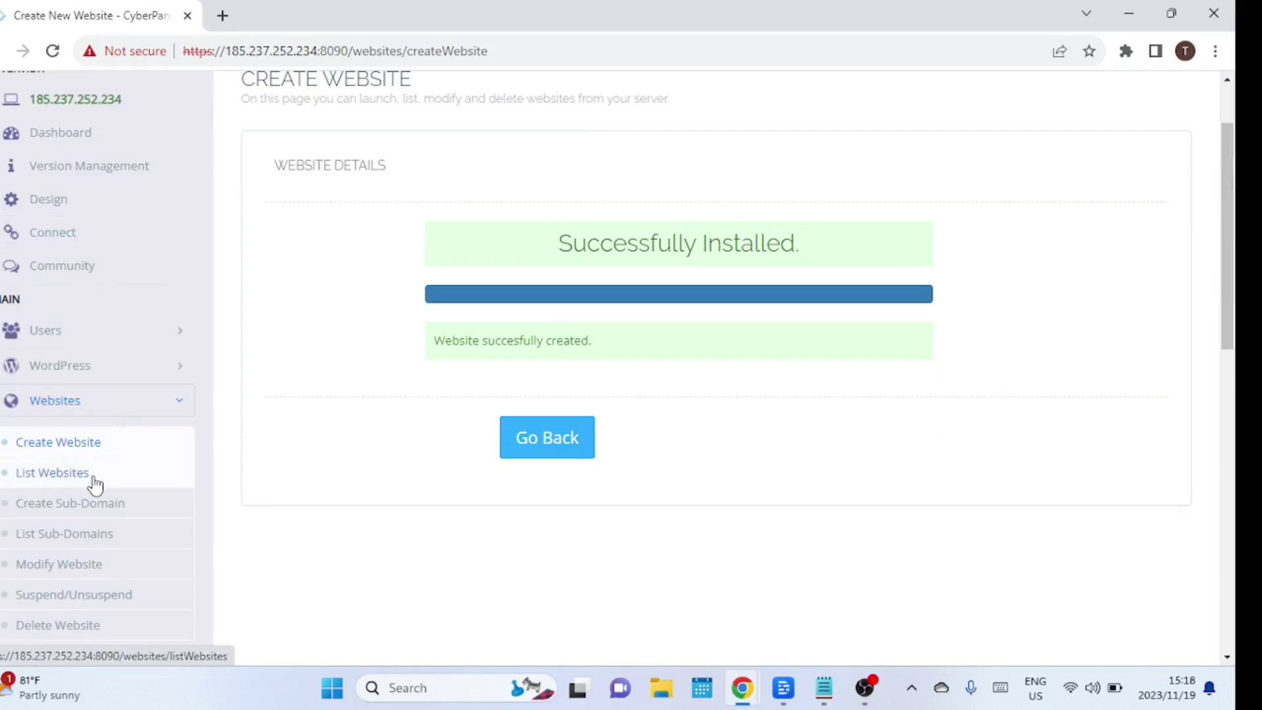
- Open z-seotools.com's management page from List Websites and launch the Mautic installer
click(95, 484)
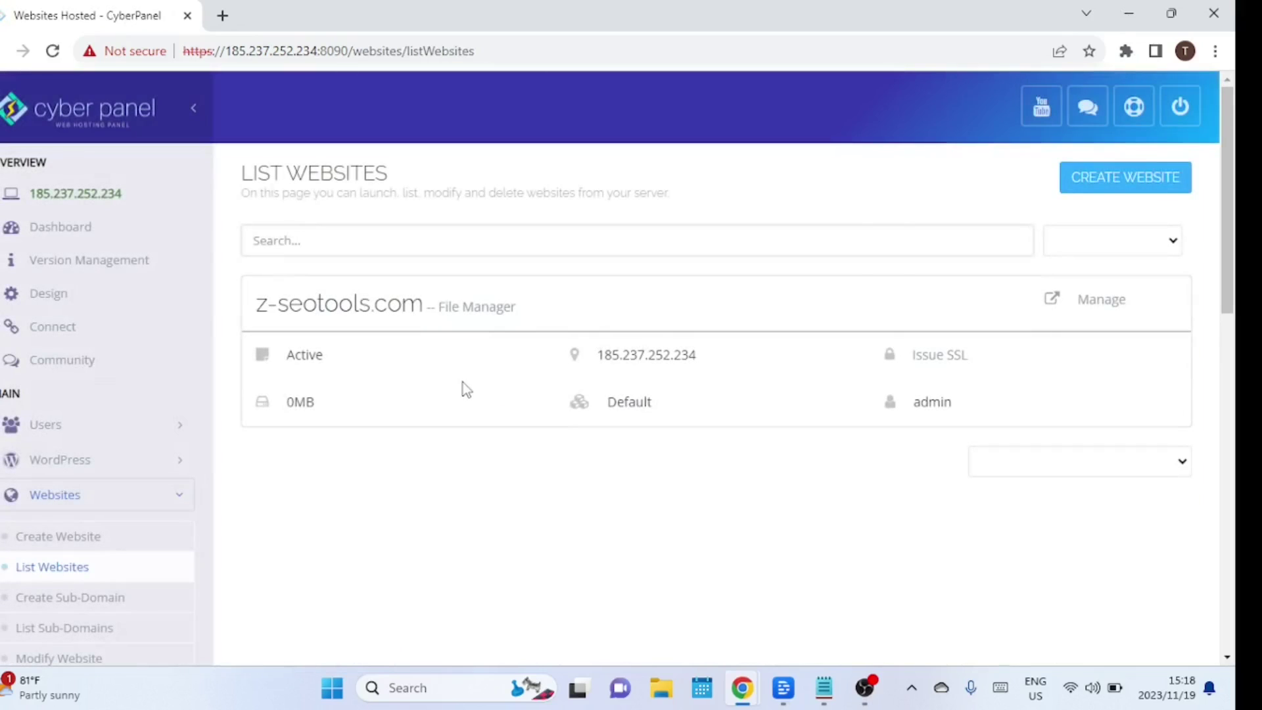
click(1112, 307)
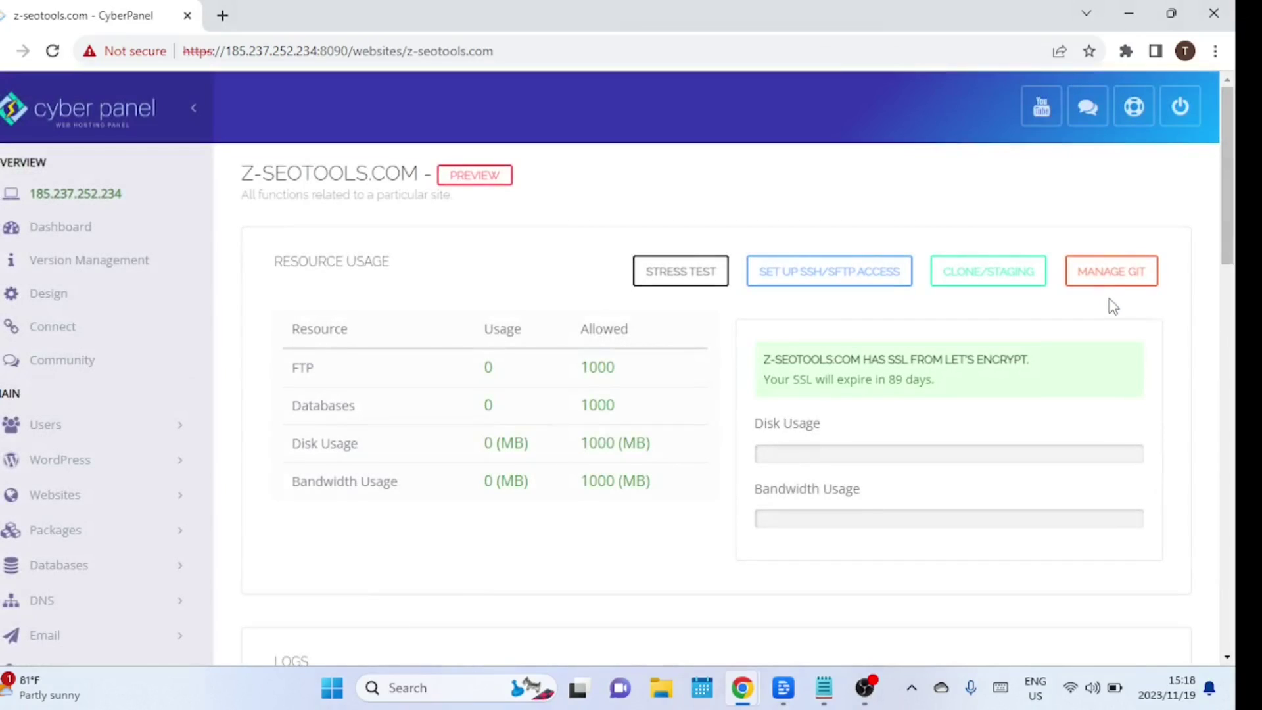
drag(1236, 208, 1234, 617)
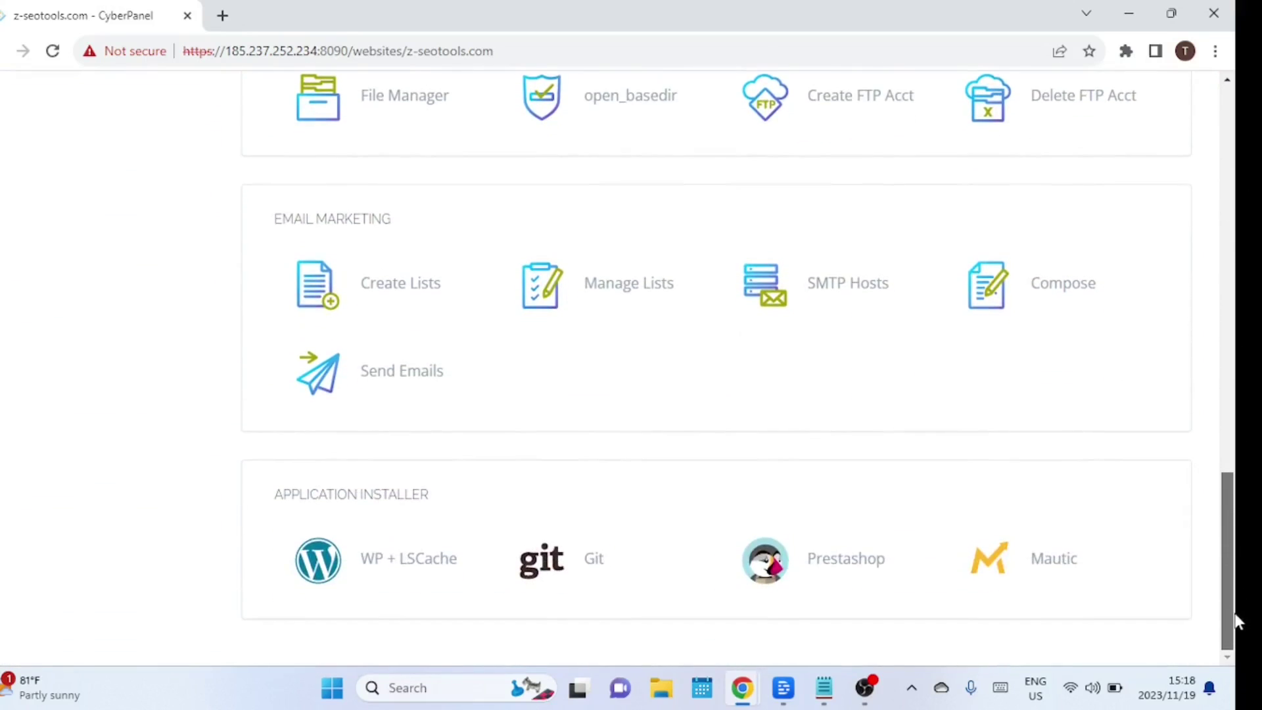
click(1067, 573)
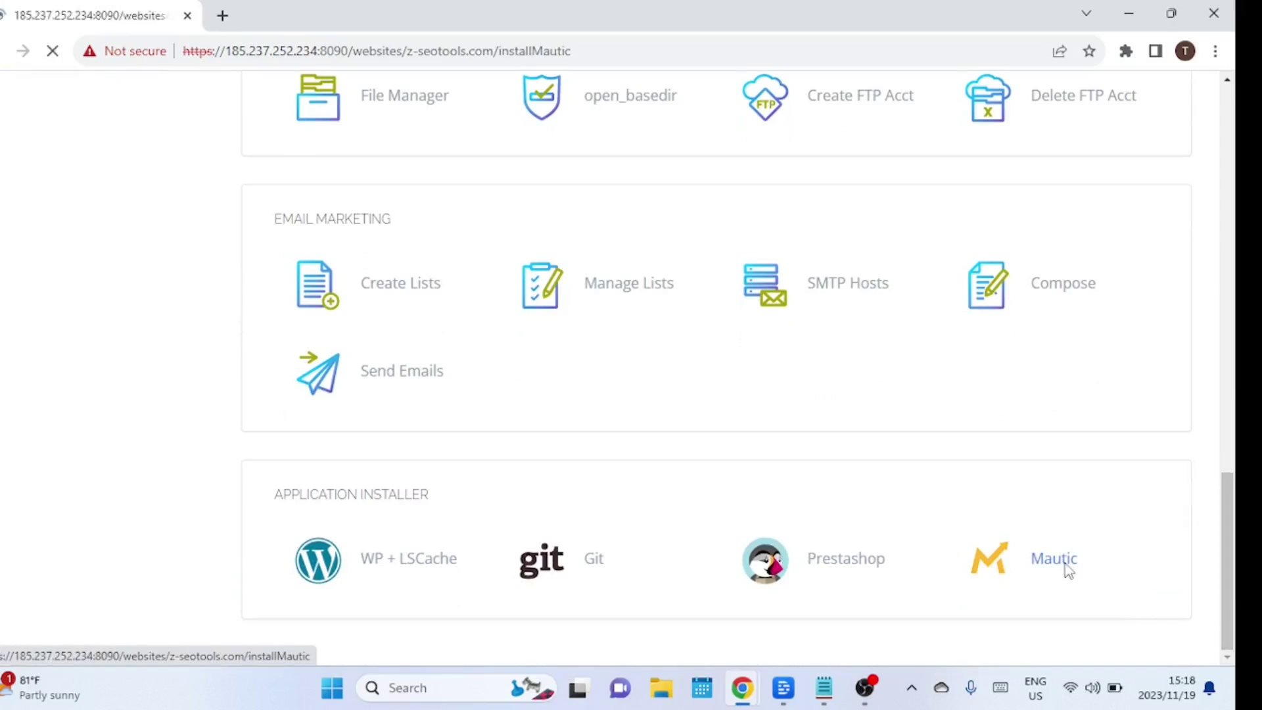
- Enter administrator username 'admin', the site's info contact email and a password, then install Mautic
click(535, 329)
text(ad)
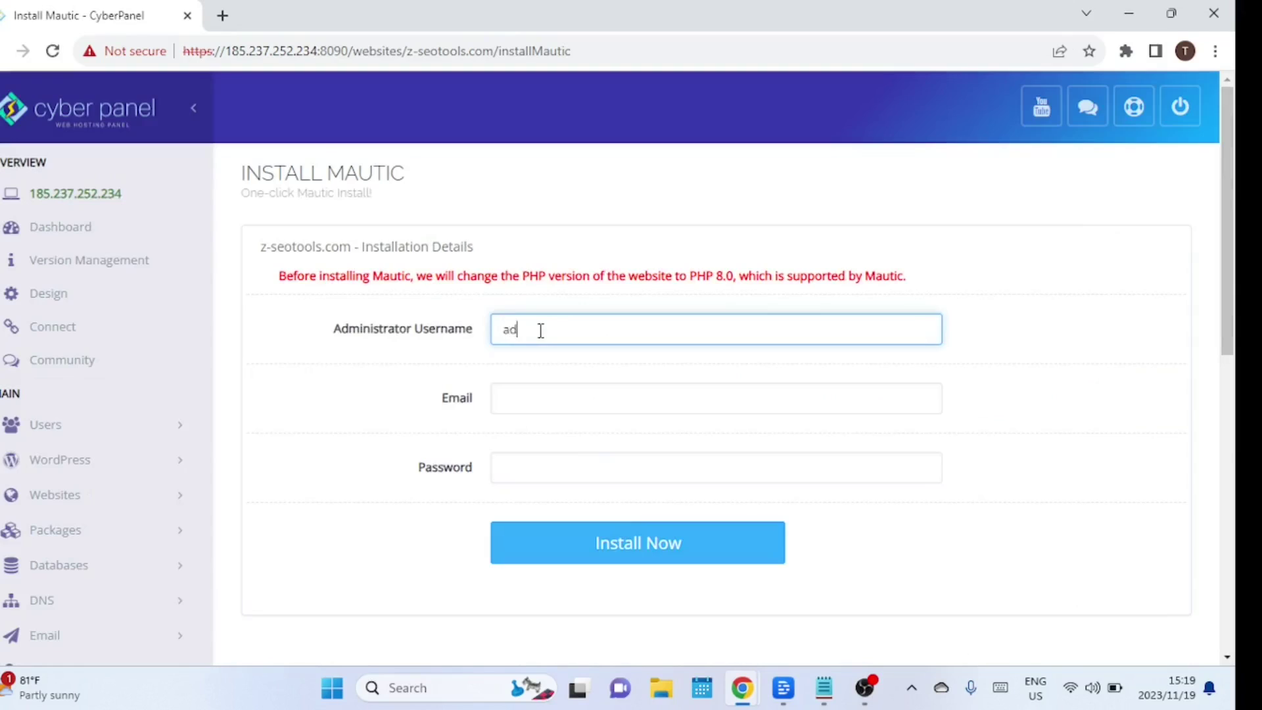
text(min)
click(535, 401)
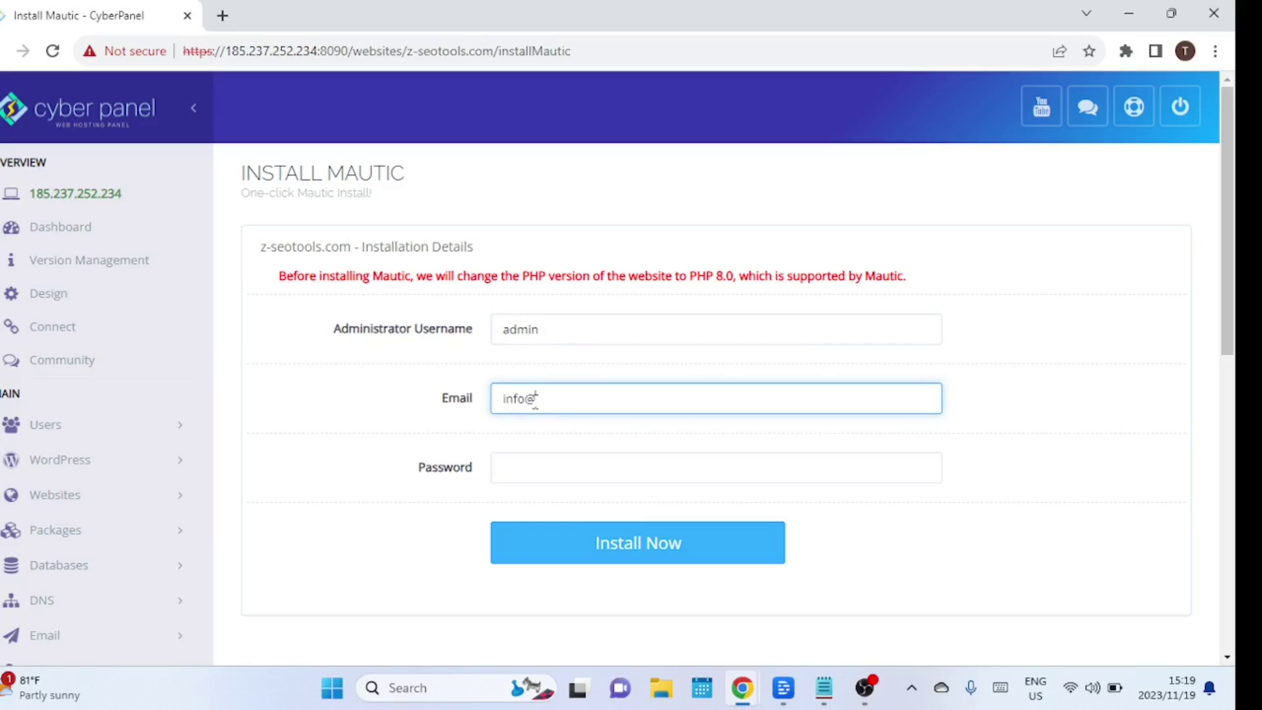
click(531, 460)
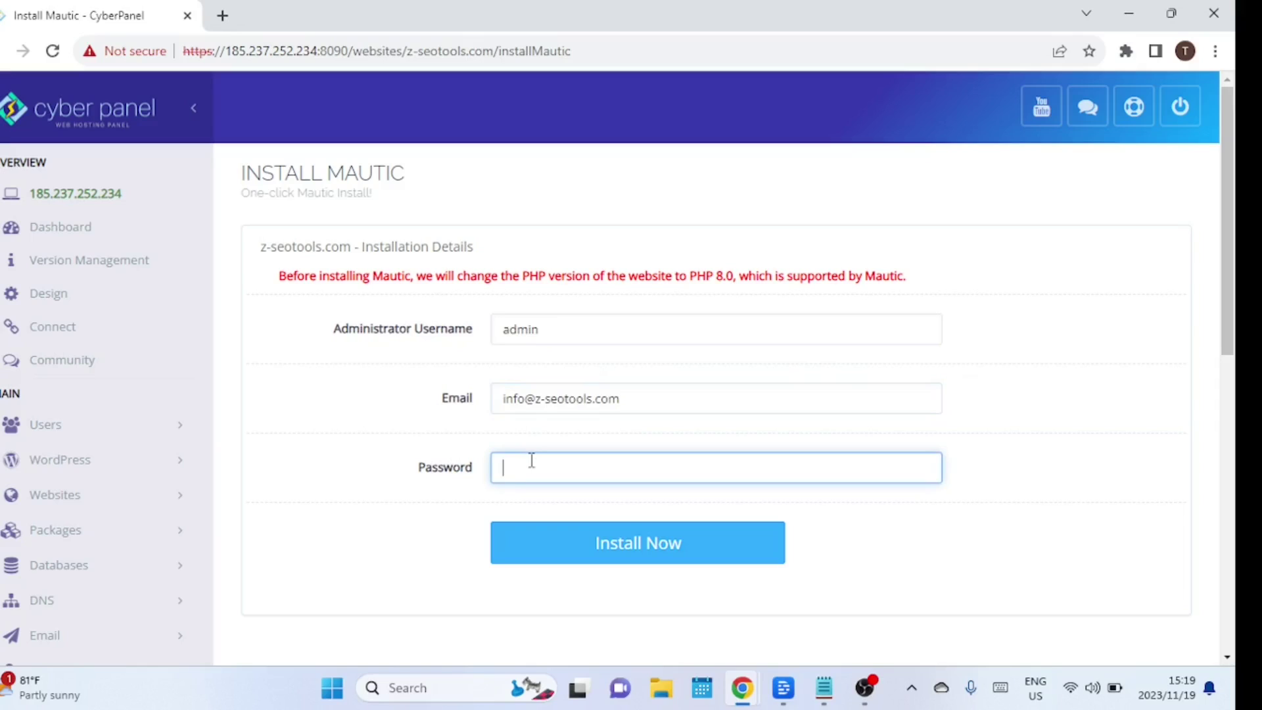
text(•••)
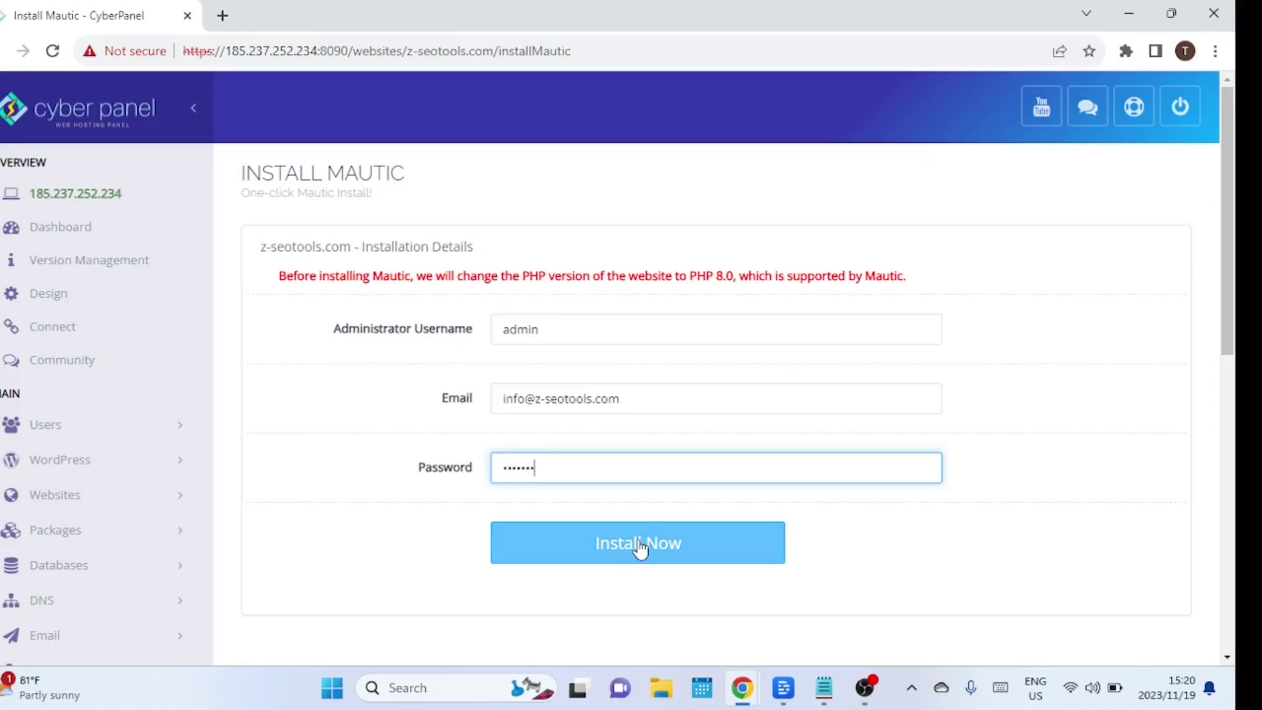
drag(591, 473, 460, 469)
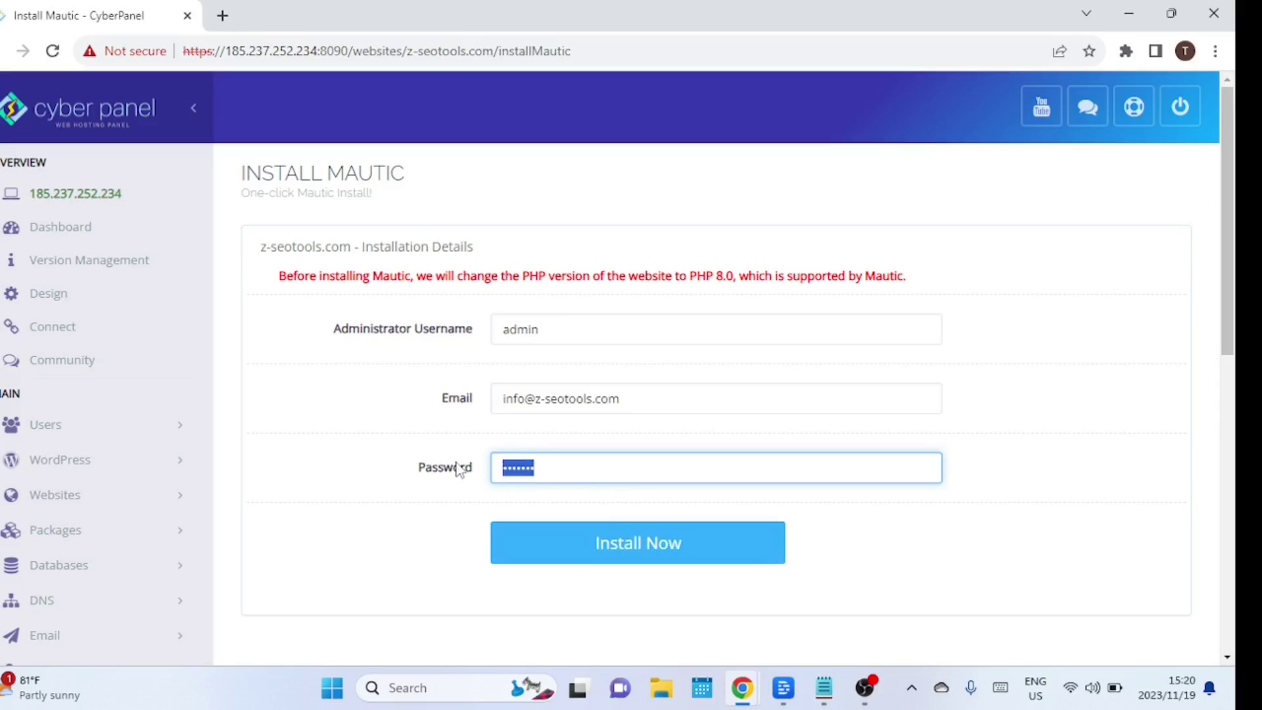
text(••••••)
click(636, 544)
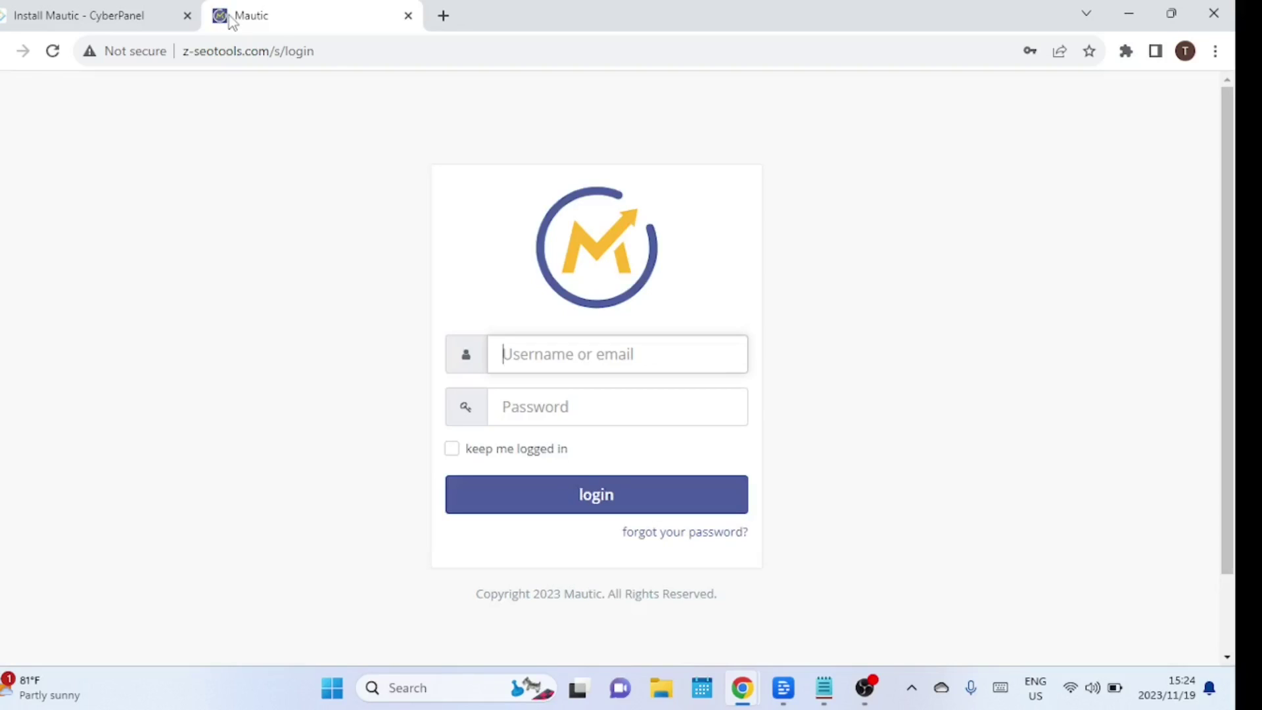
- Fill the Mautic login with username 'admin' and the saved password
text(admin)
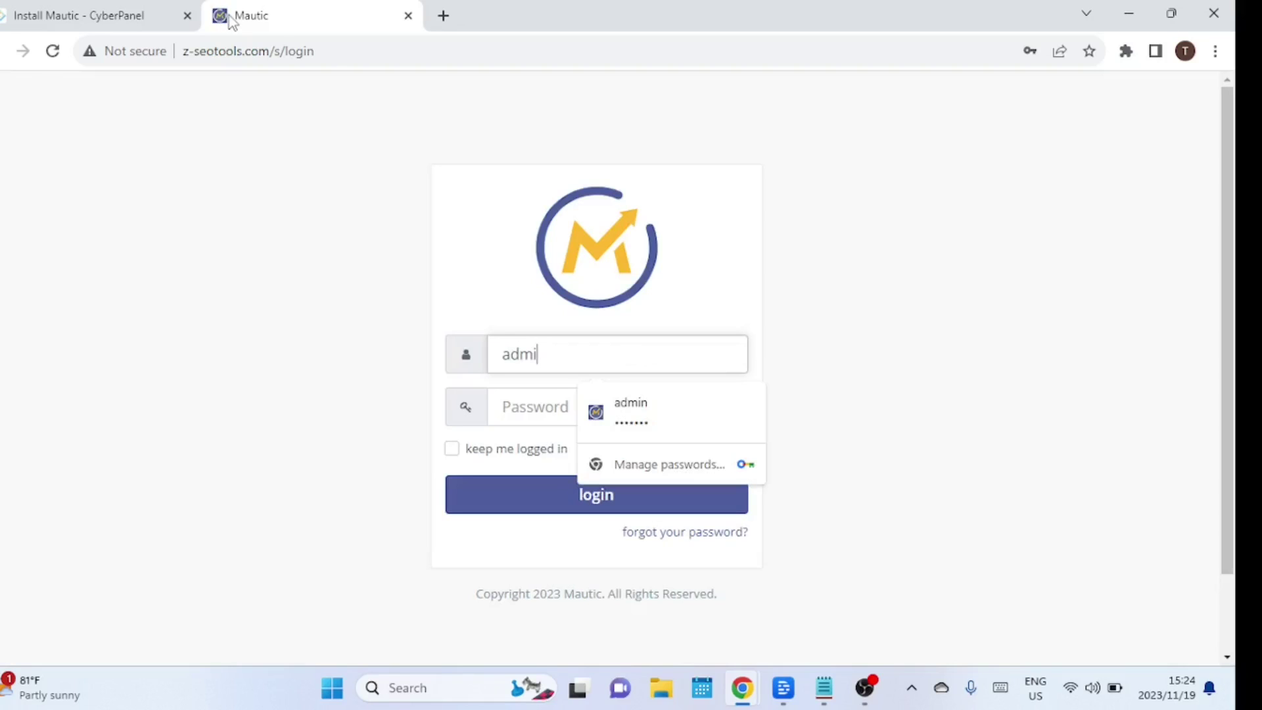
key(Tab)
key(ctrl+v)
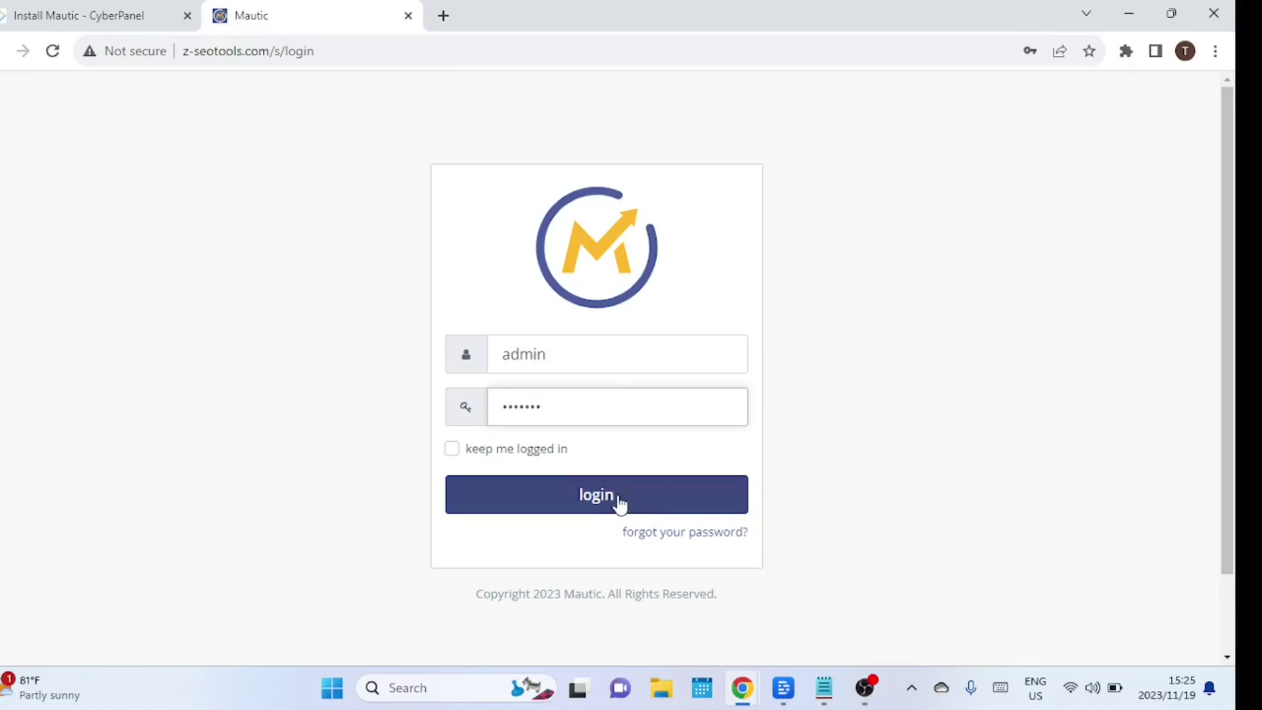
- Log in to Mautic, dismiss the password alert, and open Configuration > Email Settings
click(619, 503)
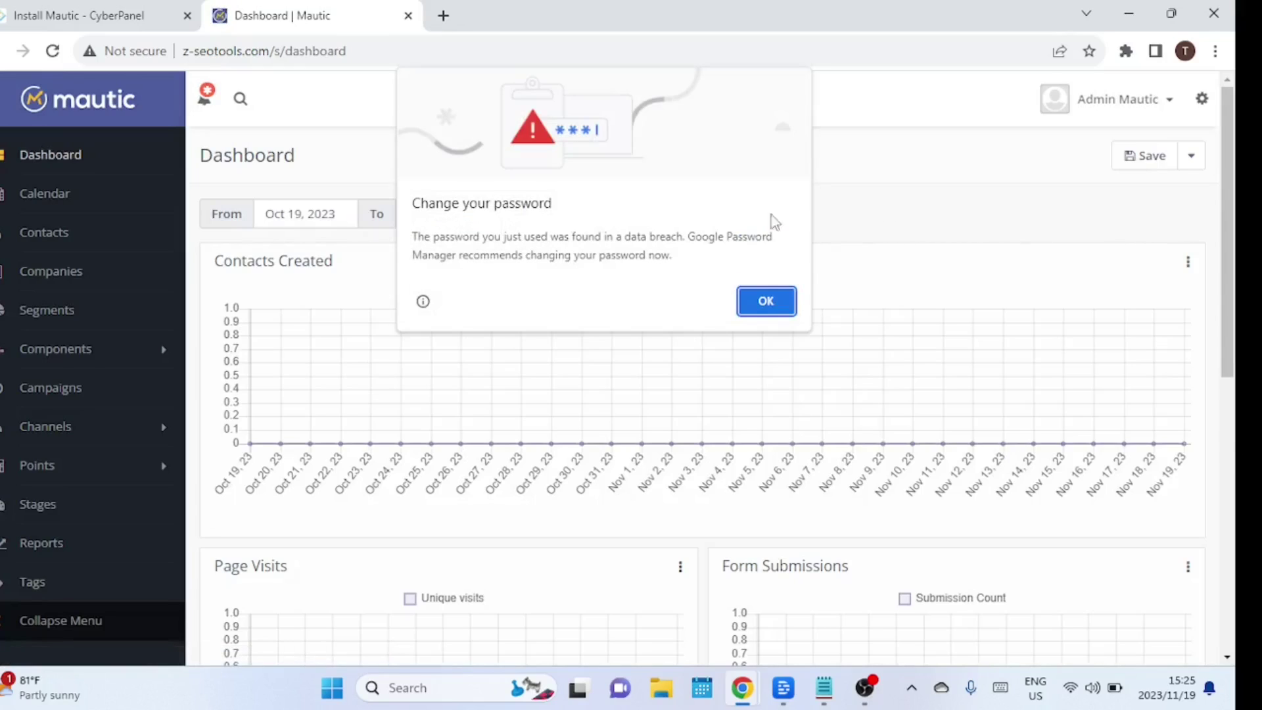
click(759, 299)
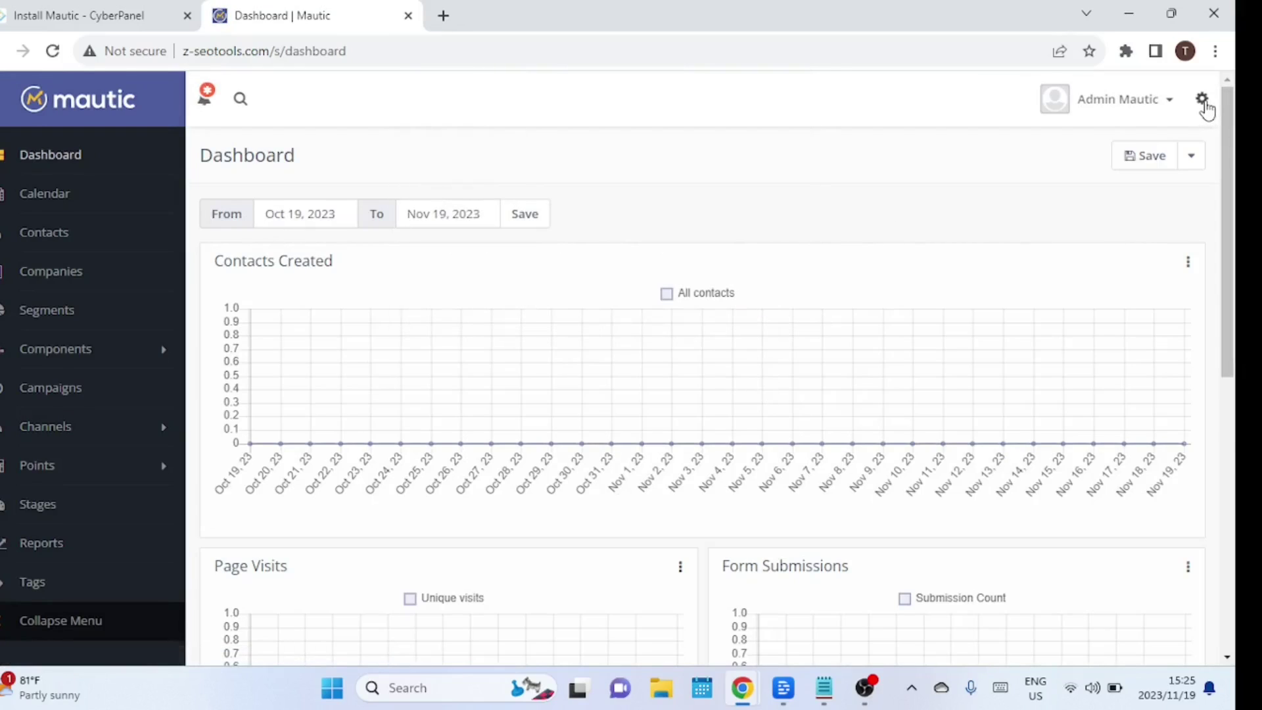
click(1204, 100)
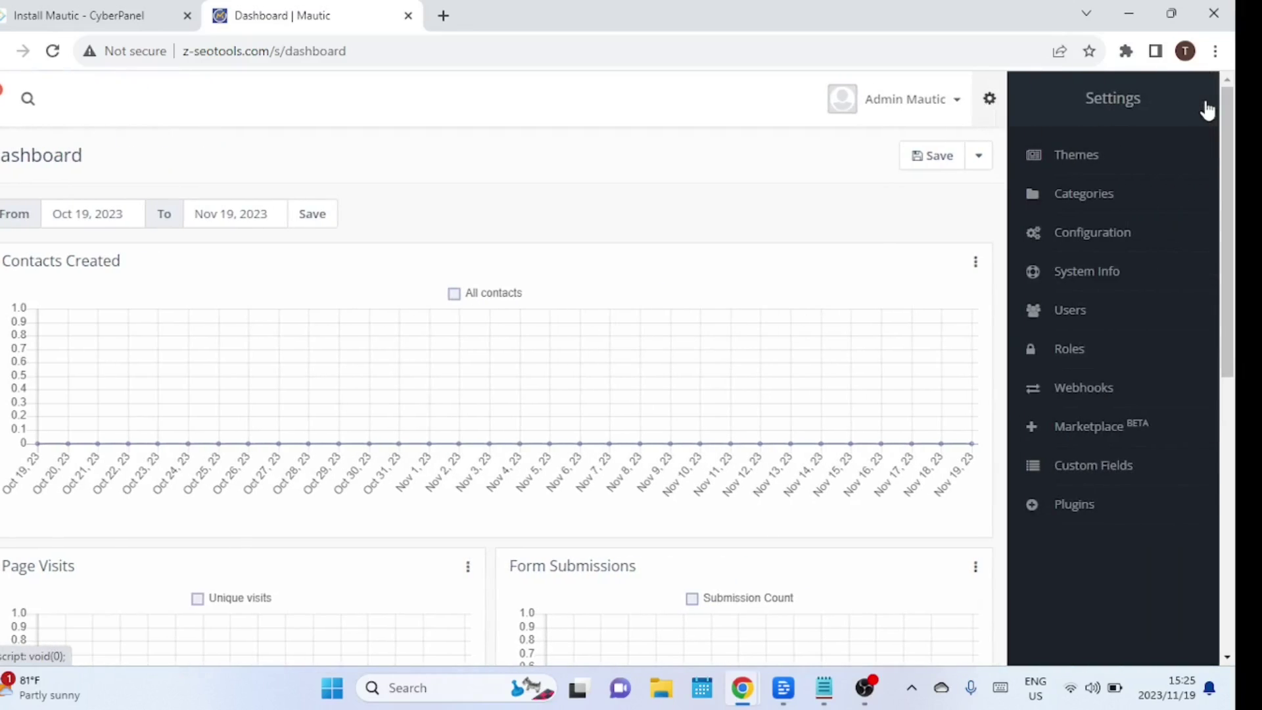
click(1091, 236)
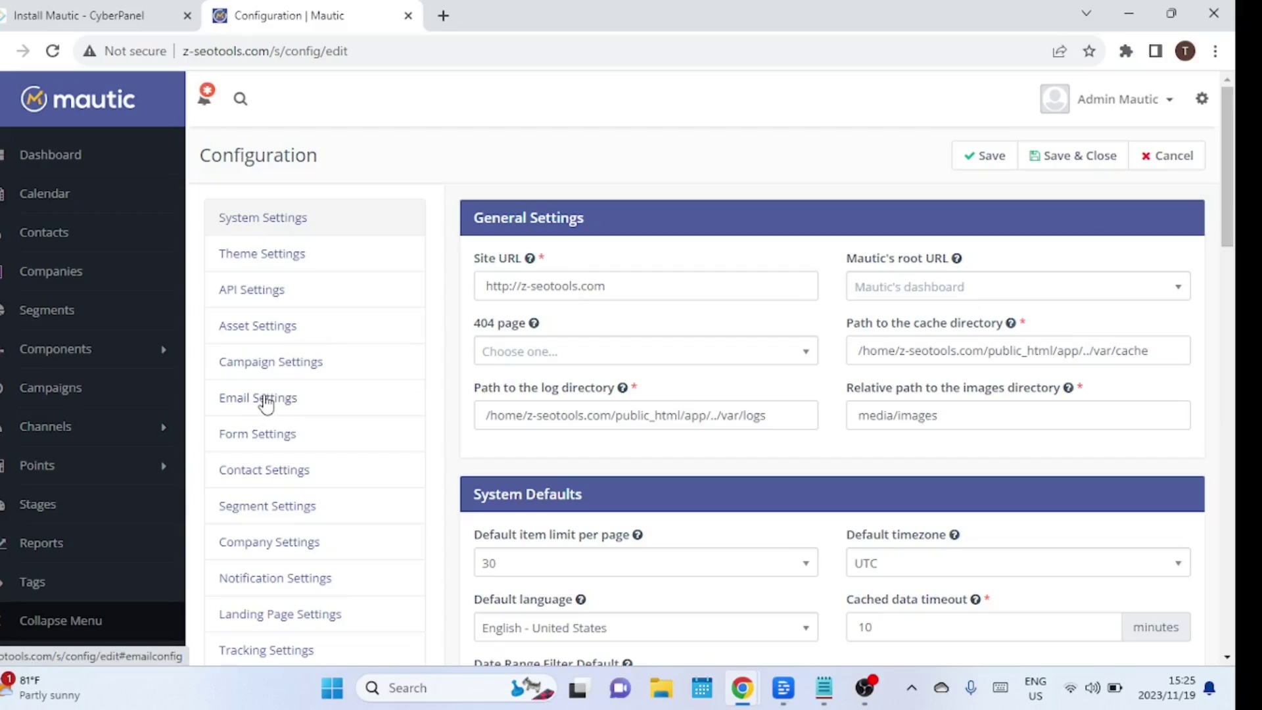
click(265, 399)
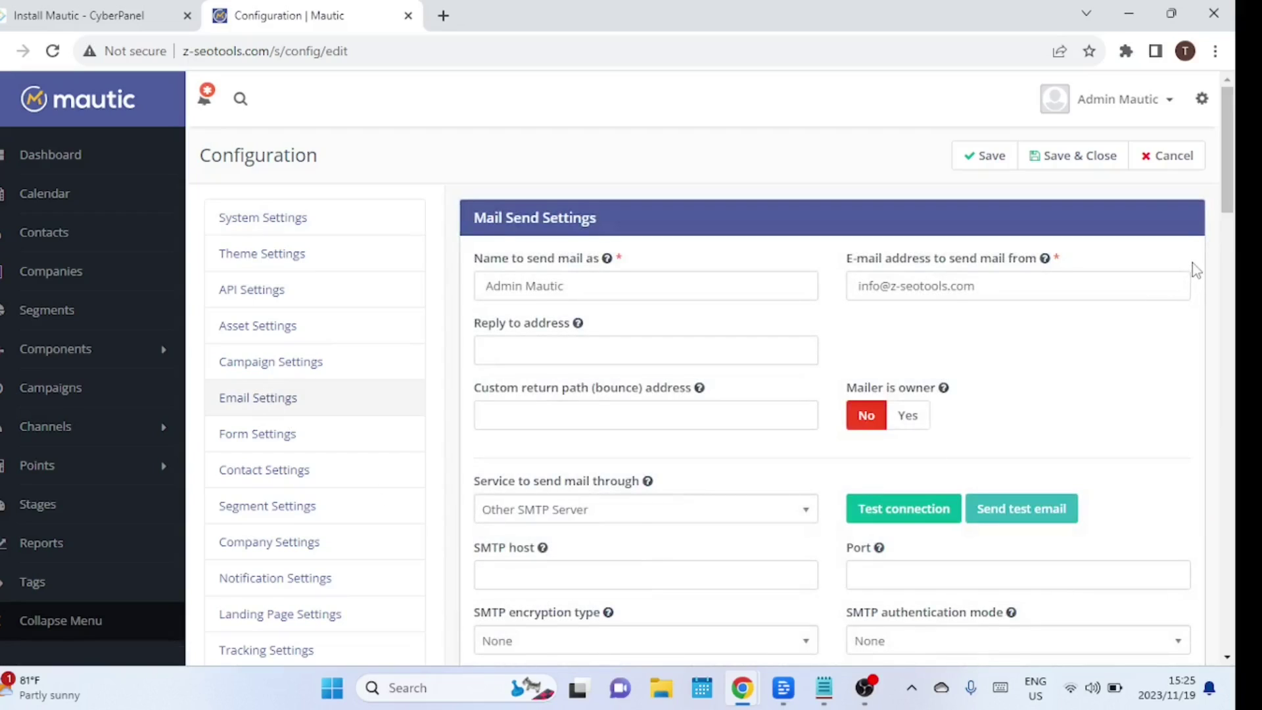
drag(1229, 182, 1234, 247)
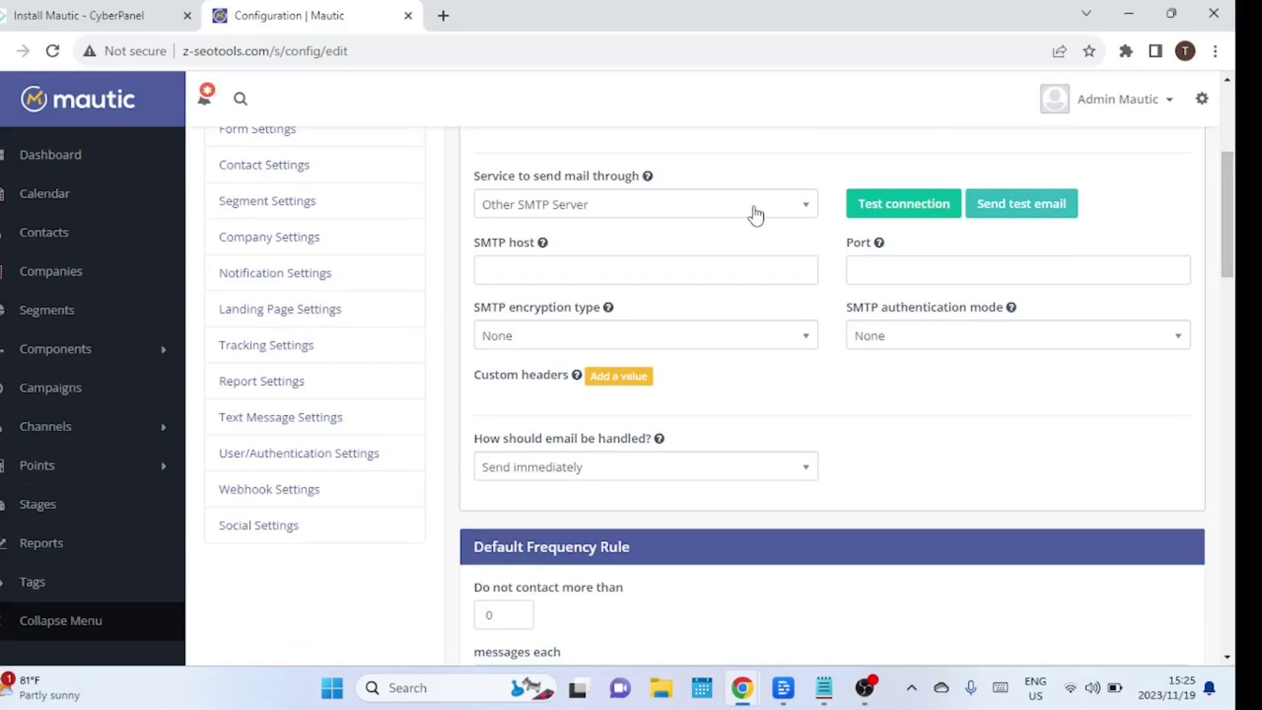
click(755, 211)
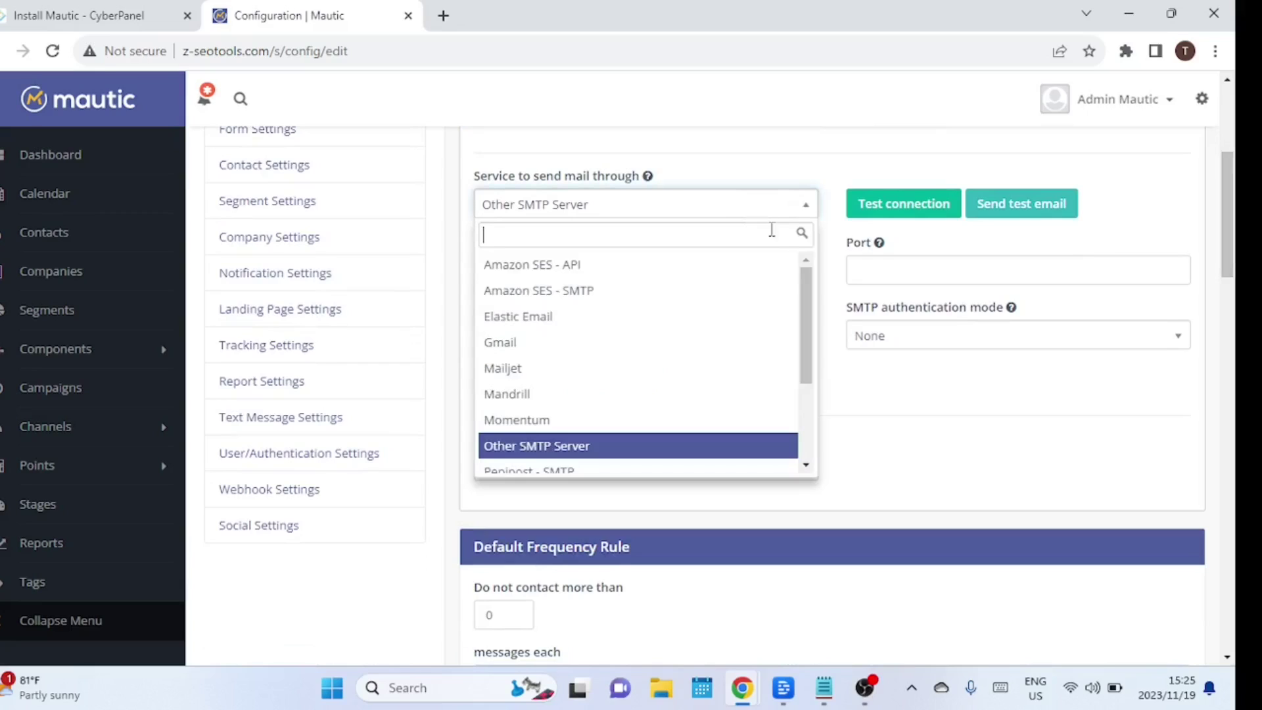
mouse_move(806, 282)
mouse_down()
mouse_move(830, 378)
mouse_move(815, 276)
mouse_up()
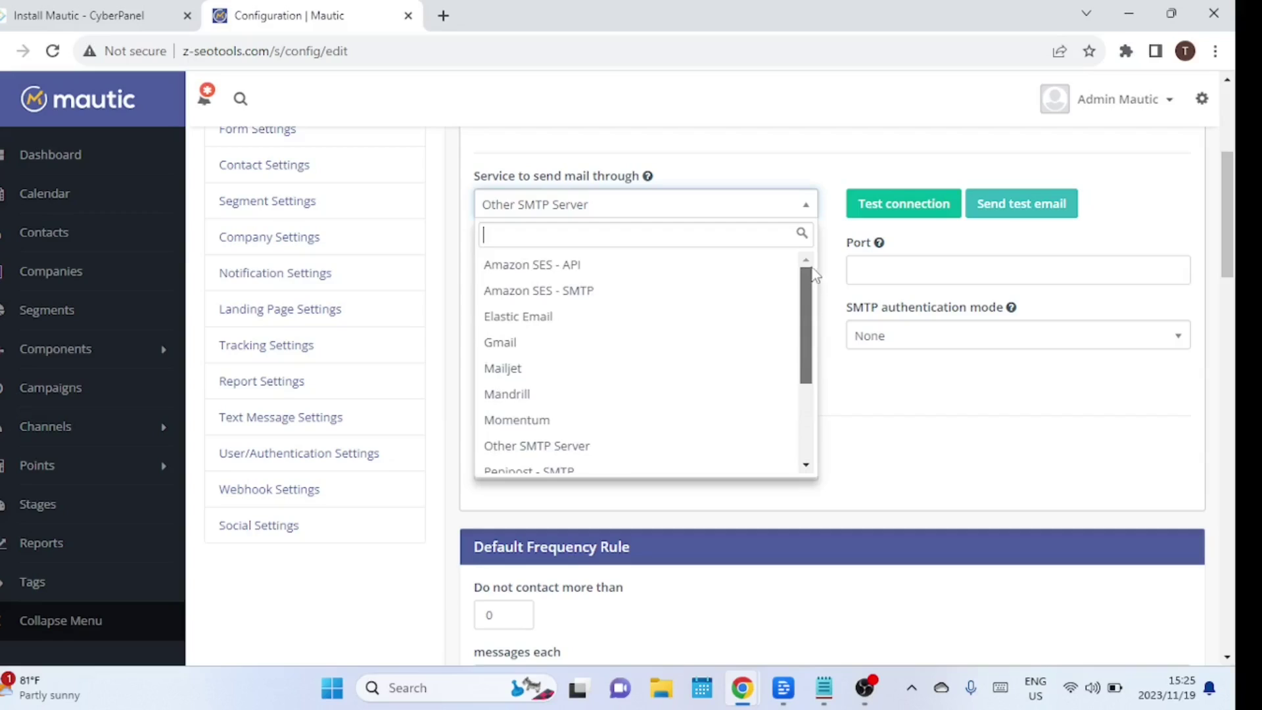
click(811, 164)
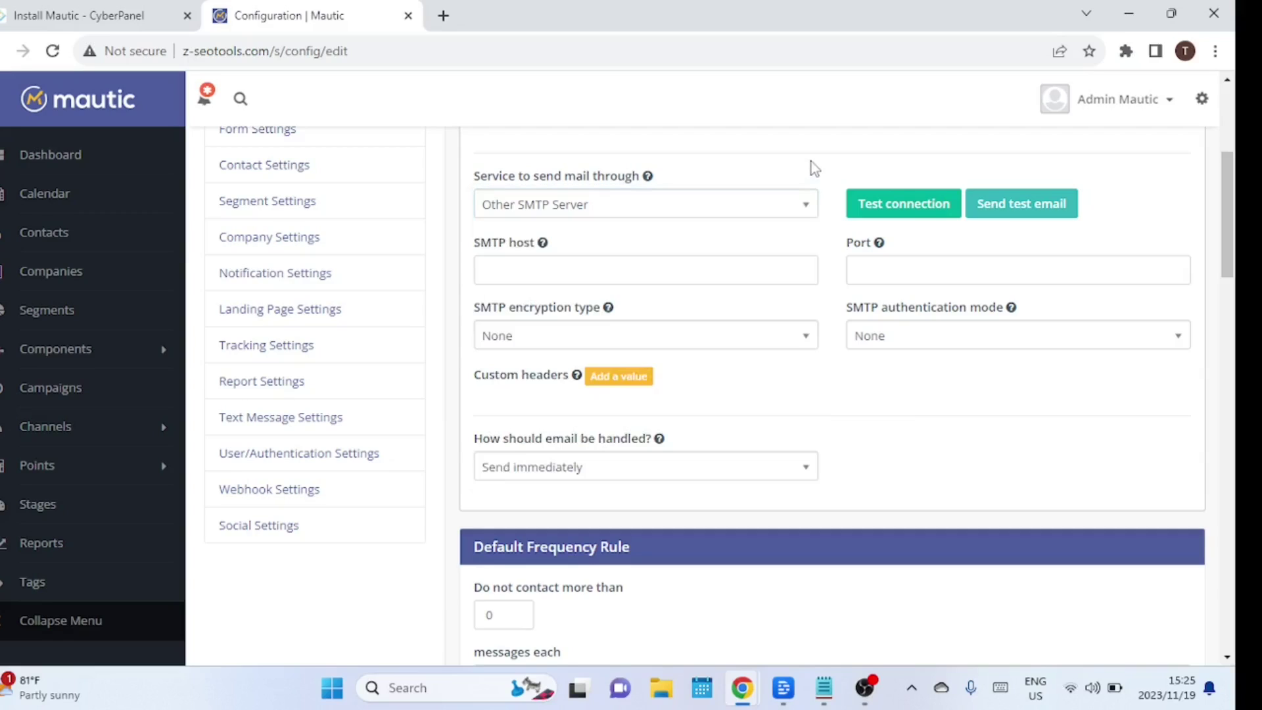
click(554, 265)
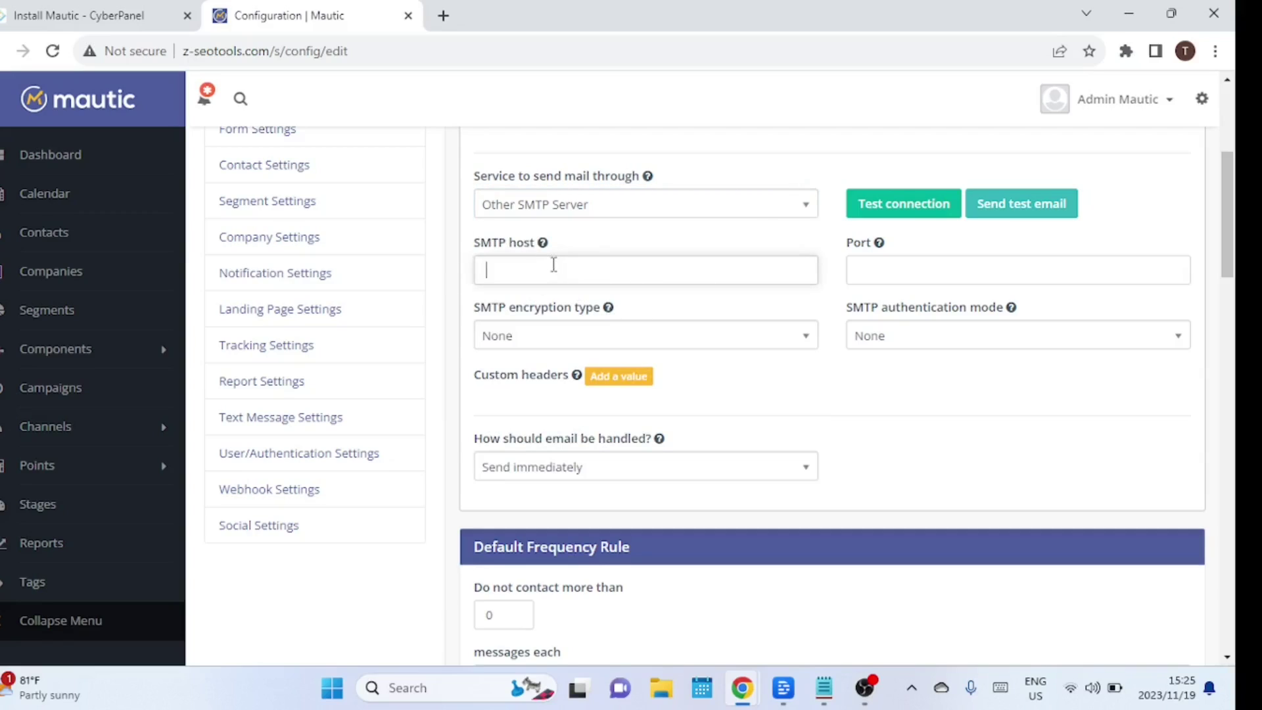
click(692, 336)
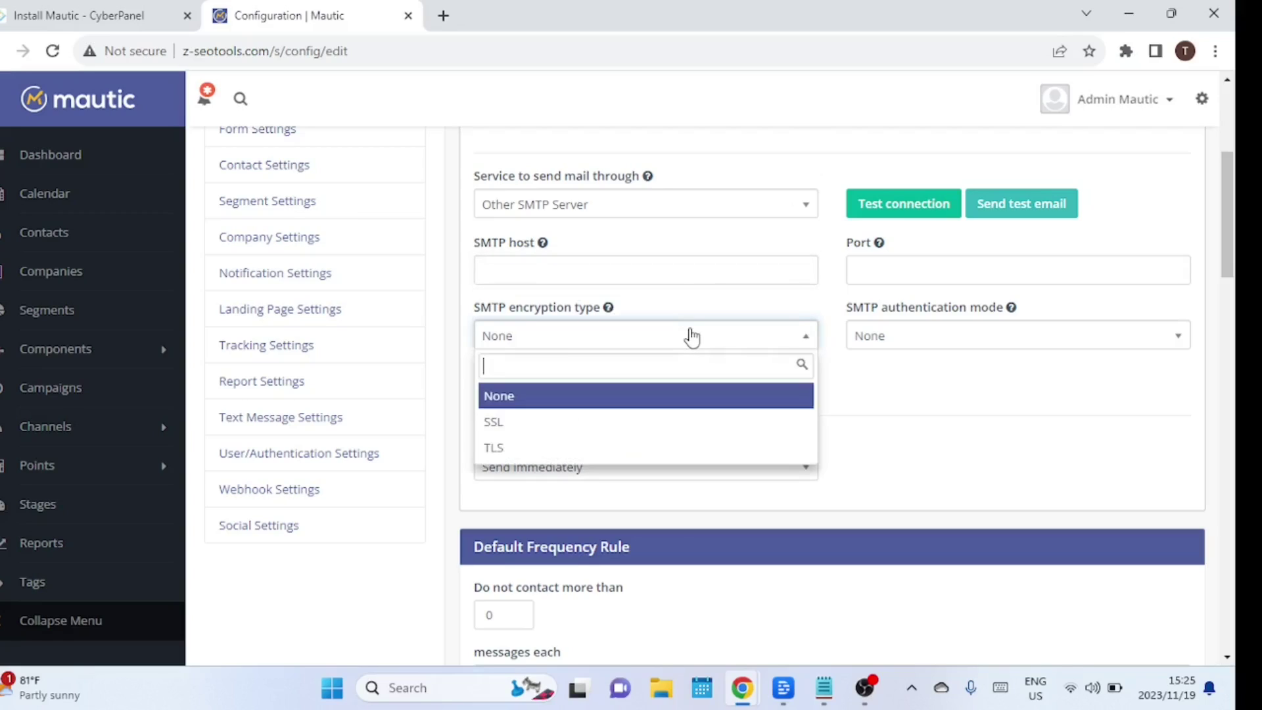
click(692, 336)
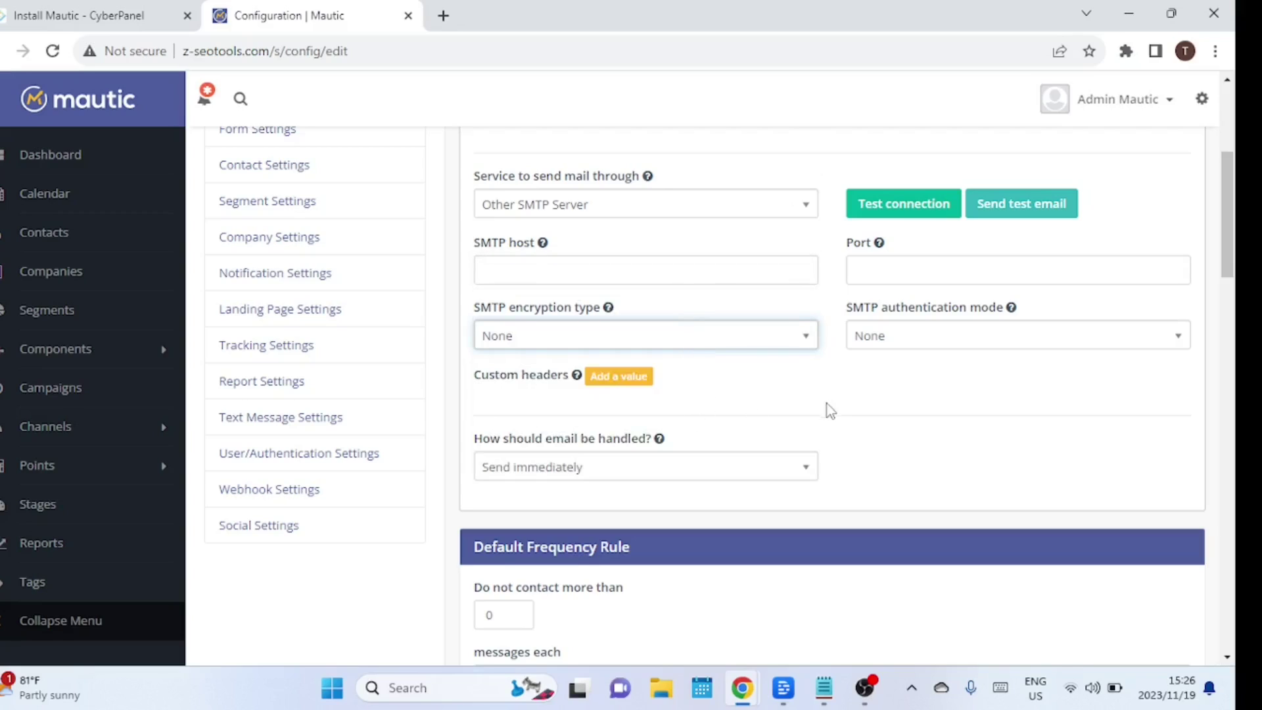
click(892, 269)
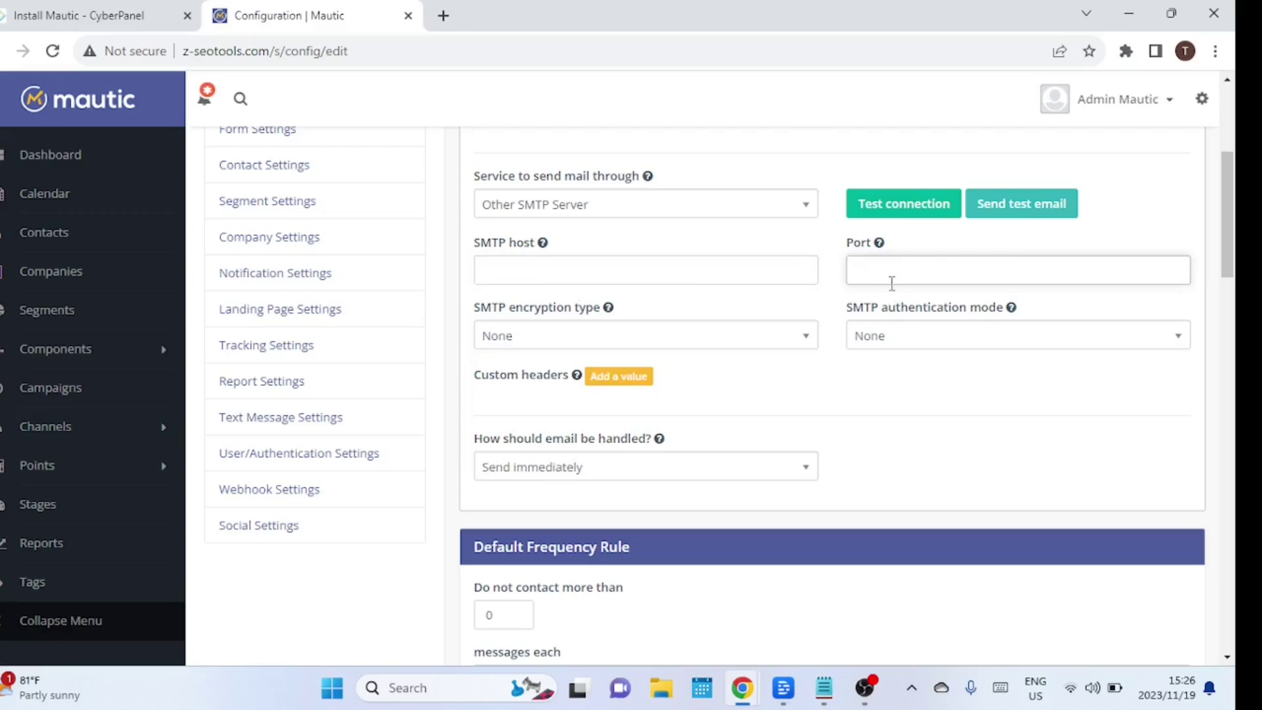
click(904, 338)
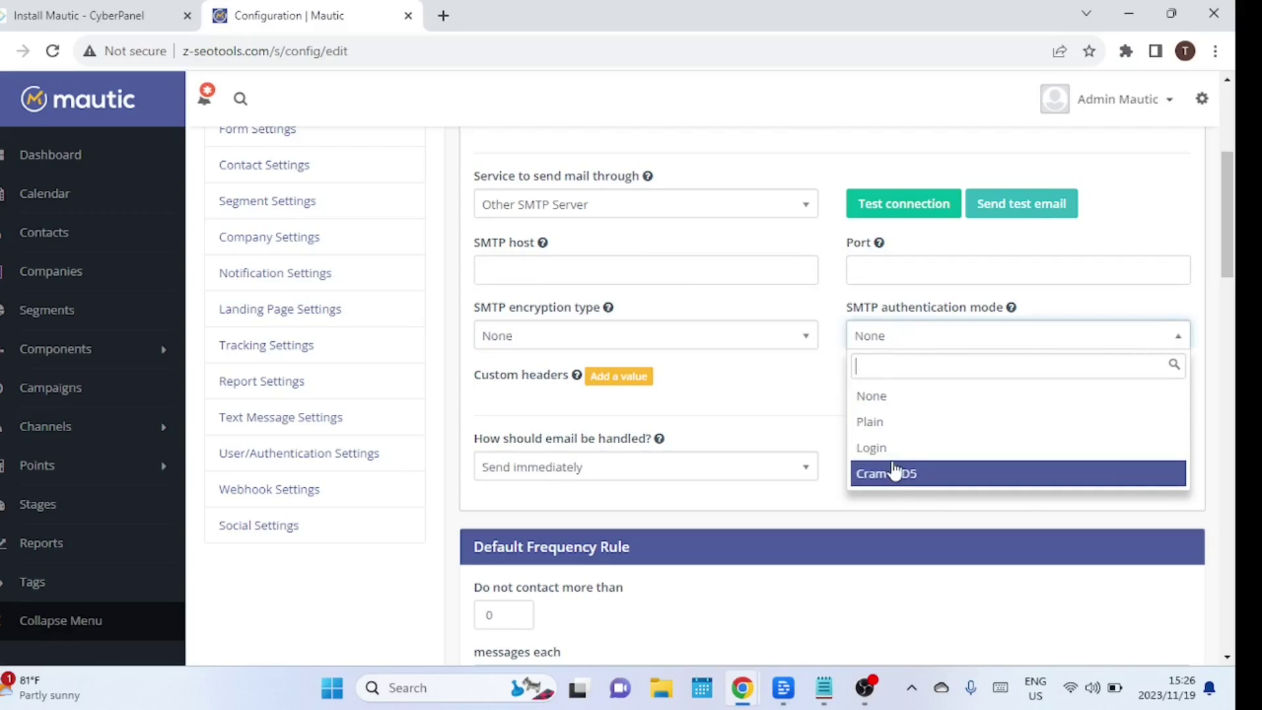
click(814, 357)
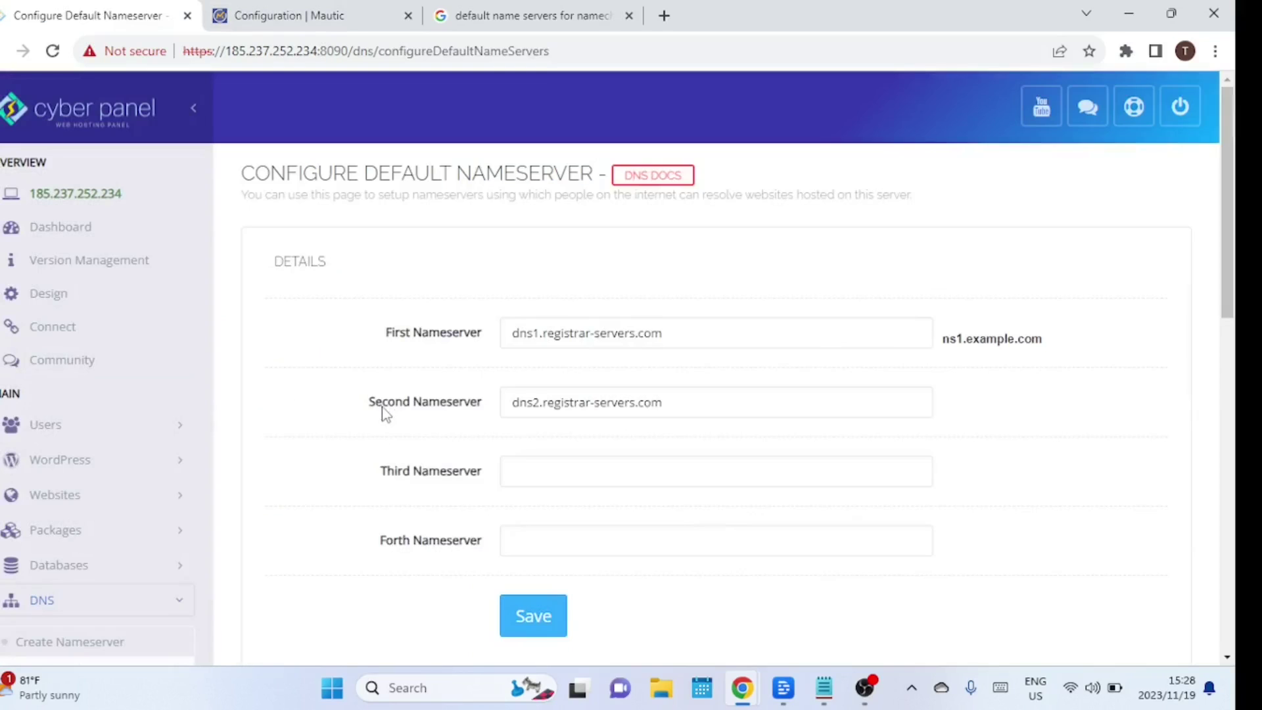
- Close the nameserver search tab, return to CyberPanel, and open Email > Create Email
click(569, 25)
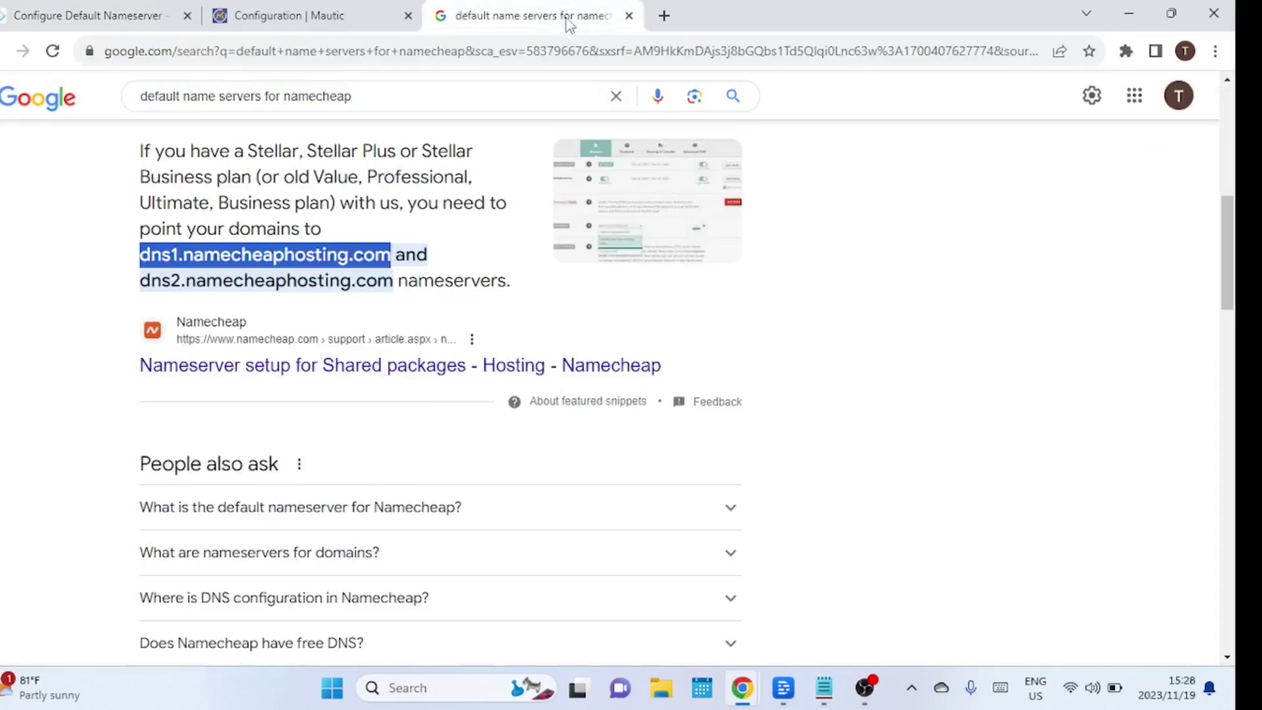
click(629, 16)
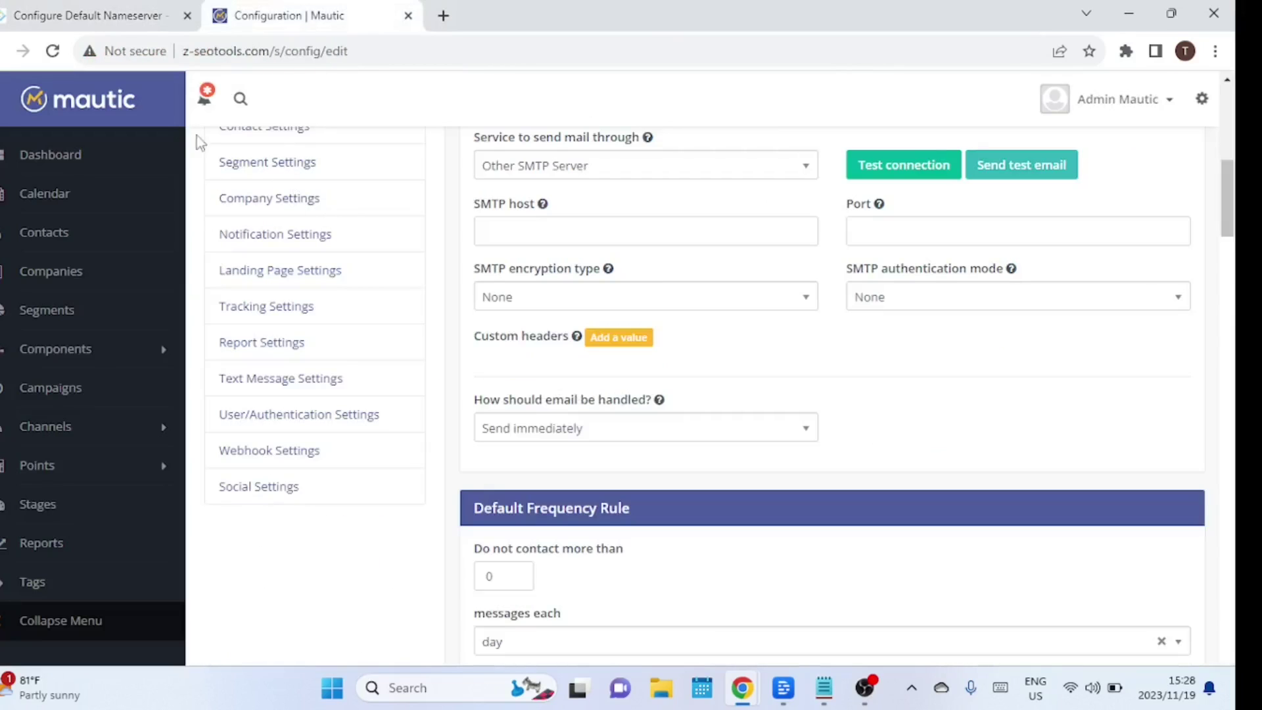
click(87, 17)
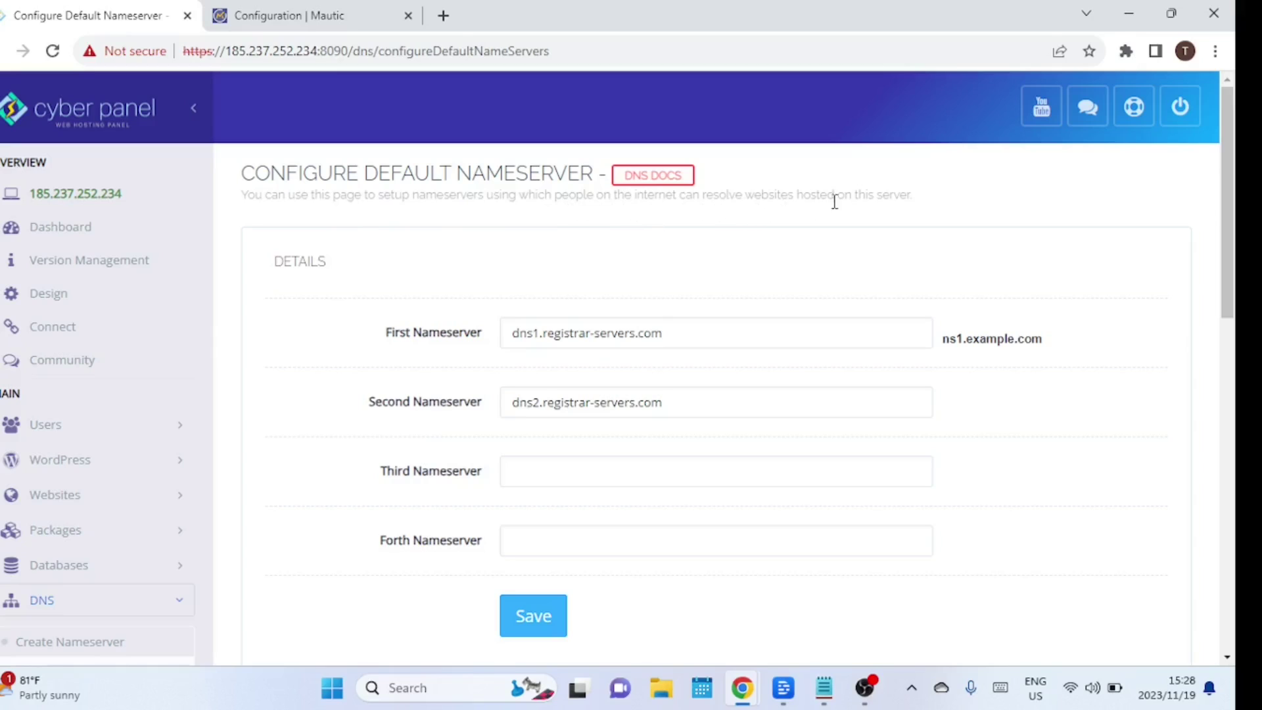
drag(1234, 242, 1229, 275)
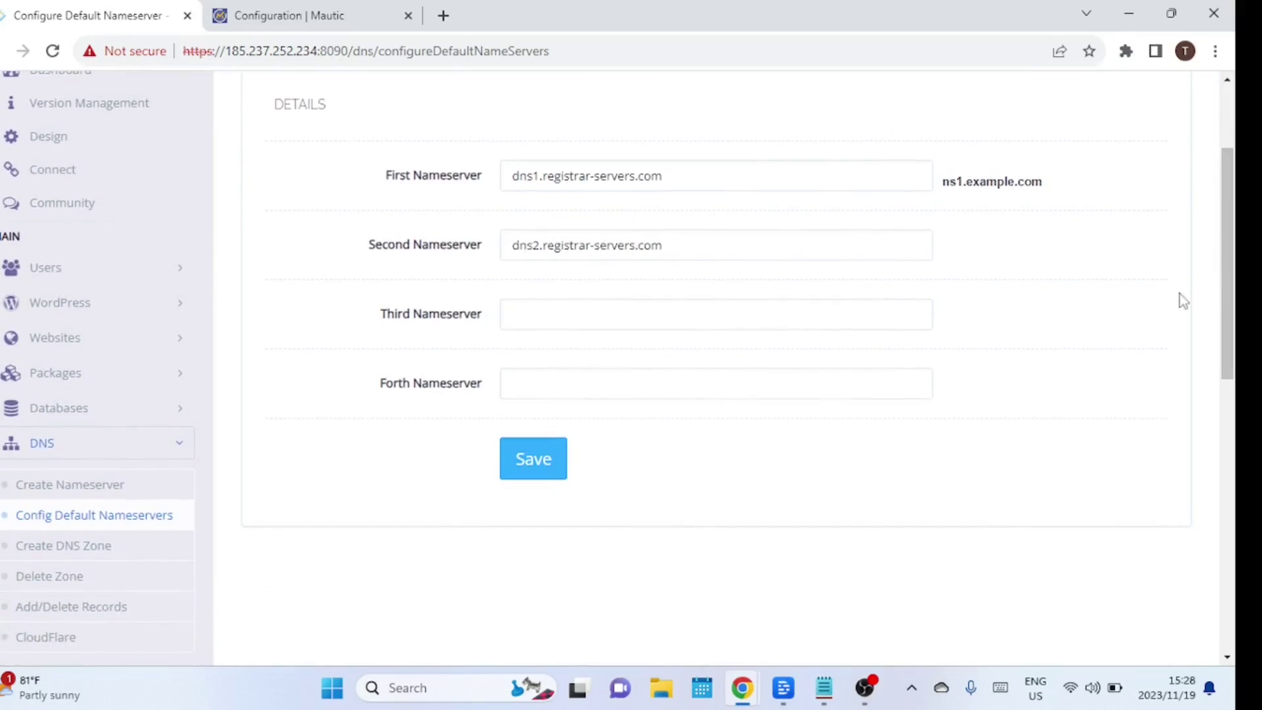
click(115, 320)
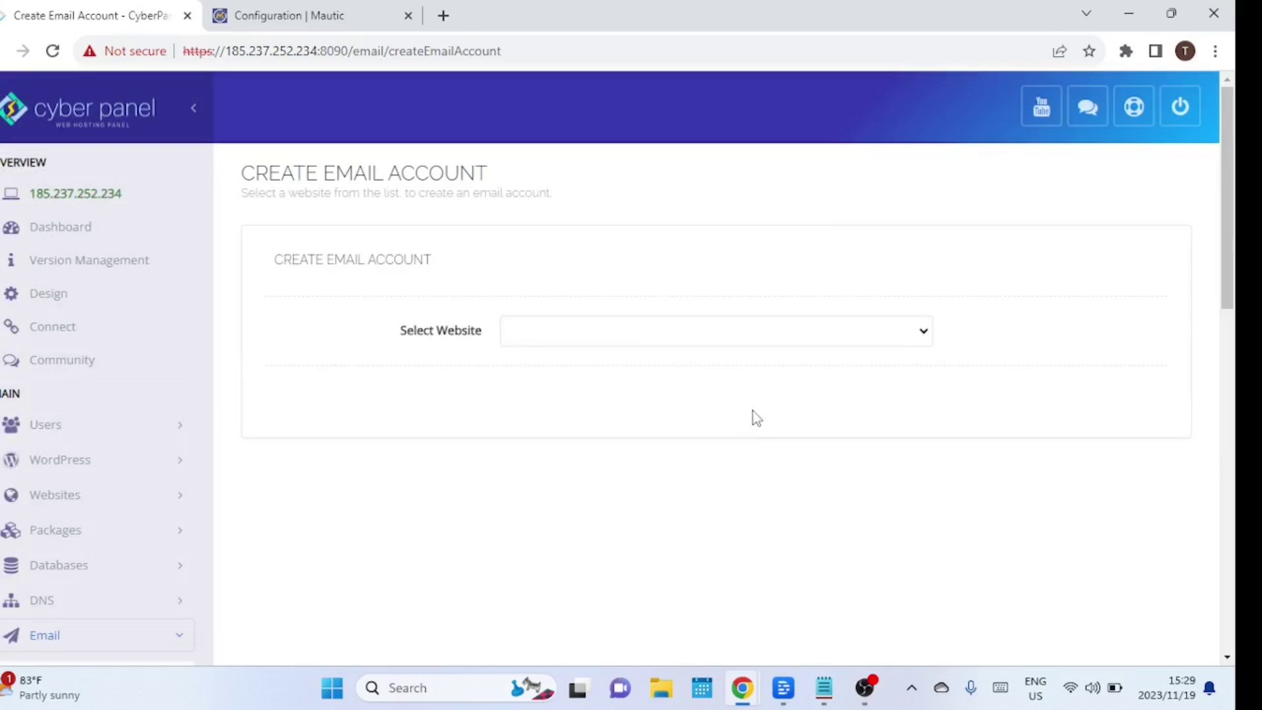
- Create mailbox 'info' for z-seotools.com with a password
click(926, 337)
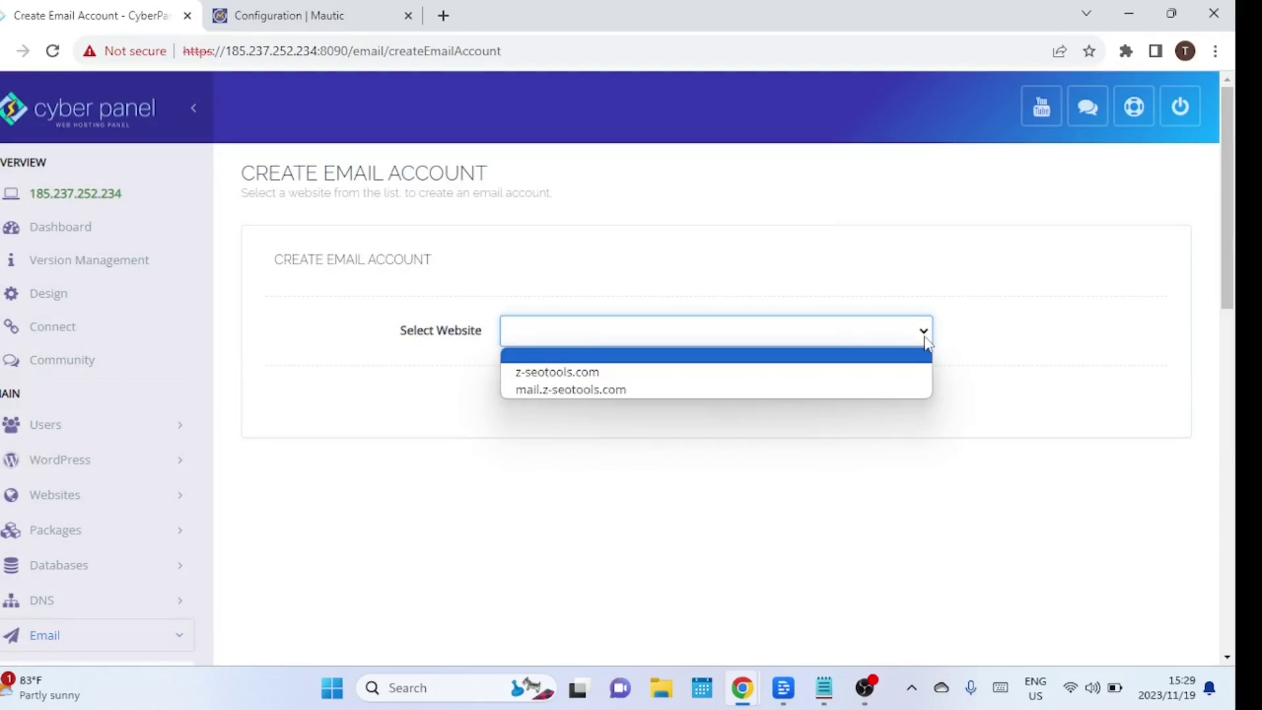
click(897, 373)
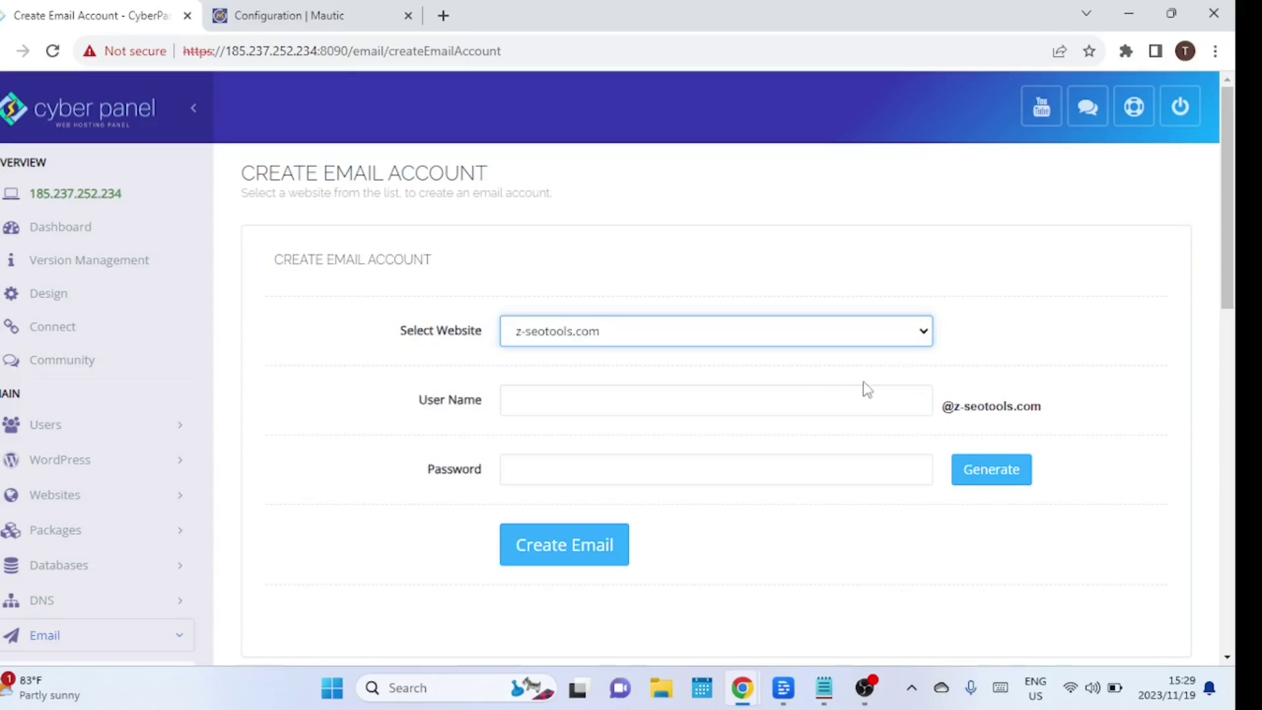
click(808, 400)
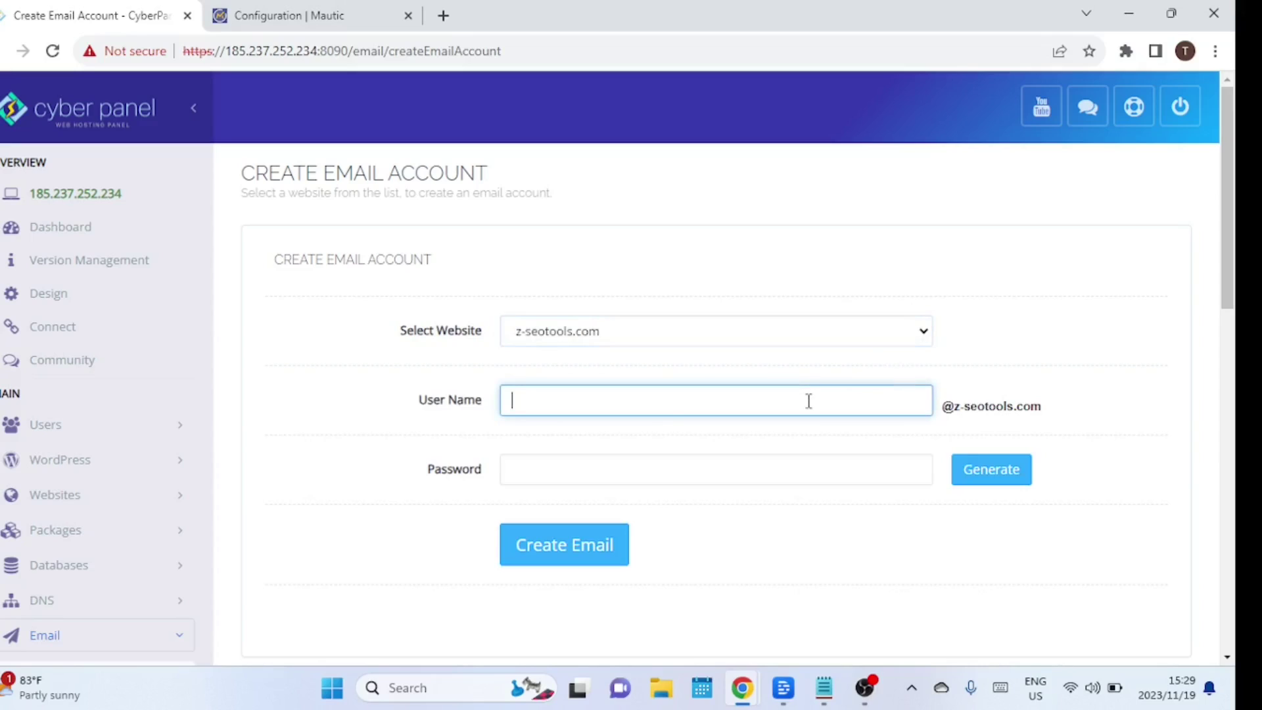
click(721, 463)
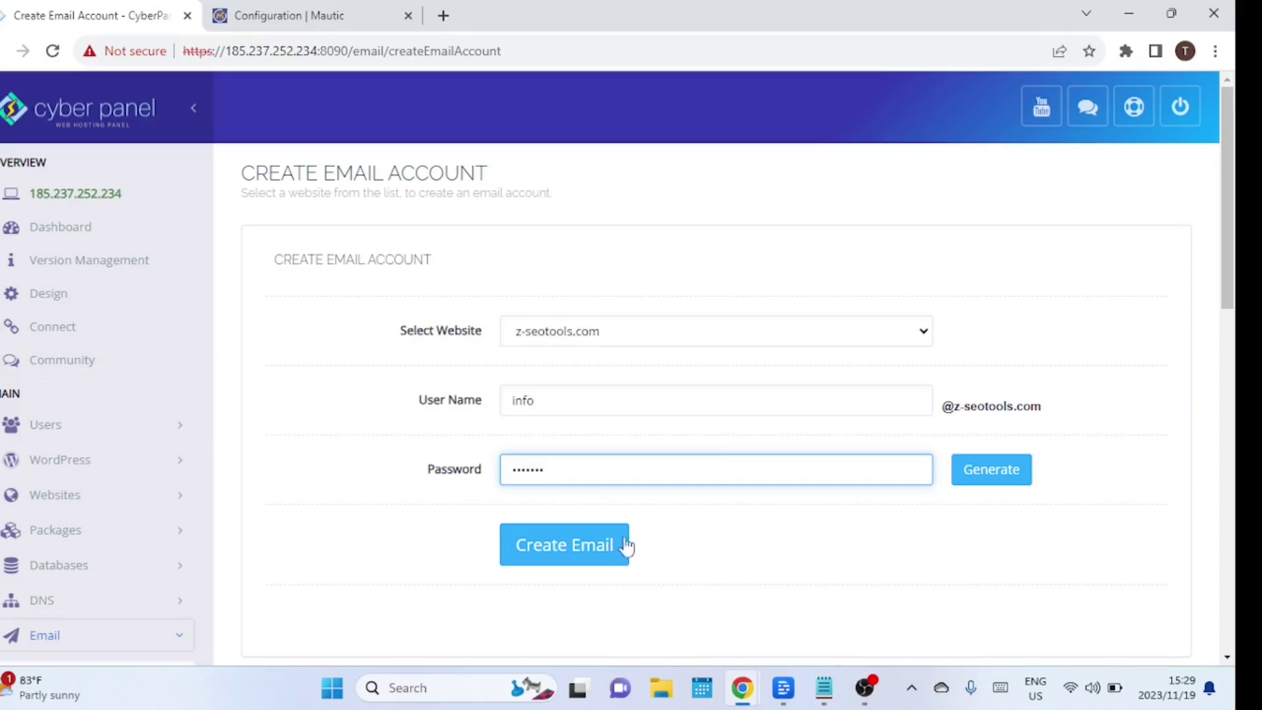
click(578, 558)
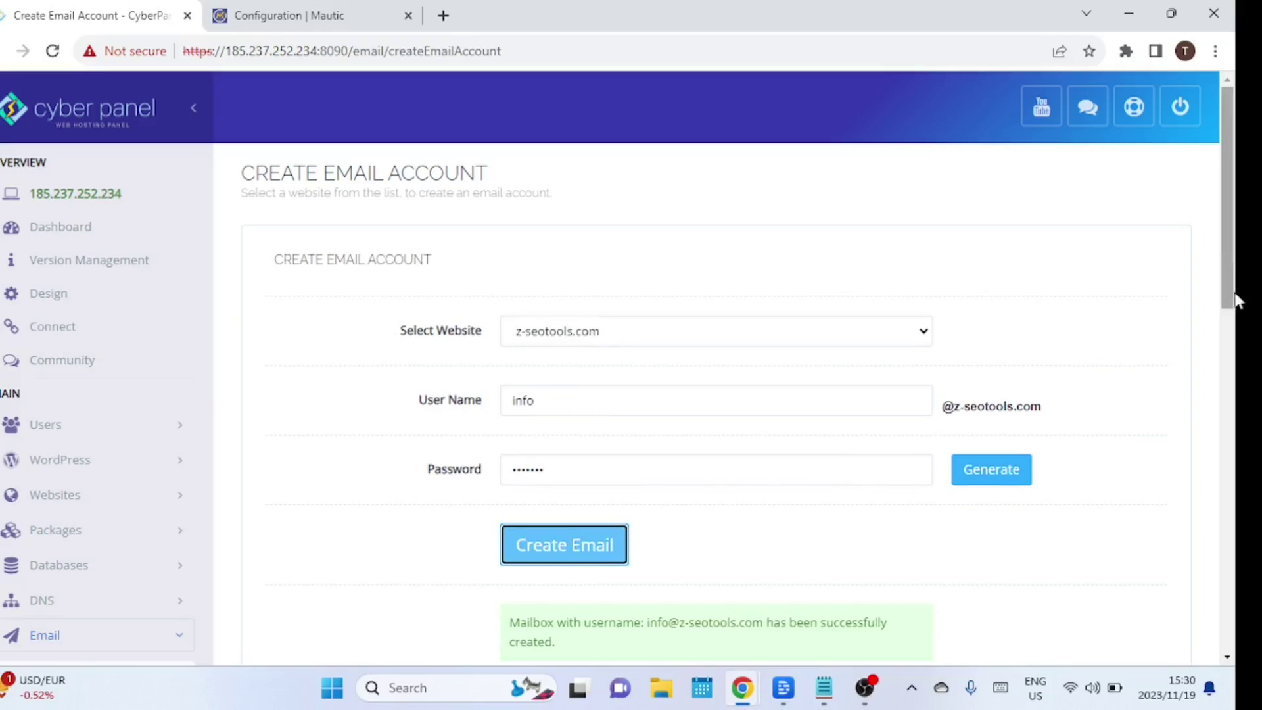
- Check the mailbox creation success message, then clear the selection
scroll(1230, 323, down, 2)
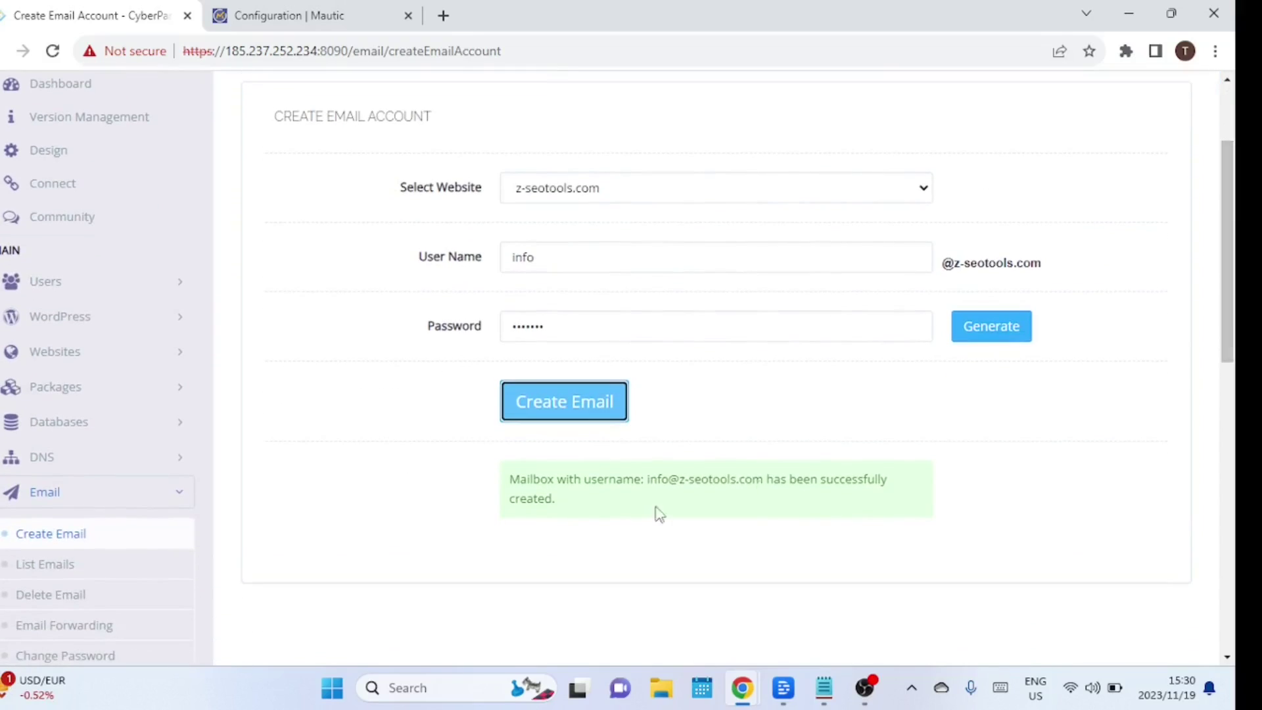
drag(509, 481, 634, 507)
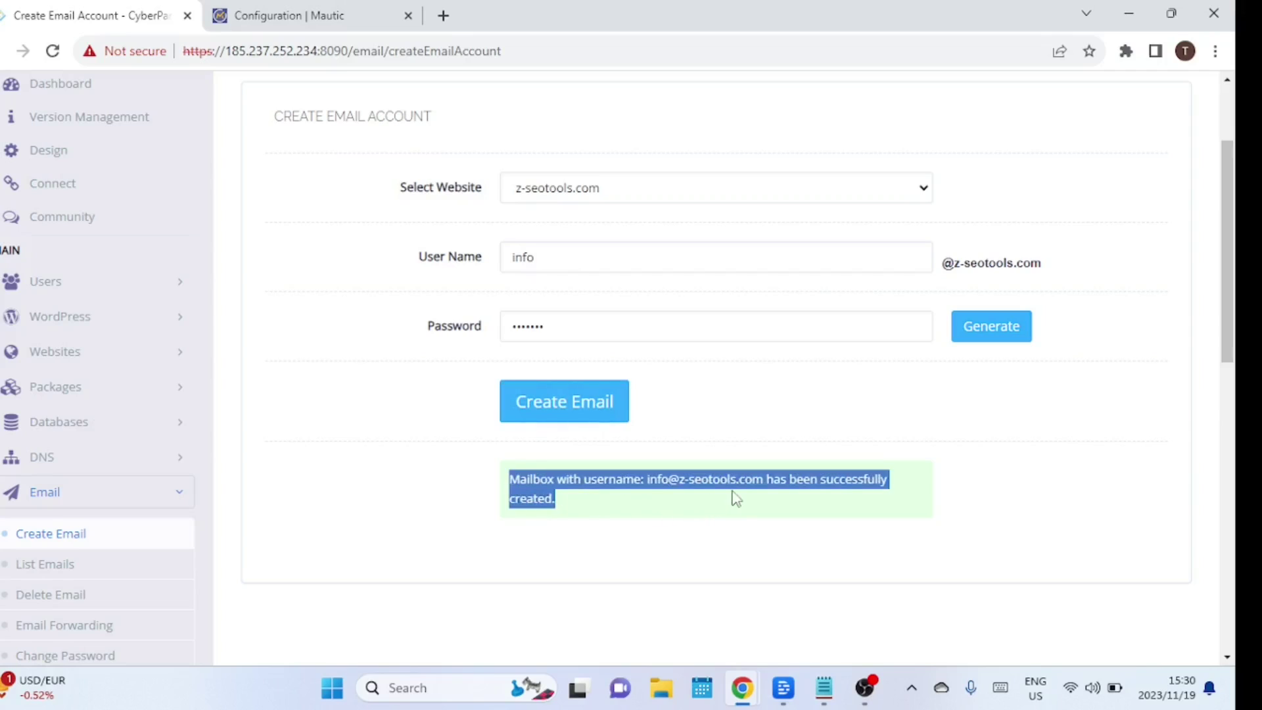
click(735, 545)
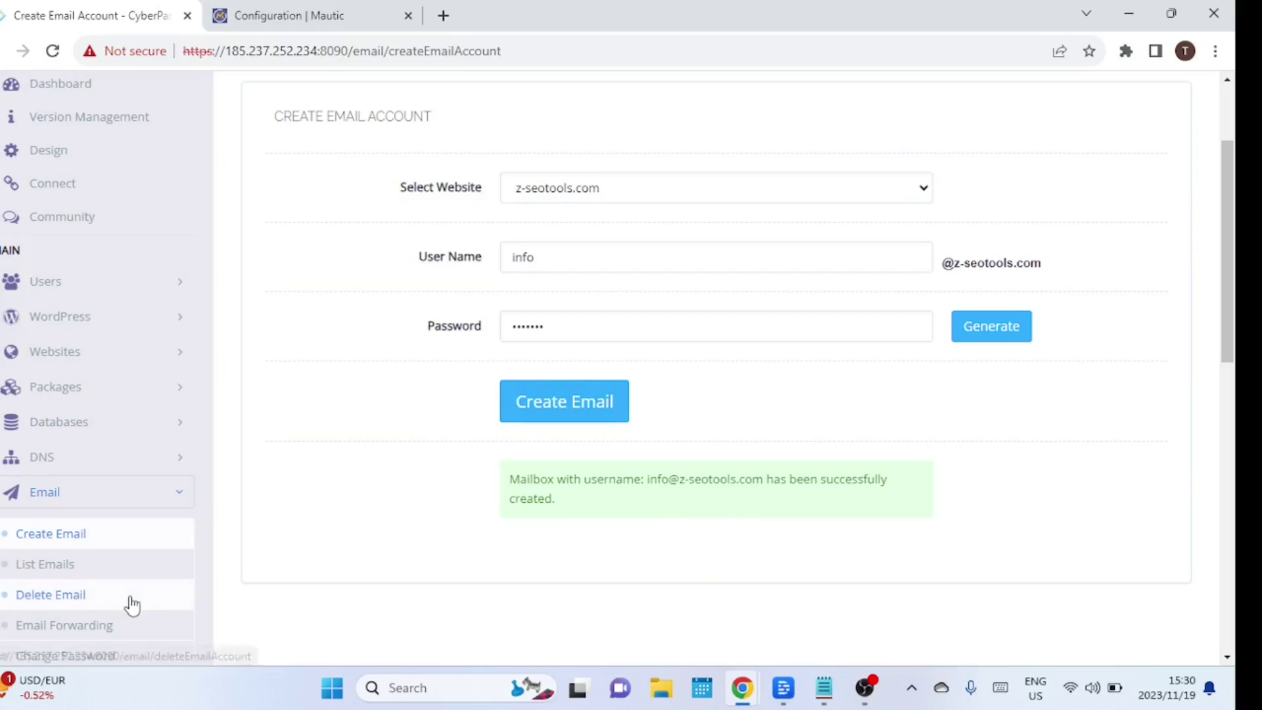
click(88, 567)
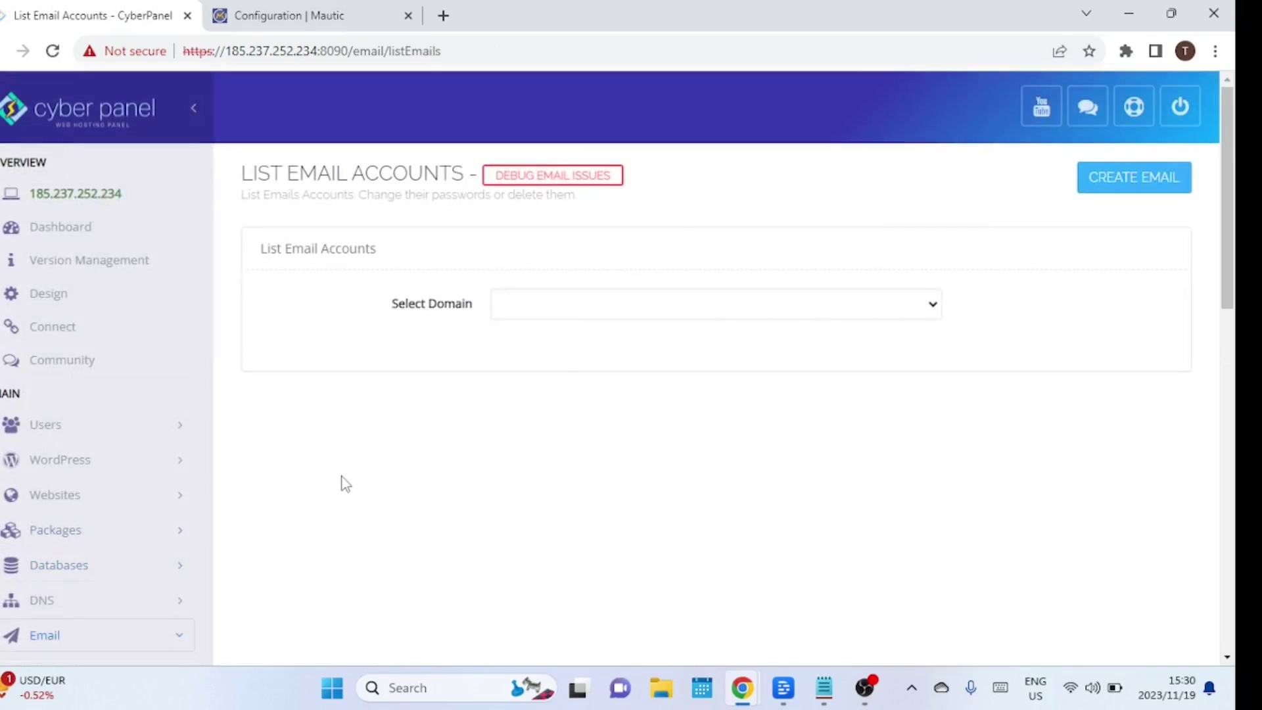
click(569, 313)
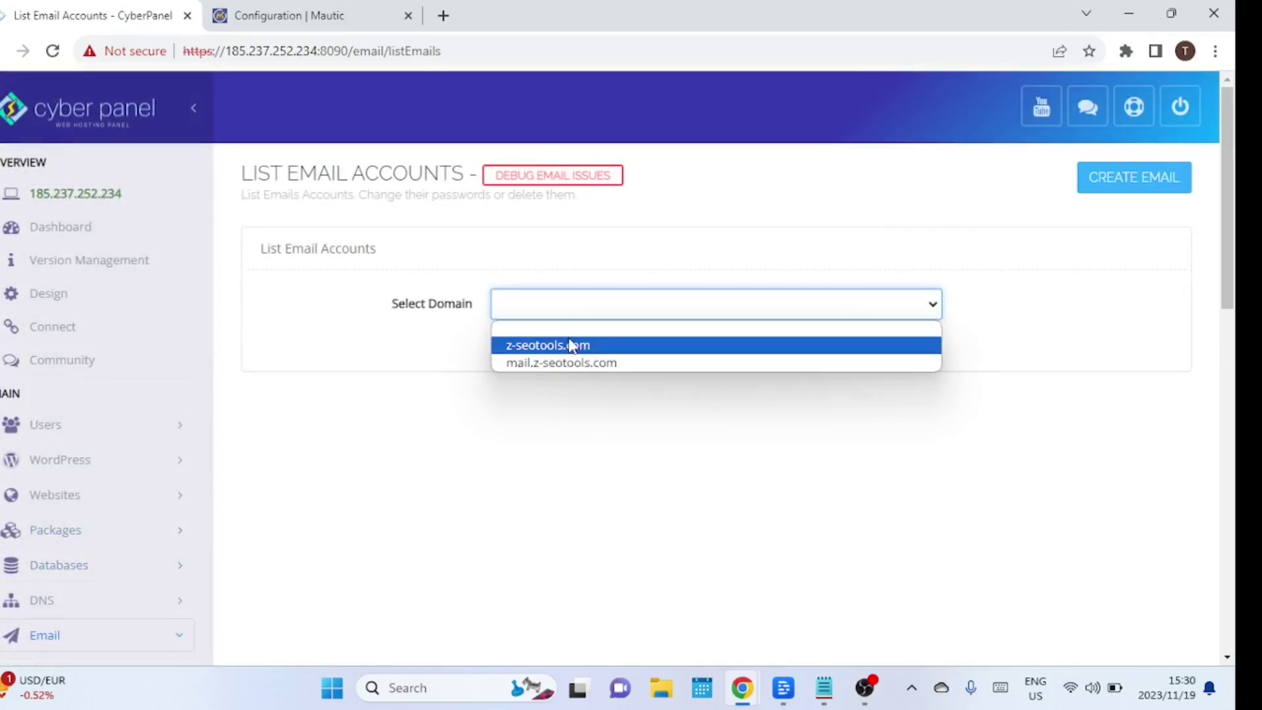
click(570, 345)
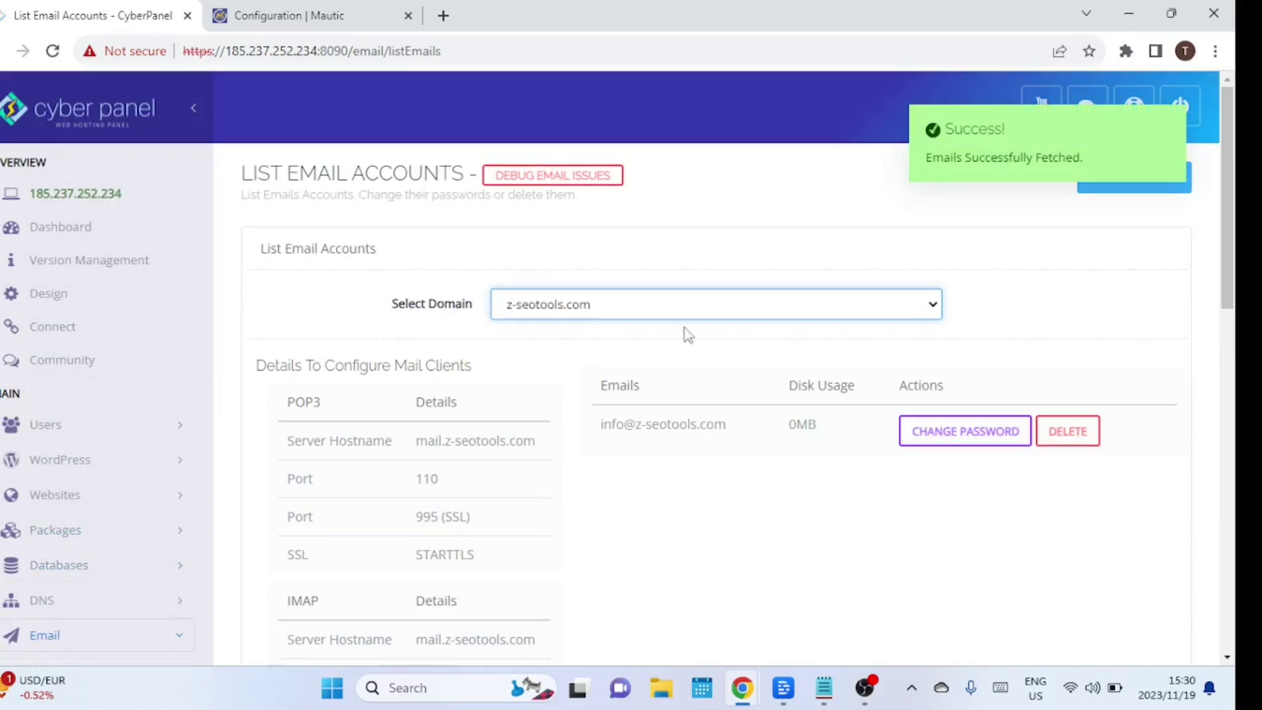
click(1164, 126)
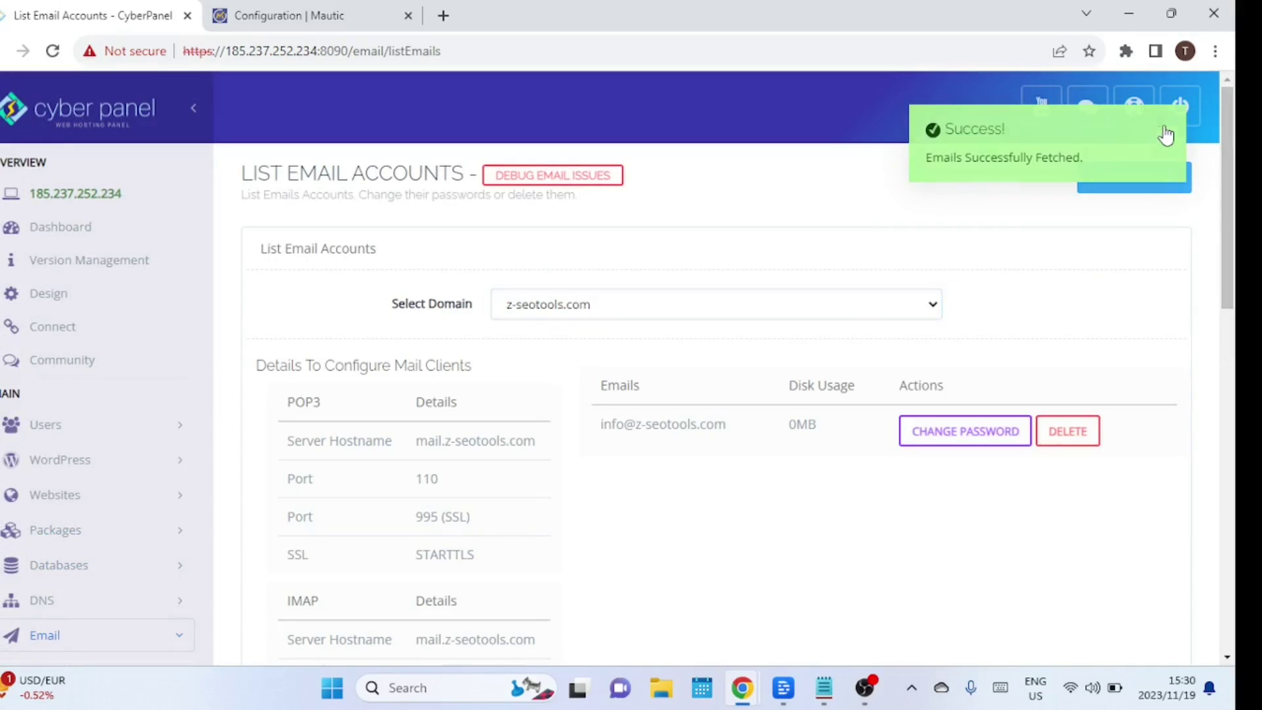
drag(1227, 231, 1229, 314)
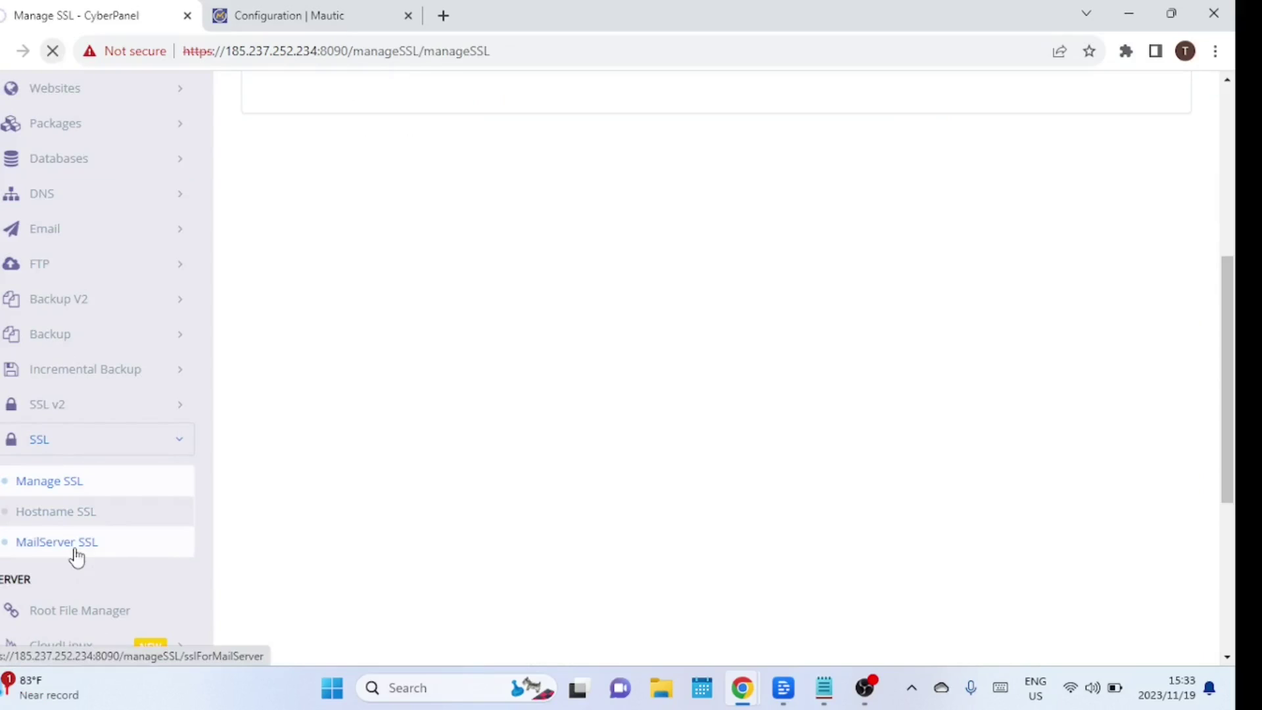
- Issue Let's Encrypt mail server SSL for z-seotools.com and mail.z-seotools.com
click(75, 551)
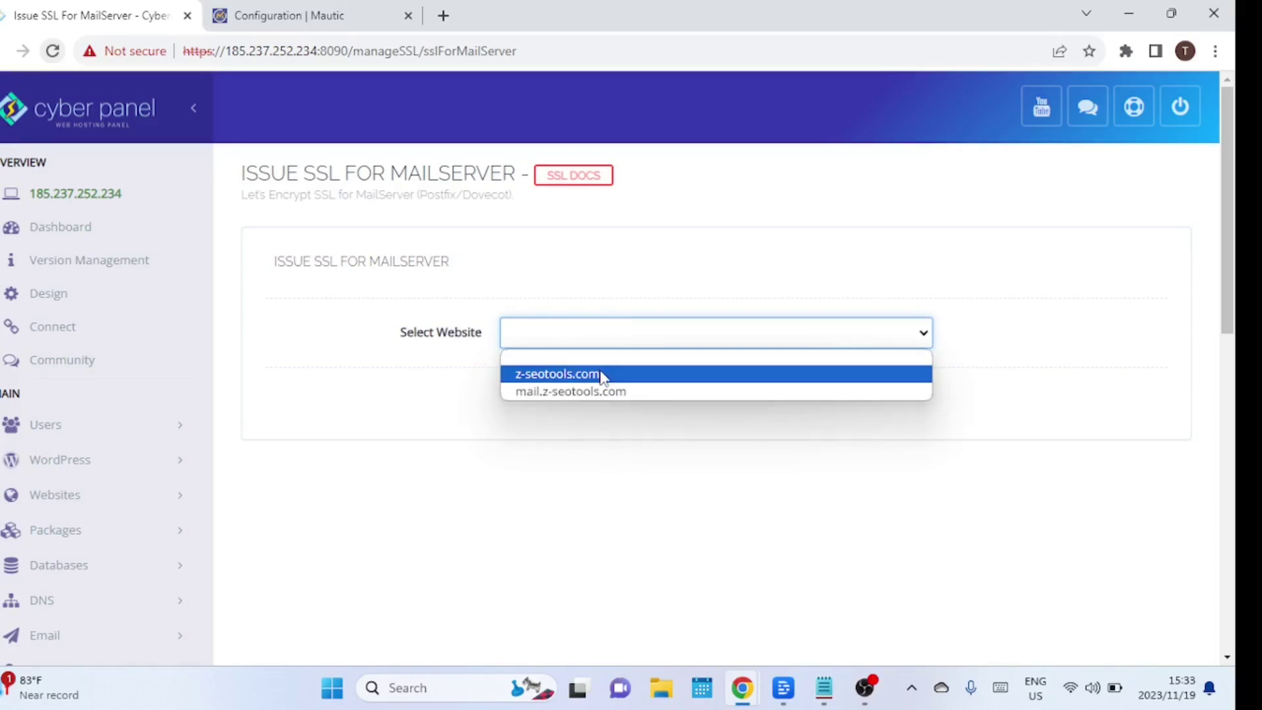
click(602, 374)
click(647, 421)
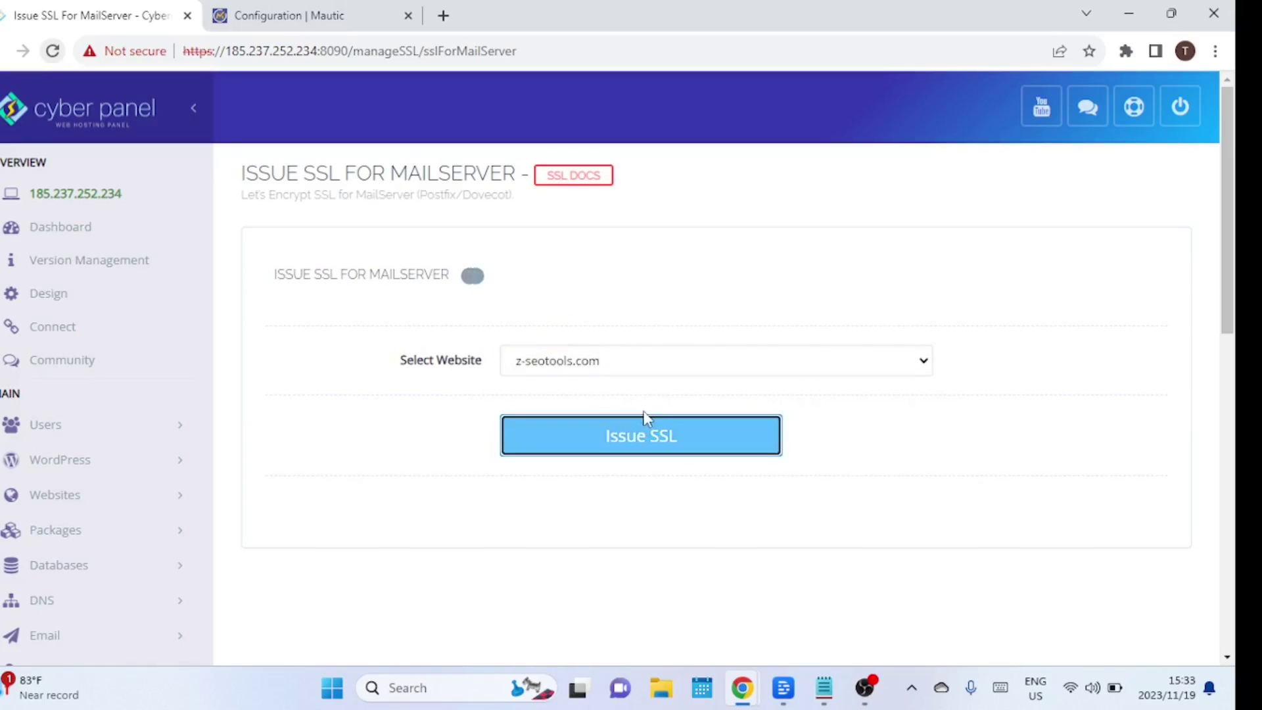
click(627, 340)
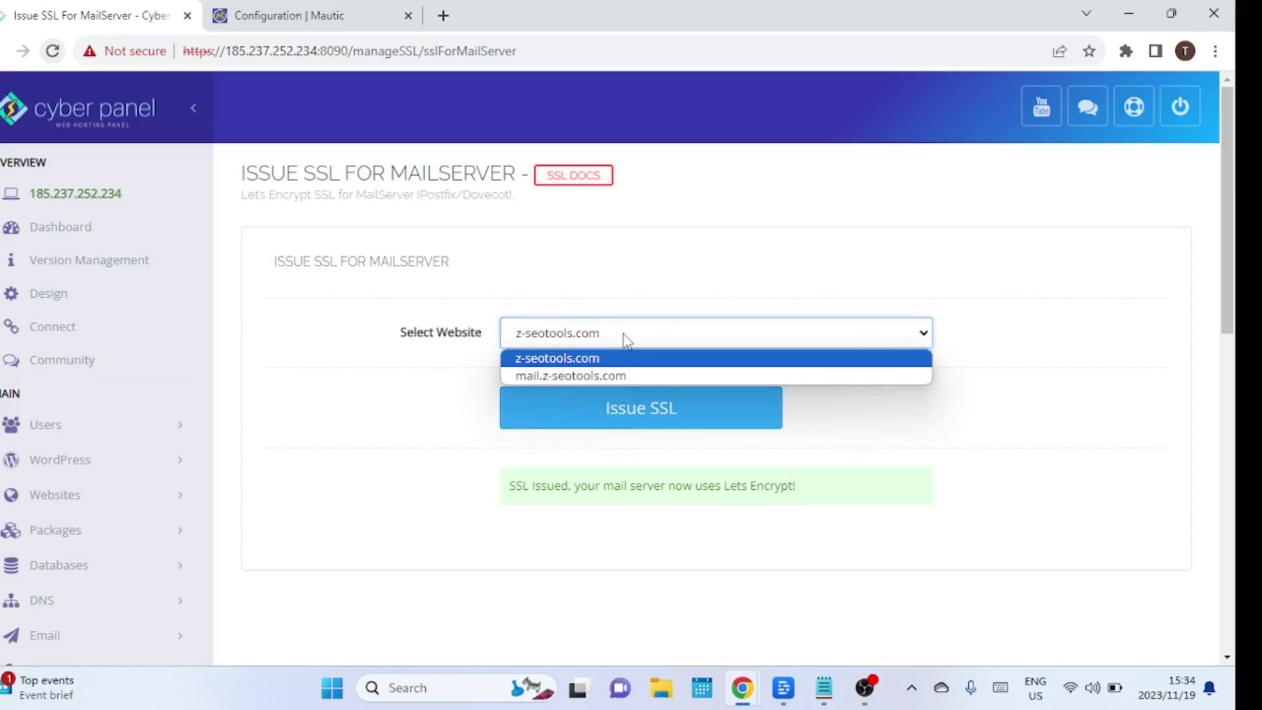
click(620, 375)
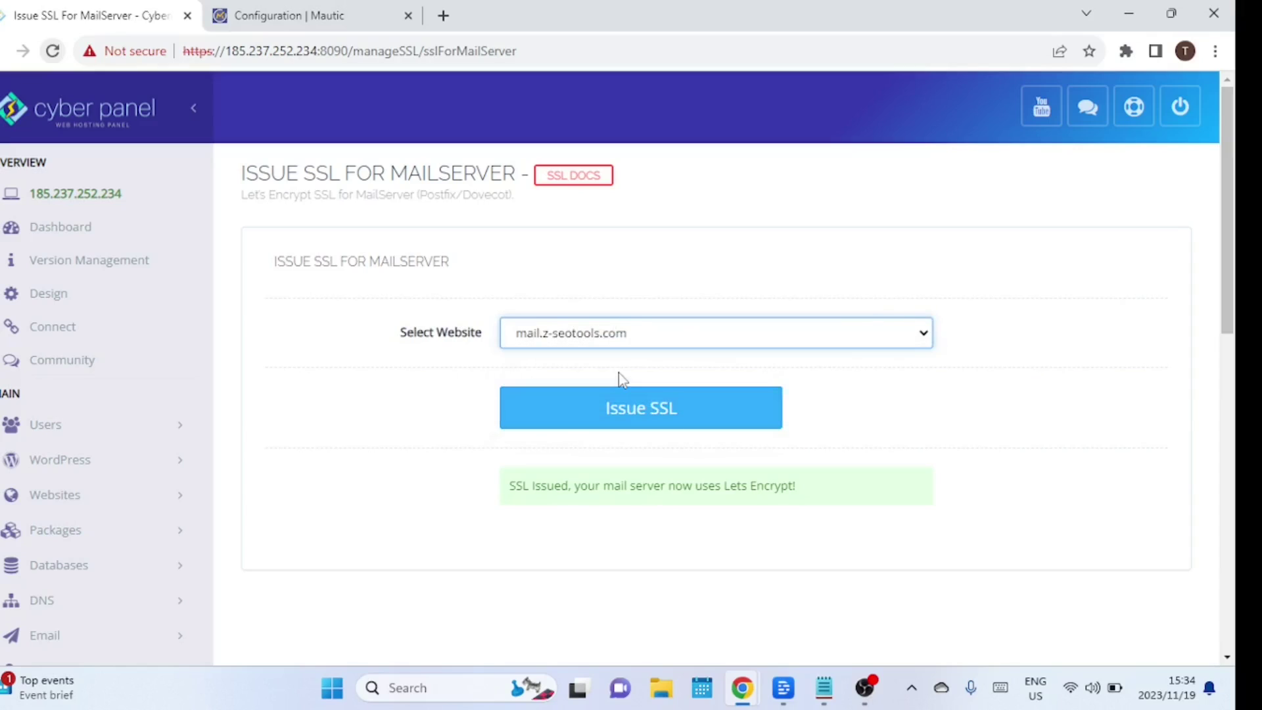
click(627, 413)
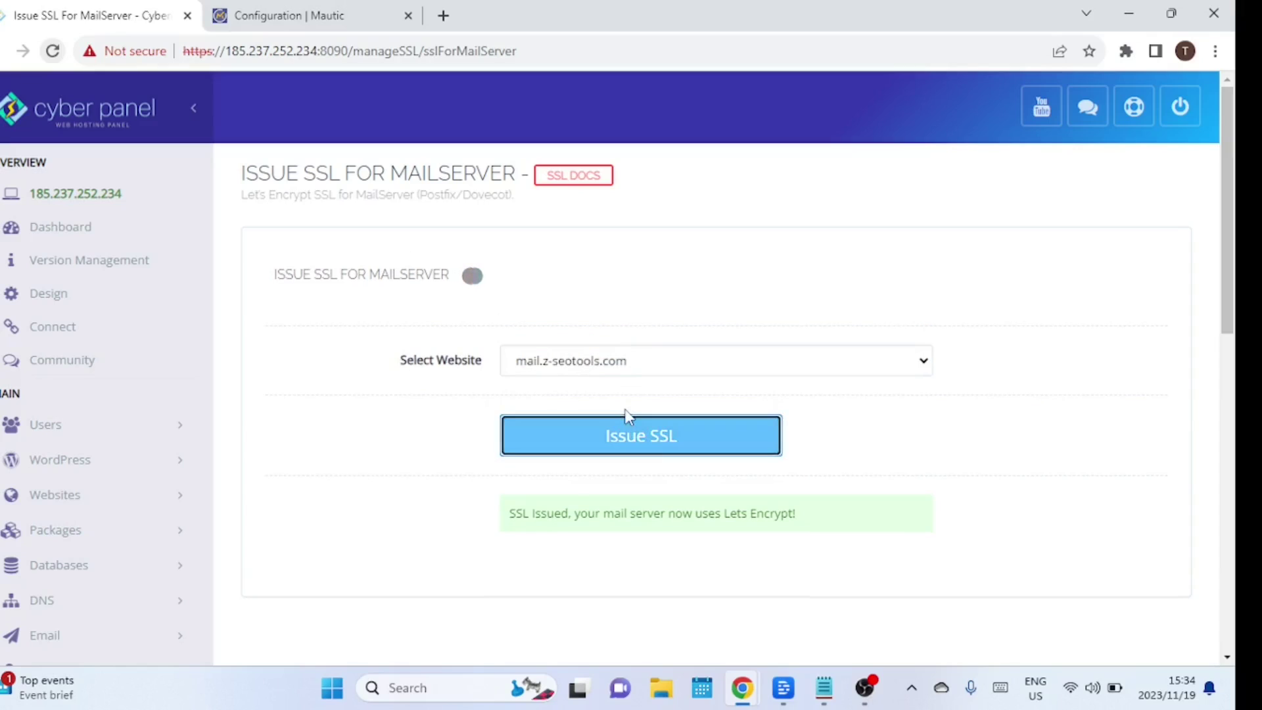
- Open the Mail Queue page under Mail Settings
drag(1229, 266, 1237, 602)
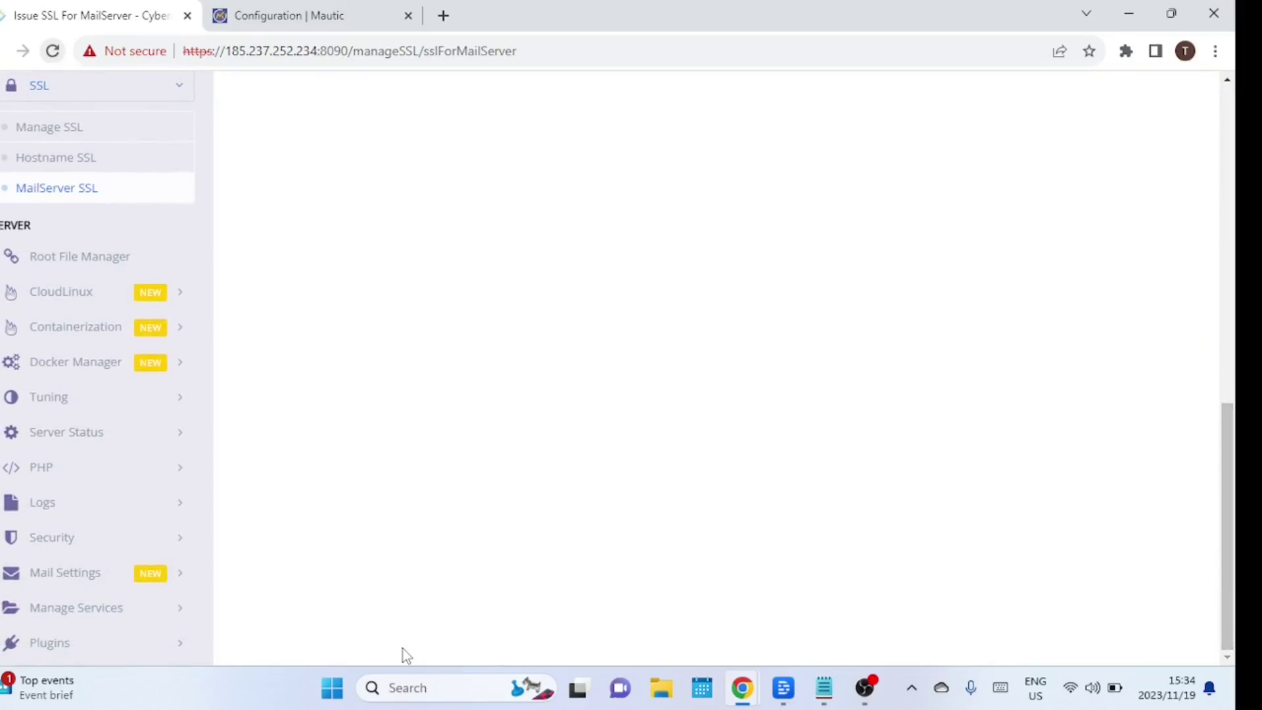
click(178, 577)
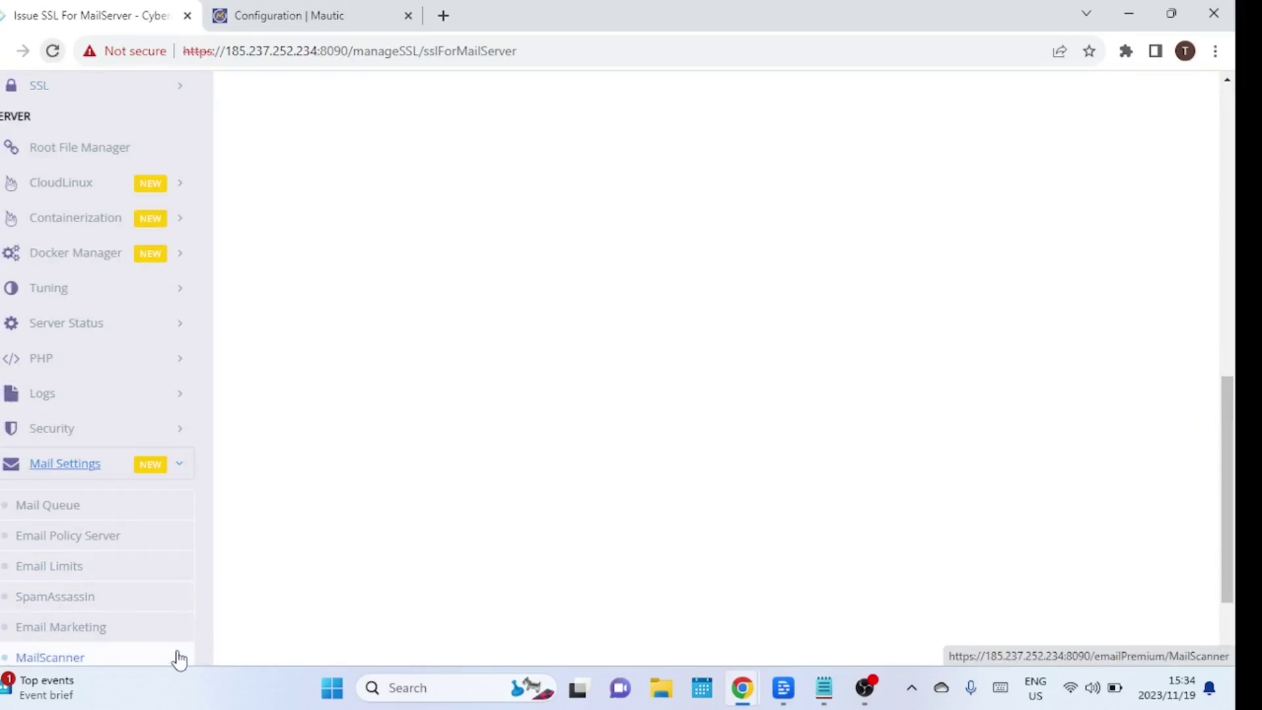
click(84, 517)
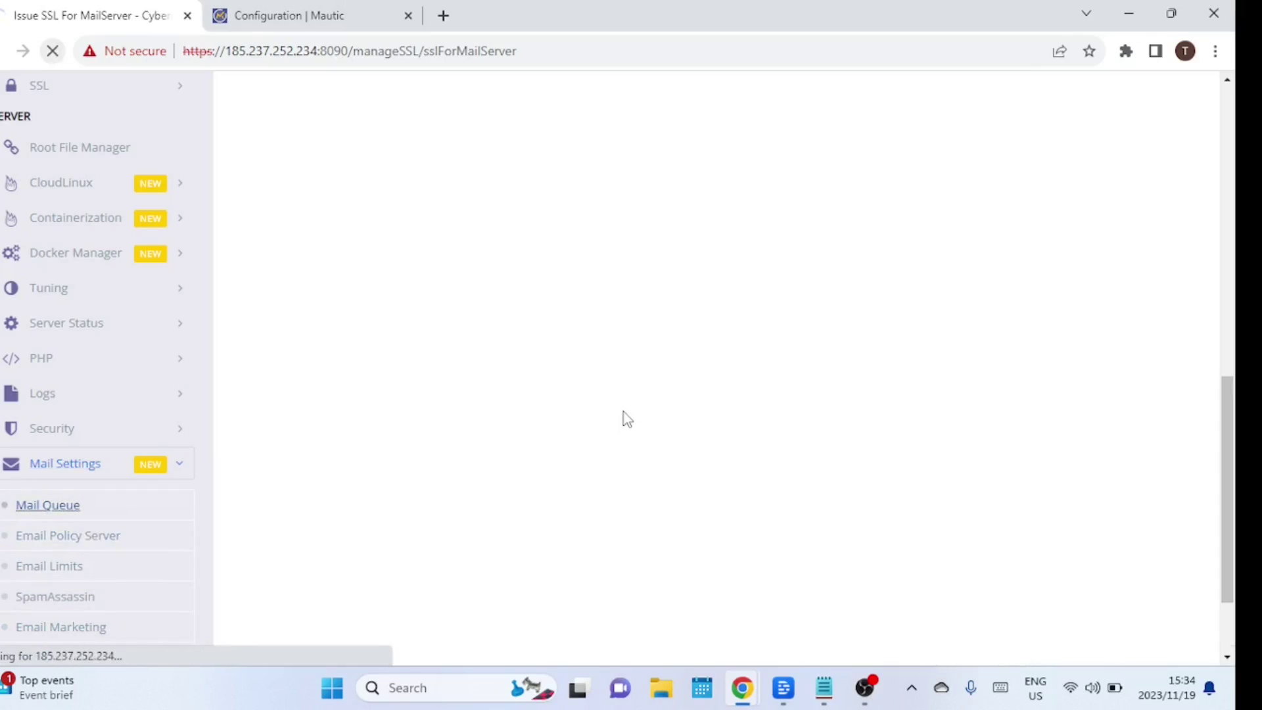
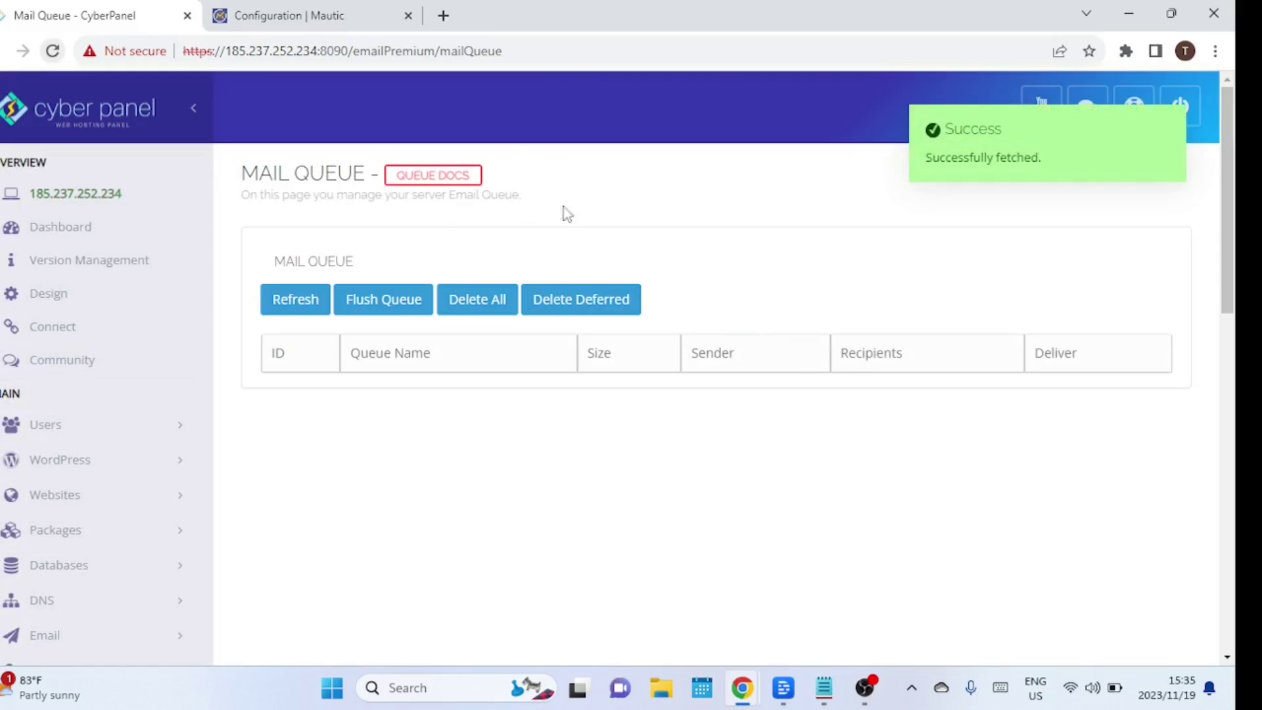
- Scroll the CyberPanel sidebar down and open Mail Settings > Email Policy Server
drag(1229, 273, 1223, 535)
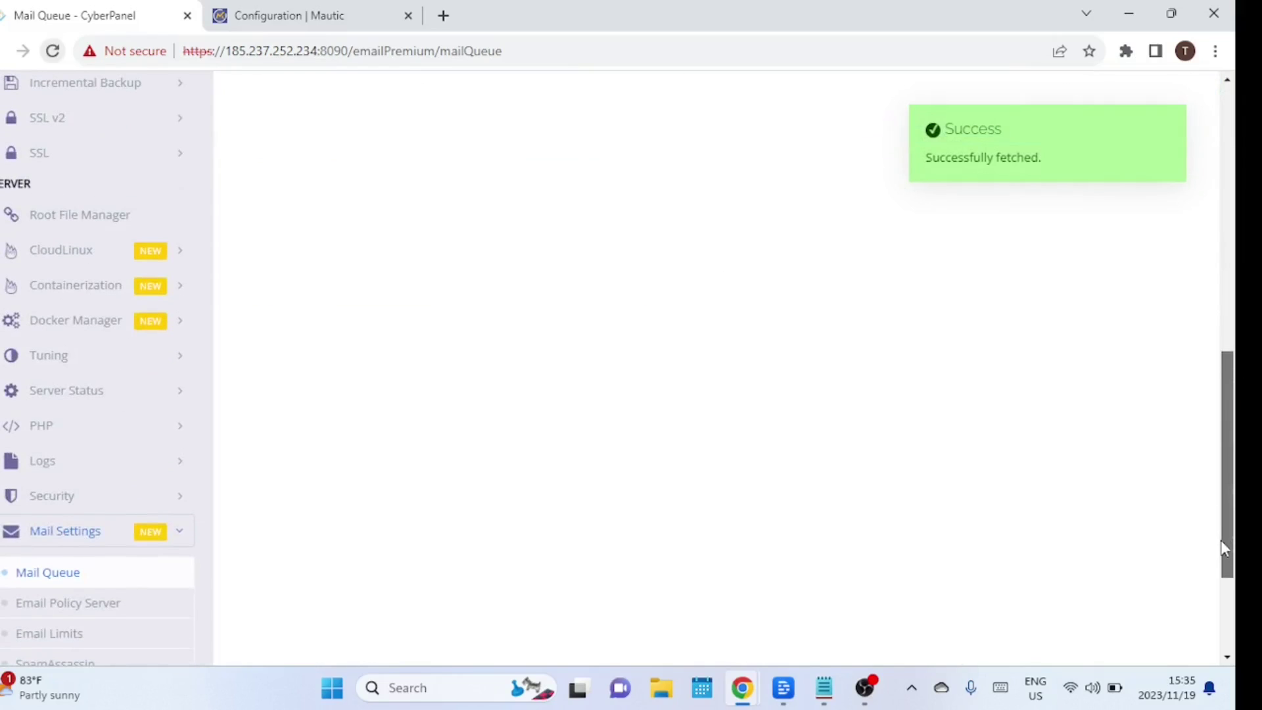
click(99, 424)
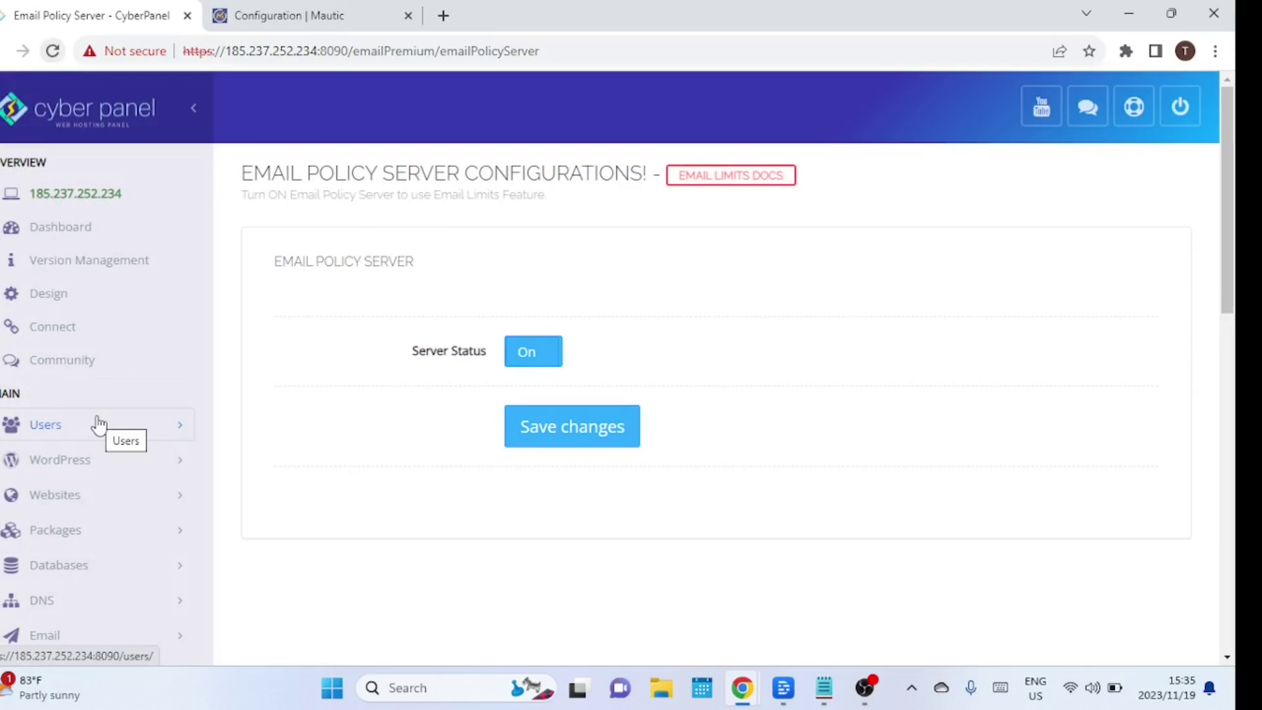
- Toggle the Email Policy Server status off and on again, then view the Email Limits domain list
click(539, 355)
click(540, 357)
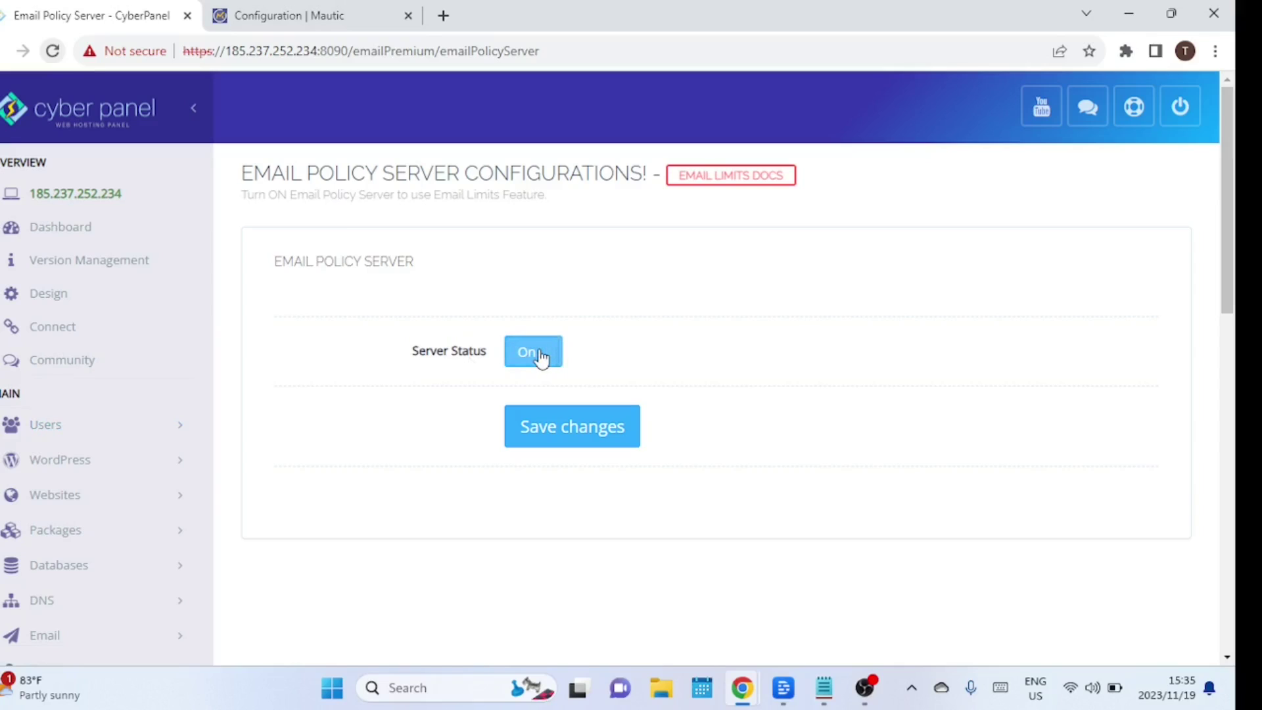
drag(1236, 253, 1233, 585)
click(54, 449)
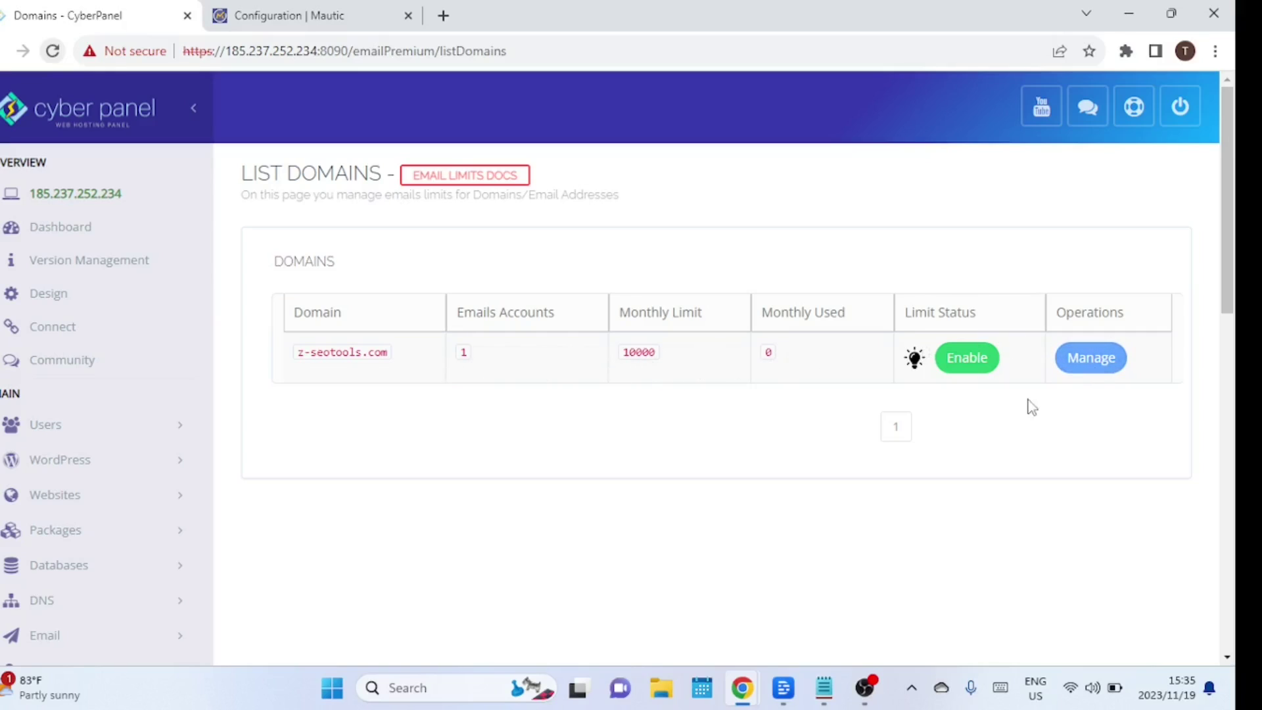
- Scroll the sidebar and open Mail Settings > SpamAssassin, which shows it isn't installed
drag(1228, 247, 1146, 592)
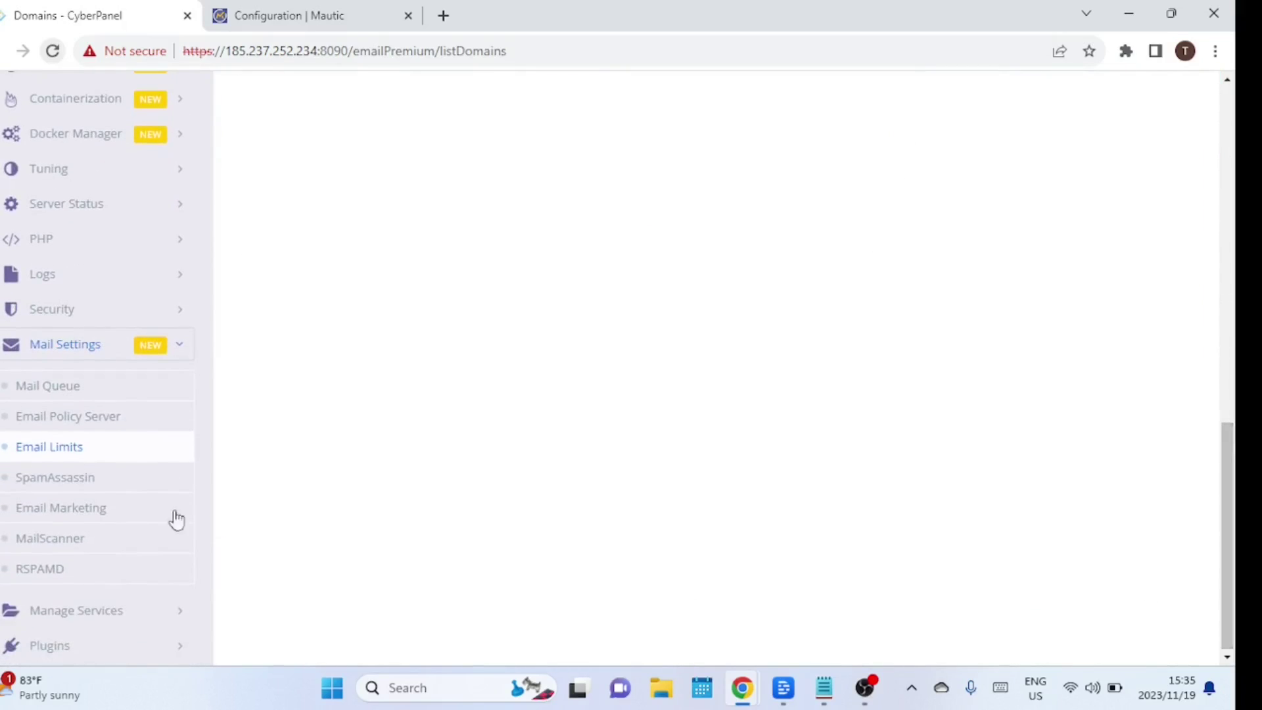
click(92, 487)
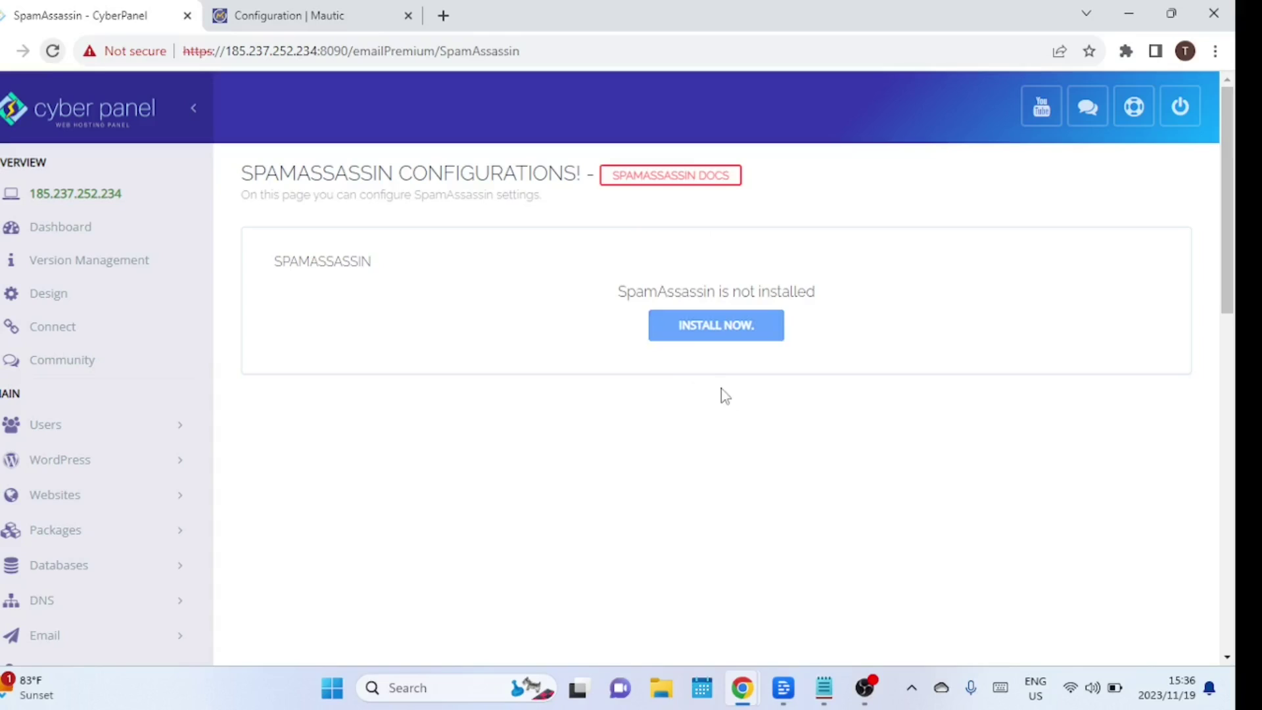
- Check MailScanner (not installed), then open DNS > Add/Delete Records
drag(1233, 273, 1205, 626)
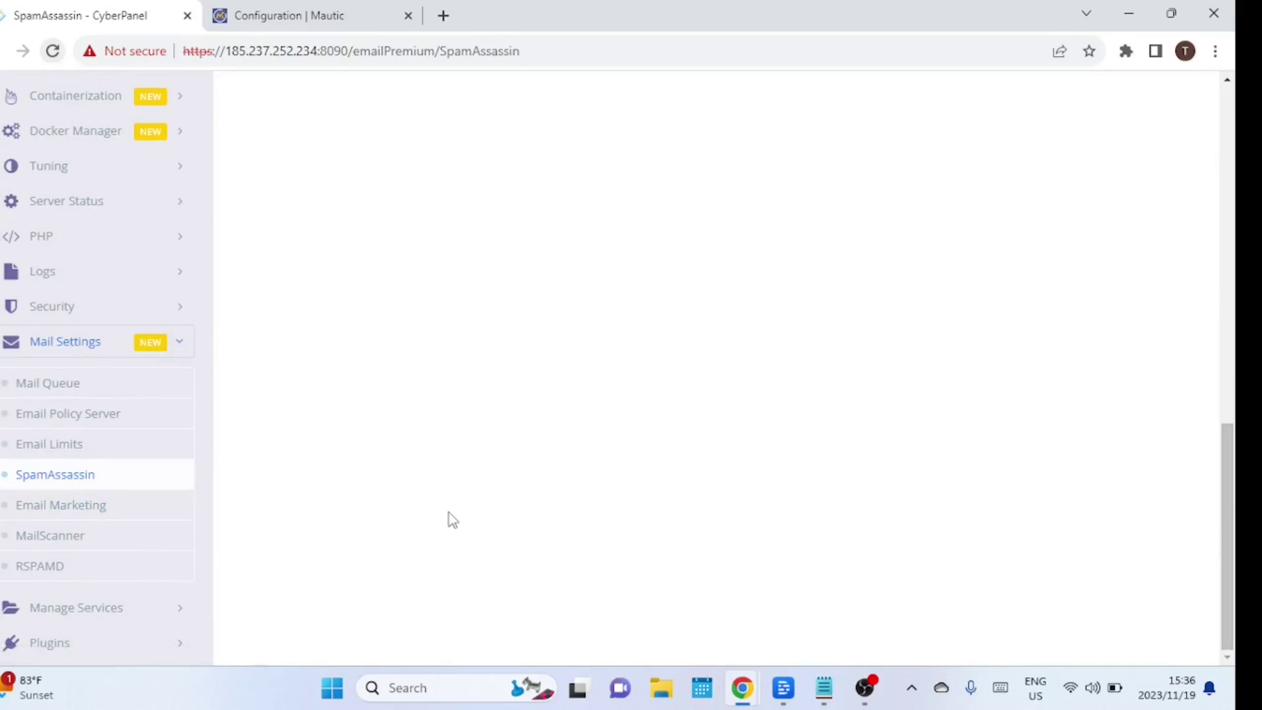
click(43, 538)
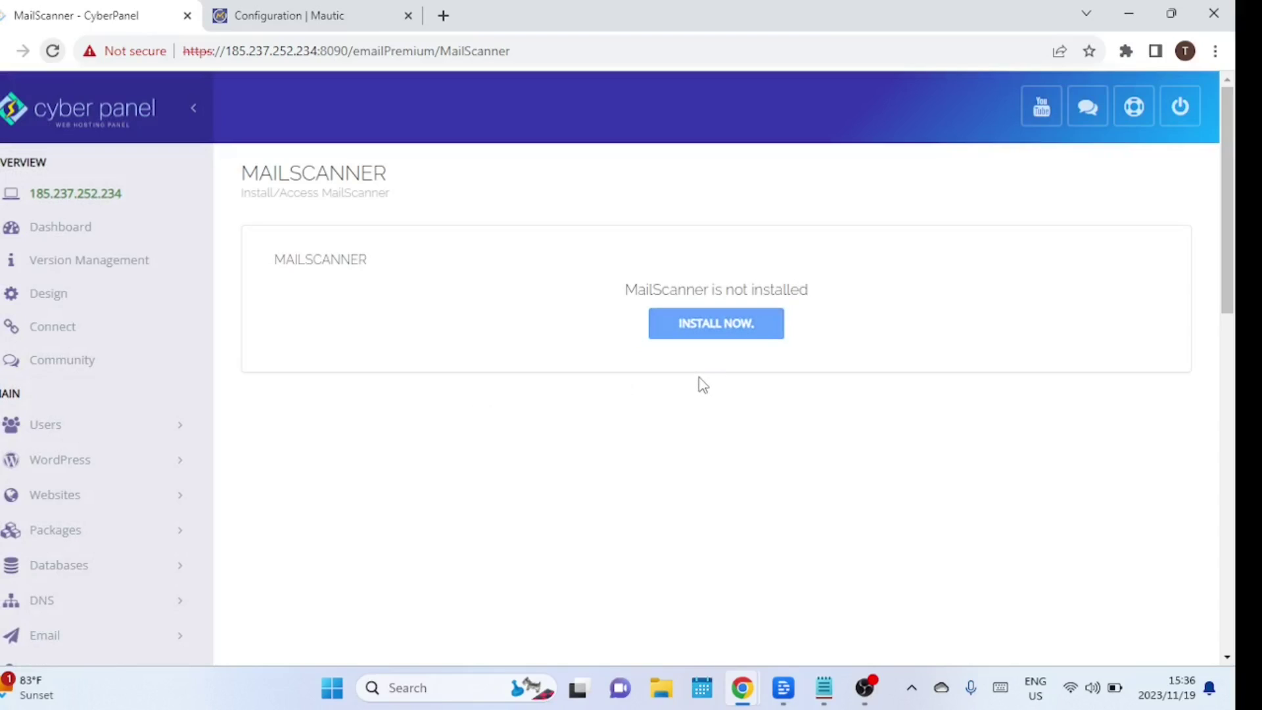
drag(1228, 234, 1230, 322)
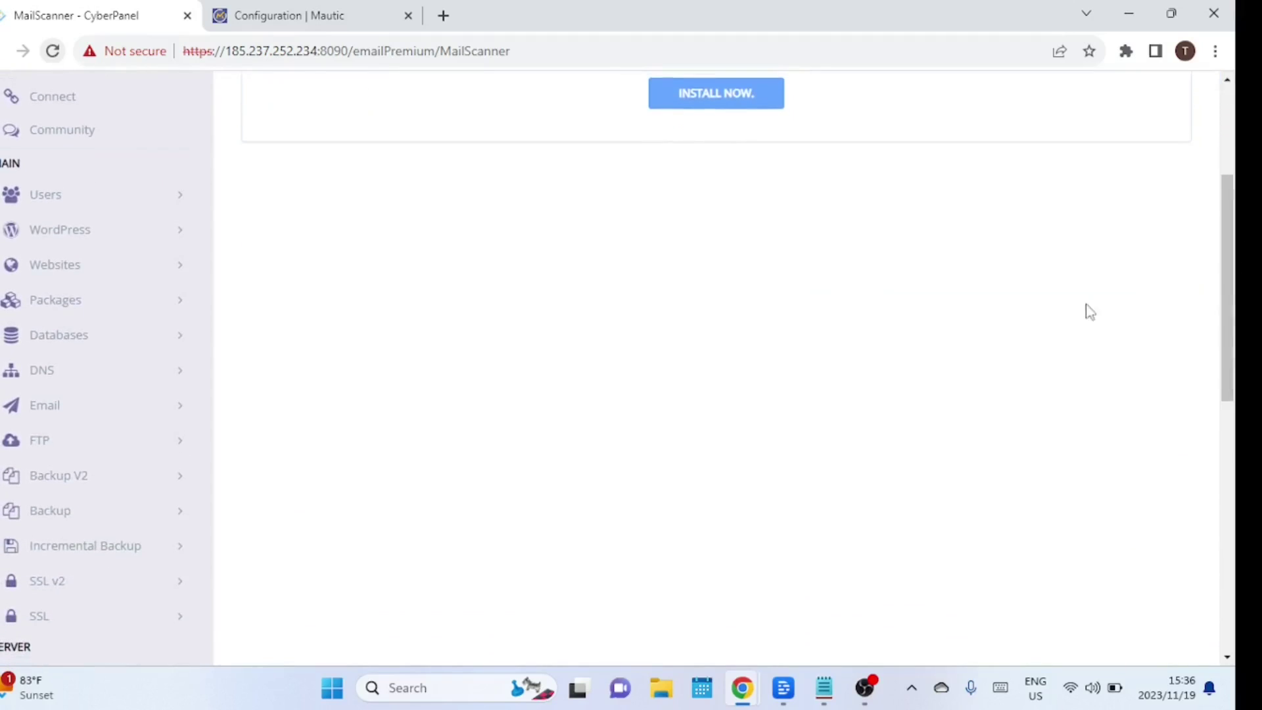
click(184, 369)
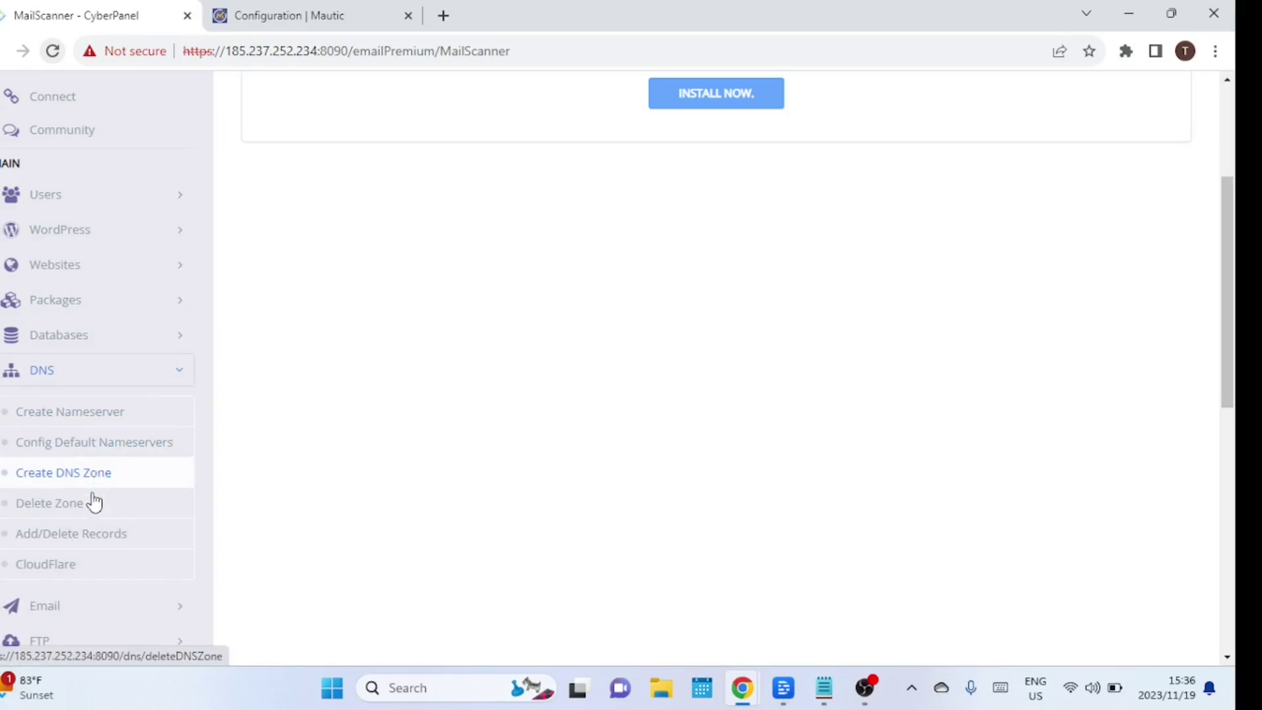
click(91, 544)
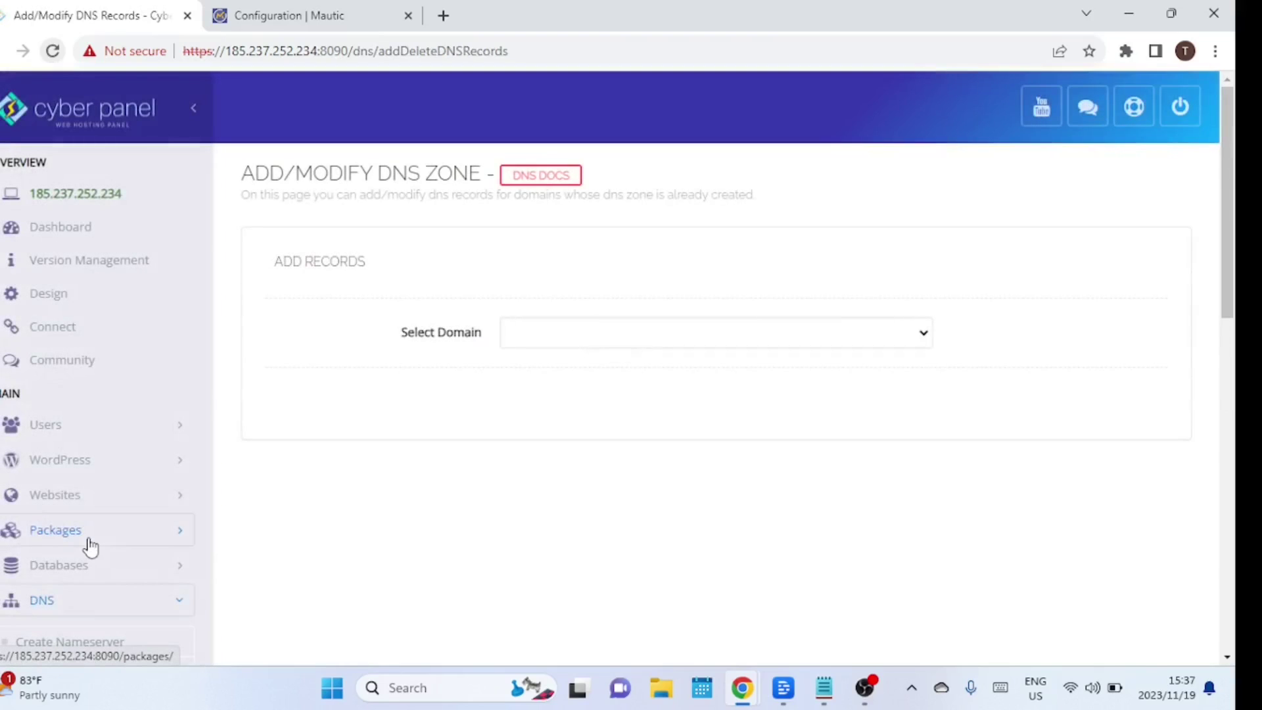
- Load z-seotools.com's DNS records and show its TXT records
click(707, 341)
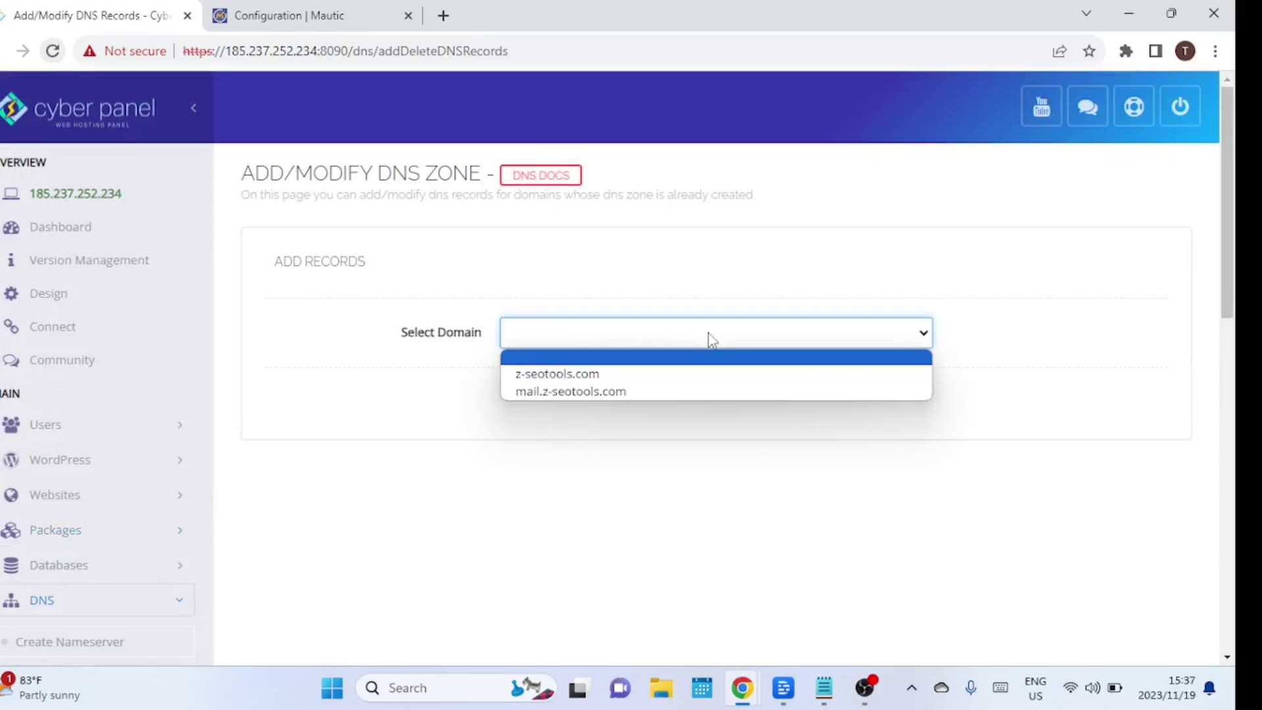
click(688, 373)
click(533, 428)
scroll(569, 304, down, 5)
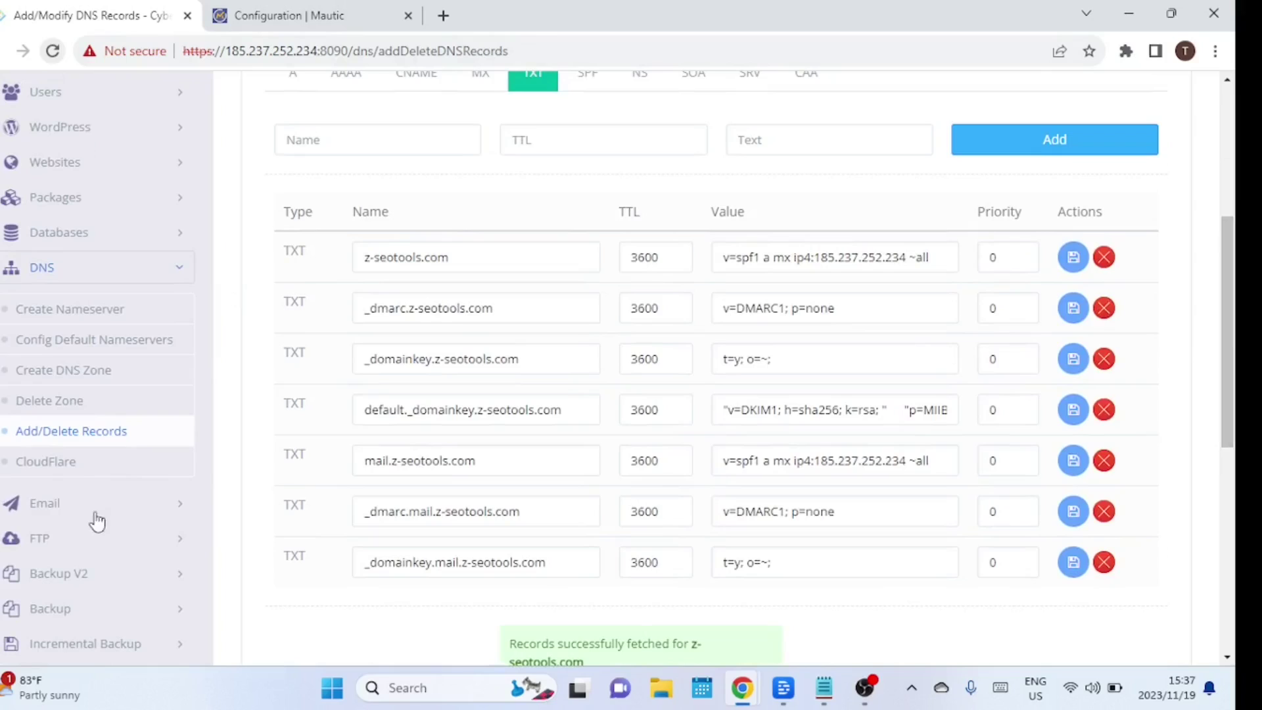
- Open the CloudFlare DNS page in a new tab, inspect its e-mail, API token and sync fields, then close it
right_click(51, 468)
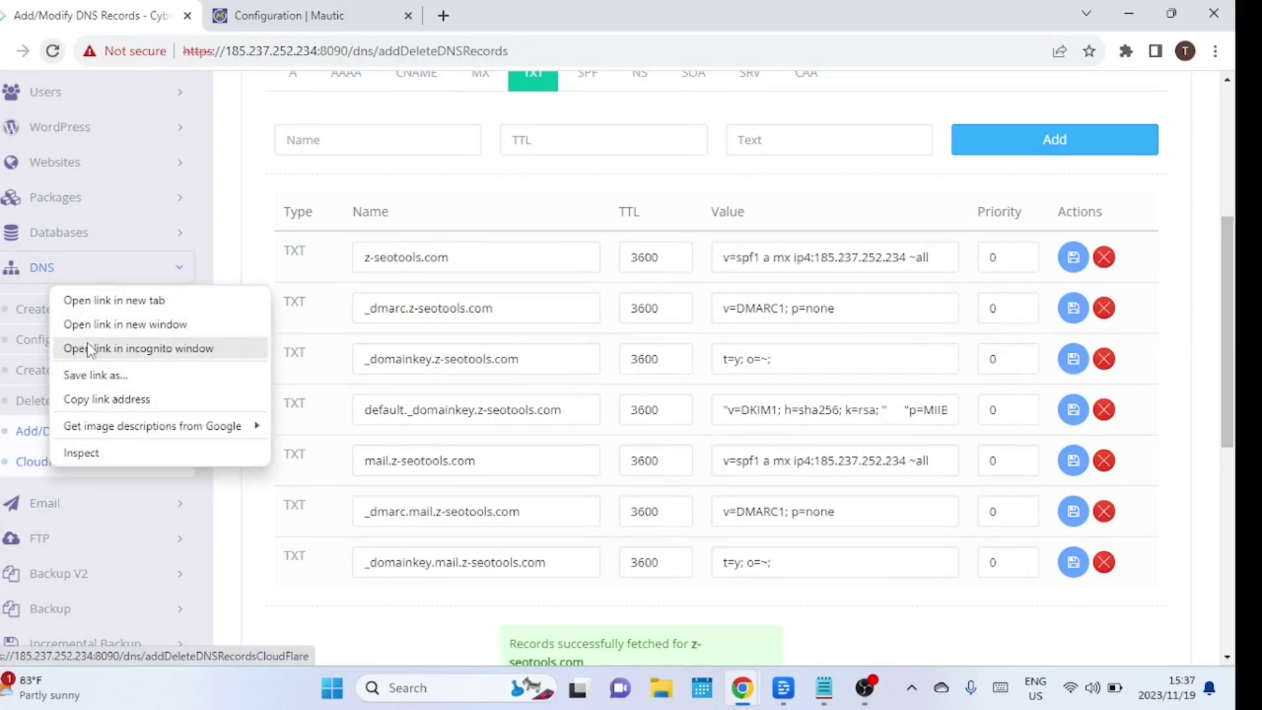
click(99, 311)
click(326, 31)
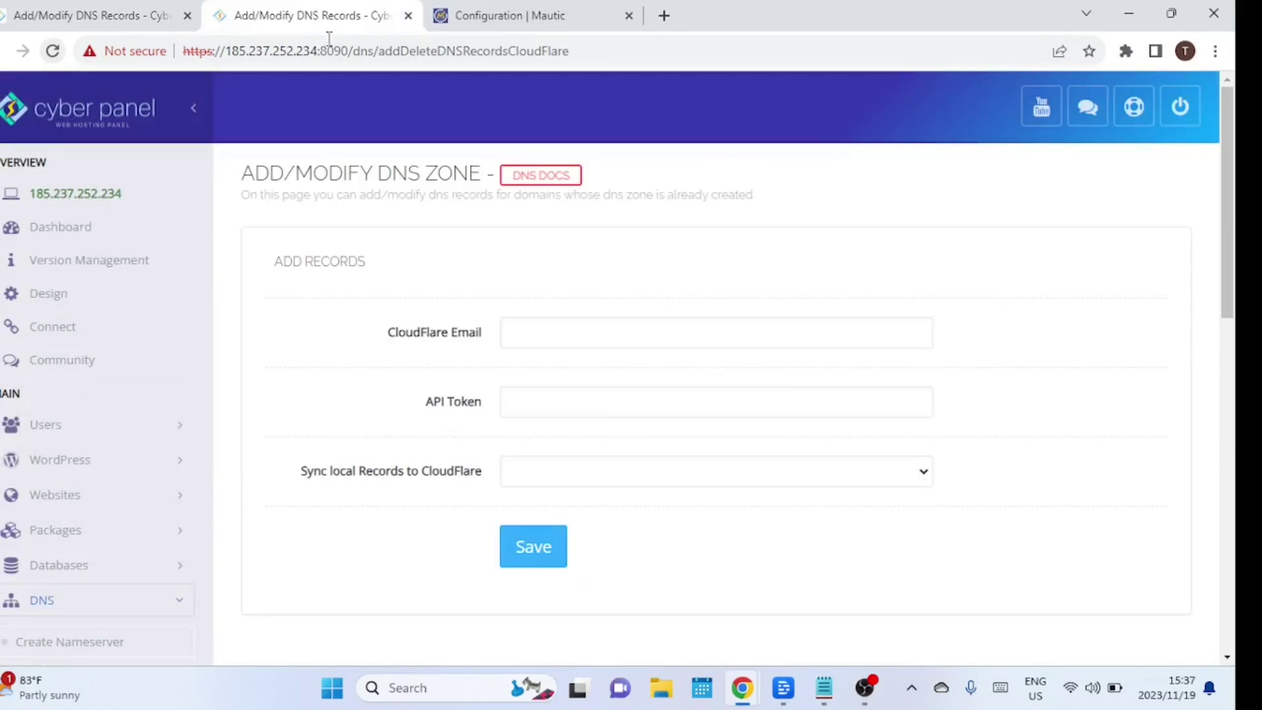
click(554, 332)
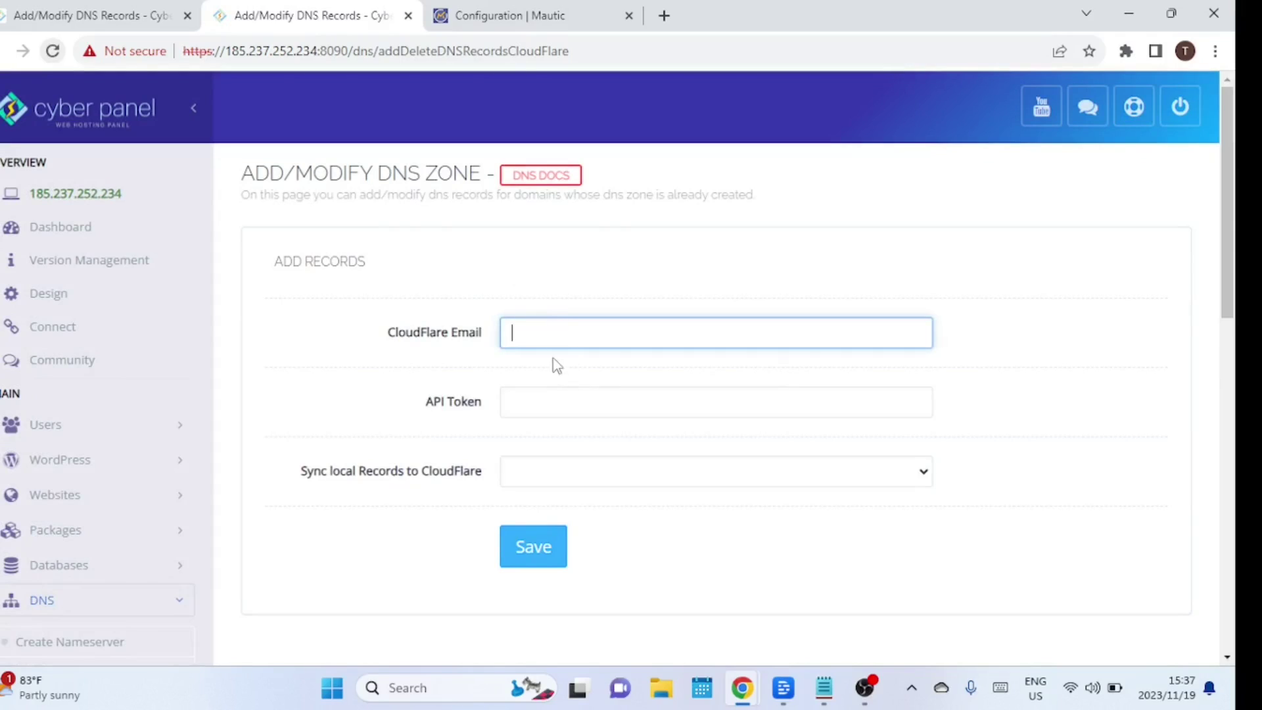
click(556, 388)
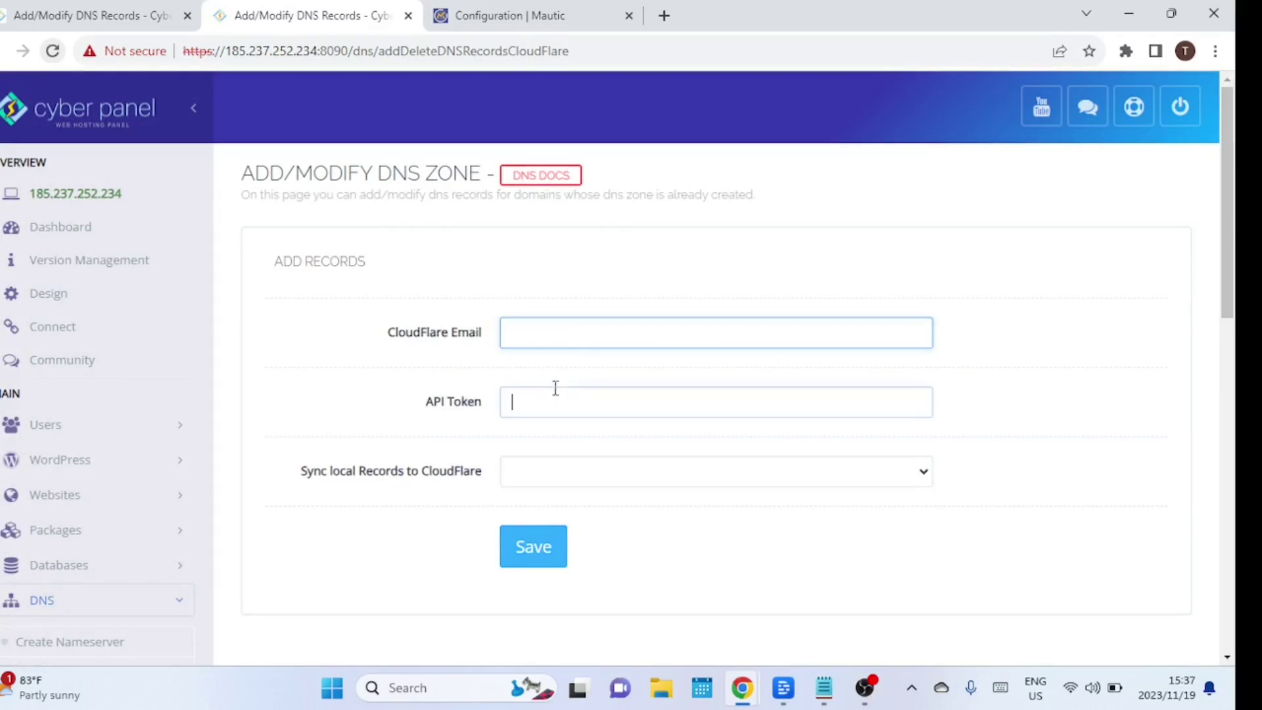
click(554, 463)
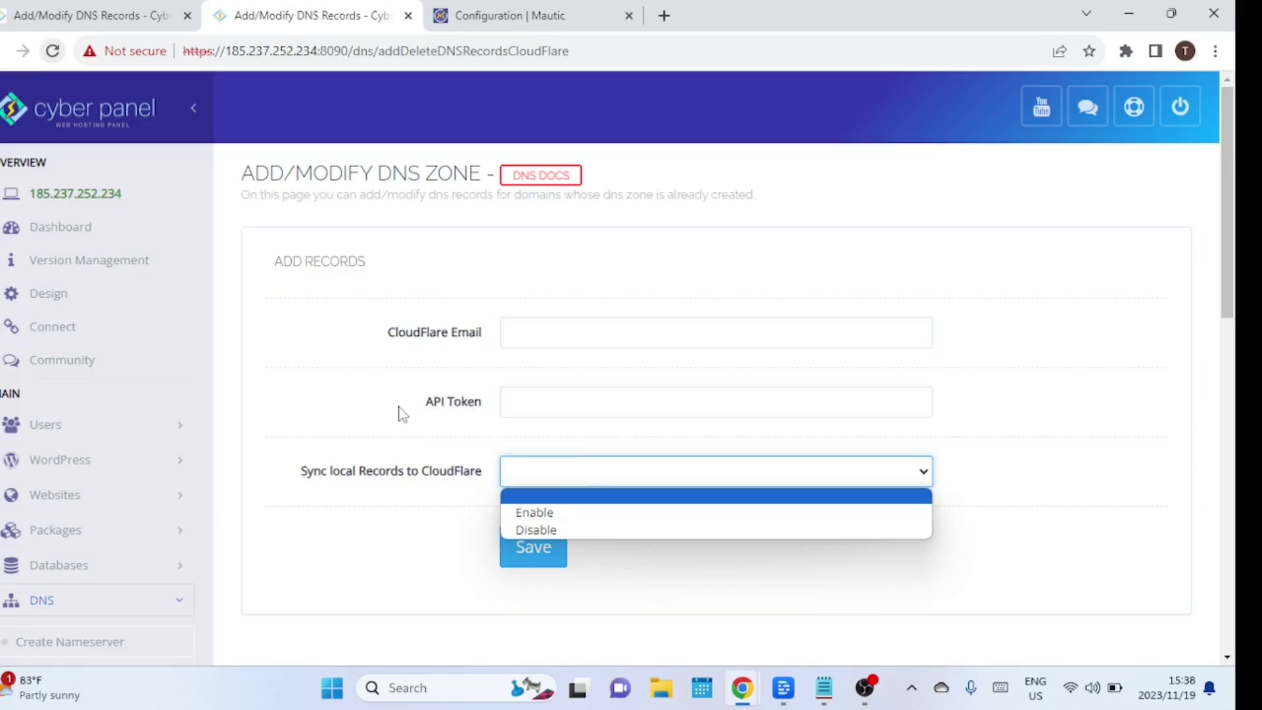
key(ctrl+w)
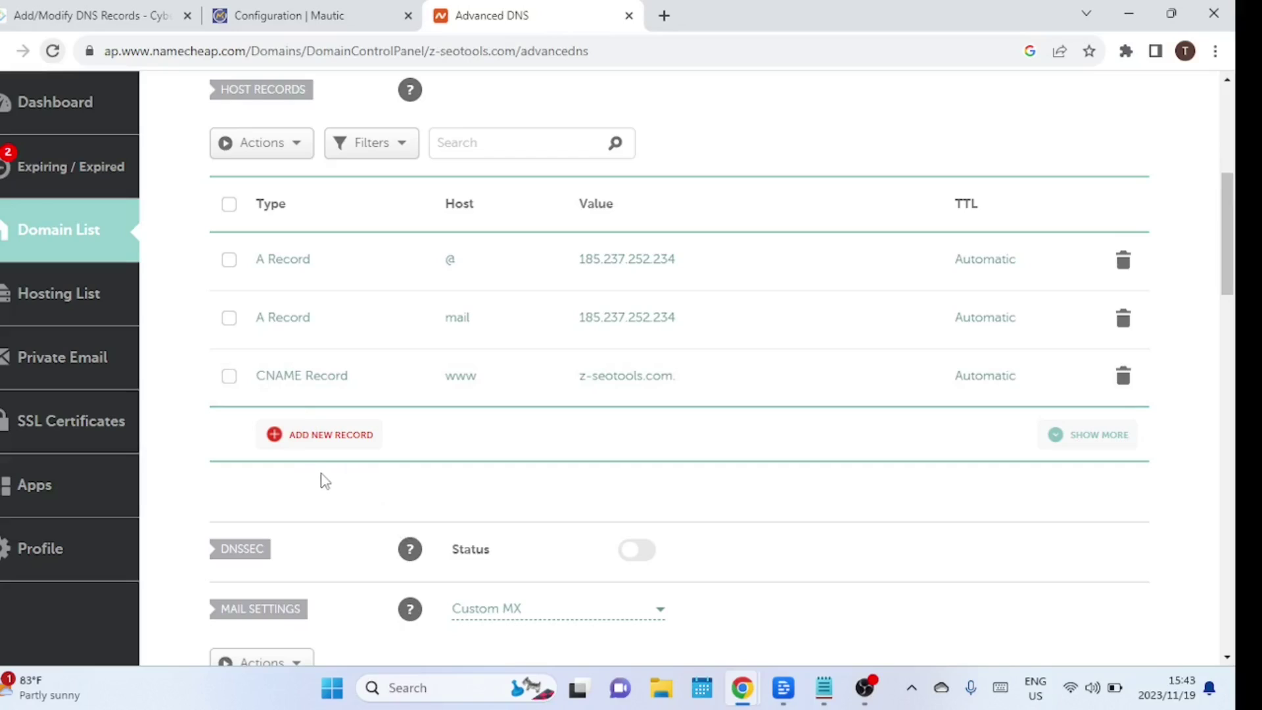
- Add a new Namecheap host record row with its type set to TXT Record
click(275, 437)
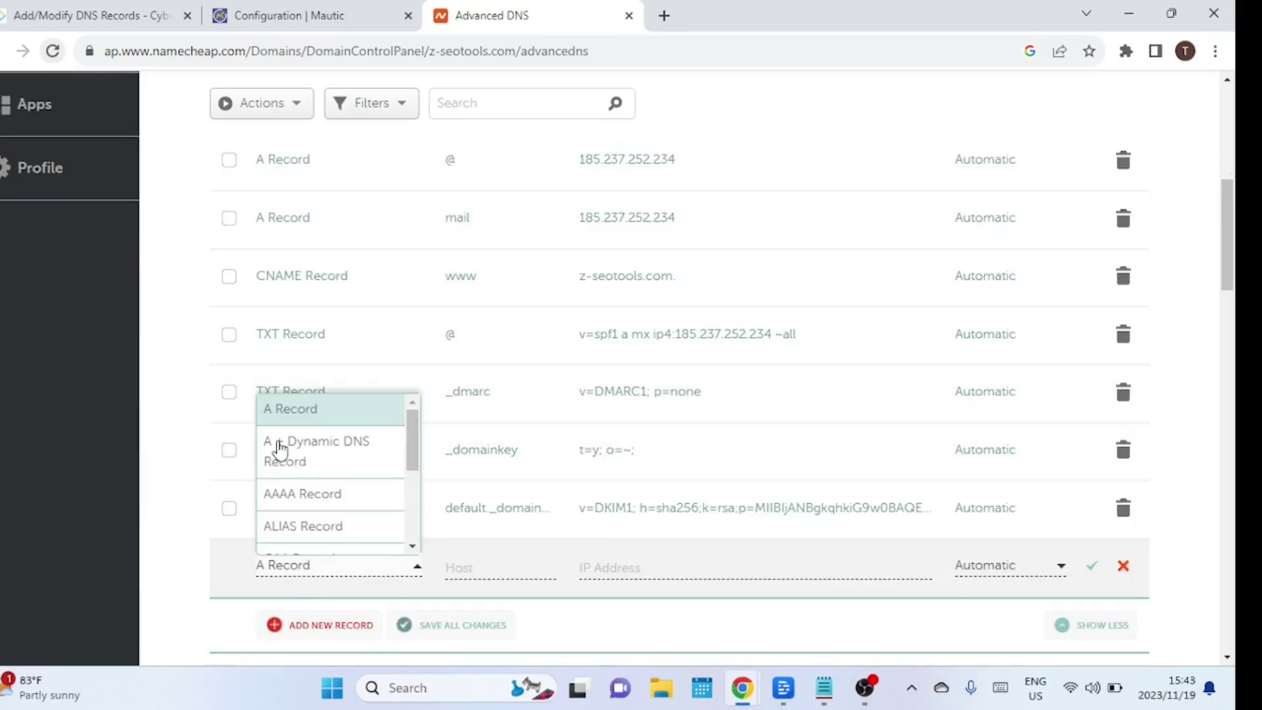
drag(411, 427, 409, 494)
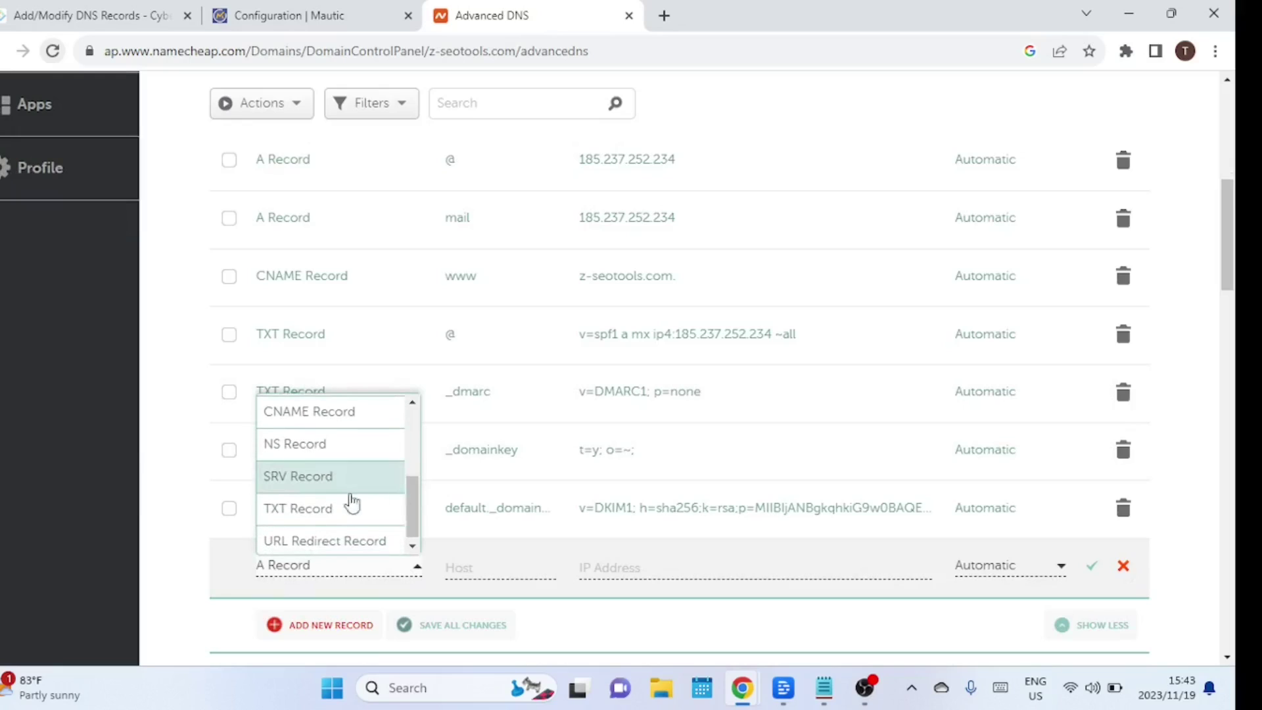
click(334, 512)
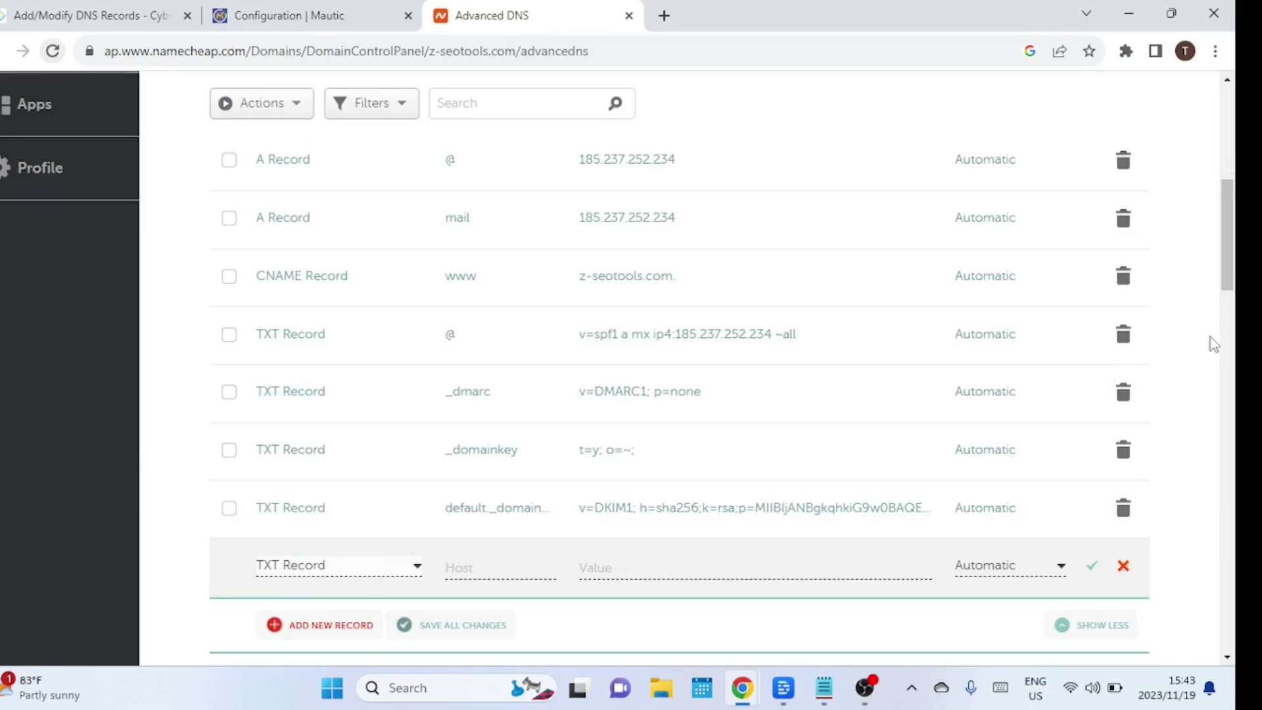
scroll(1236, 255, down, 3)
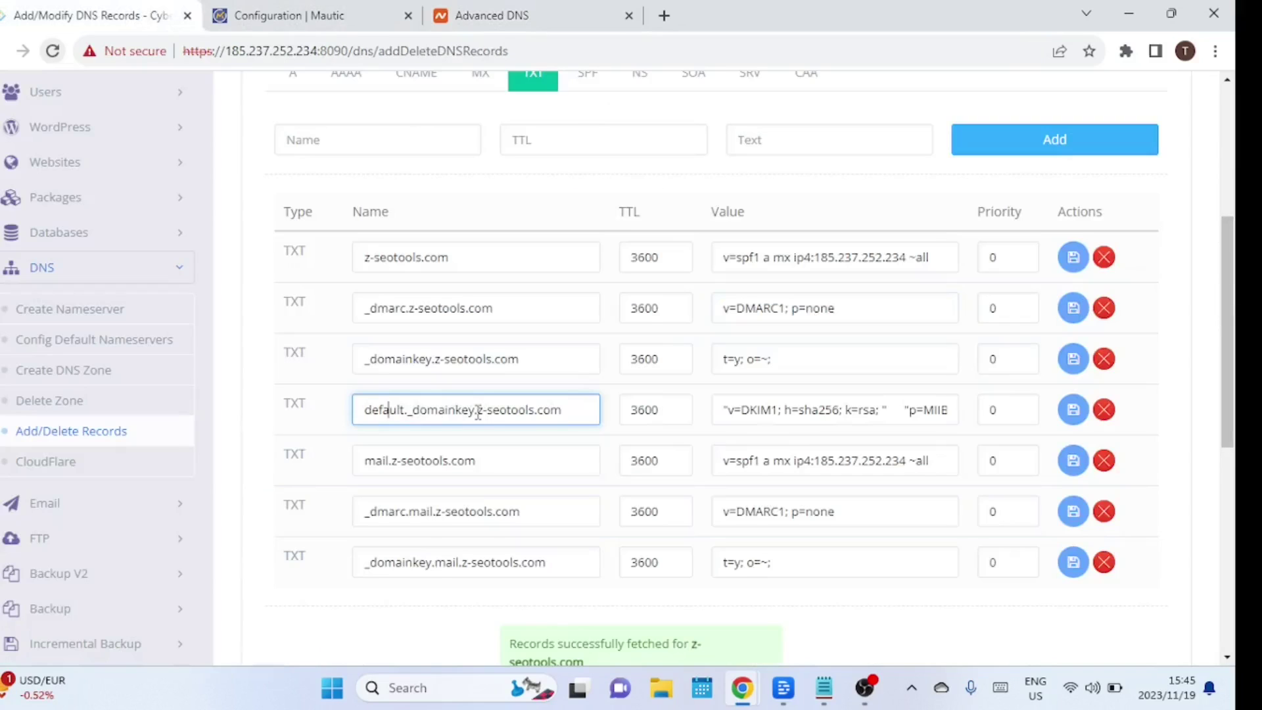
- Select and copy the entire DKIM value of the default._domainkey.z-seotools.com TXT record
click(727, 407)
right_click(738, 416)
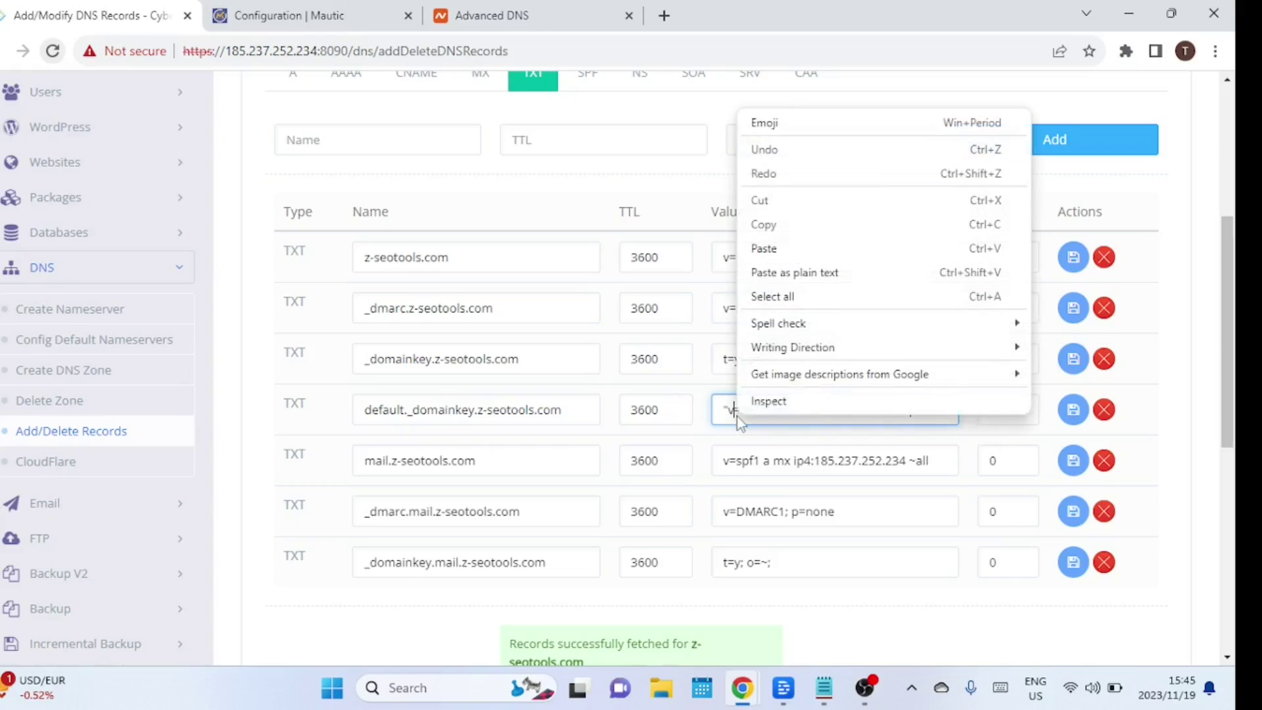
click(772, 293)
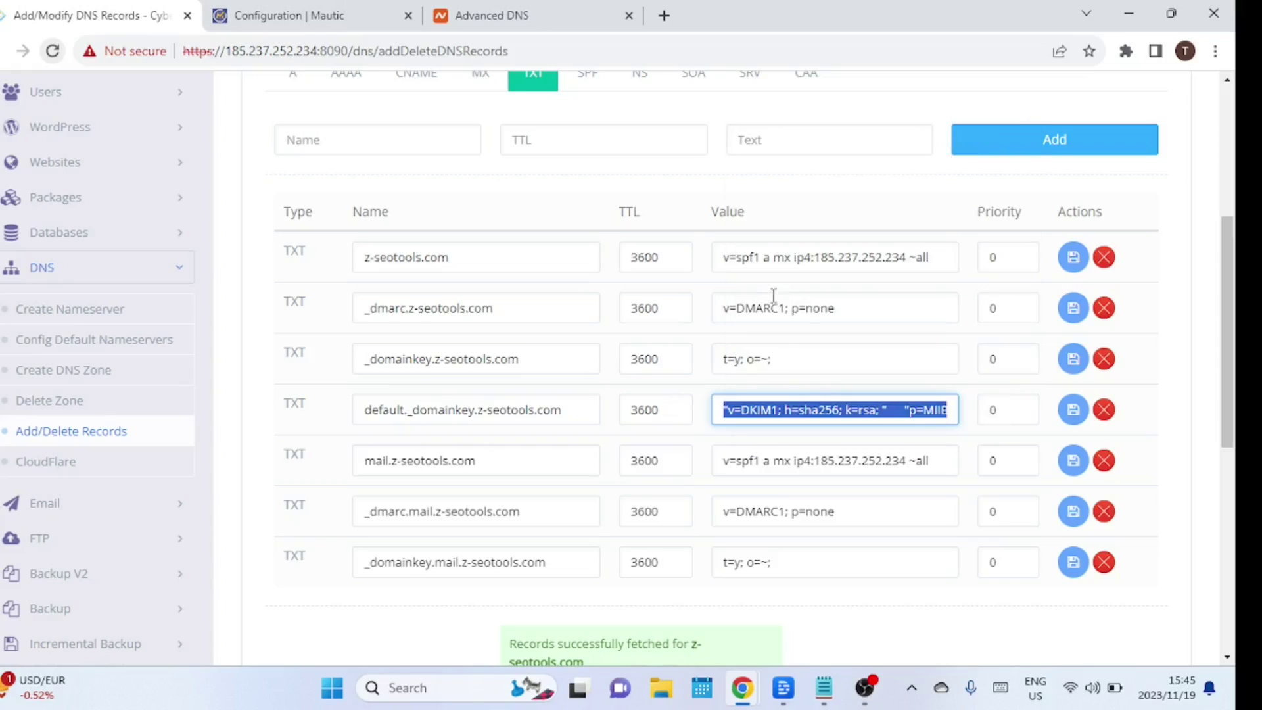
right_click(778, 411)
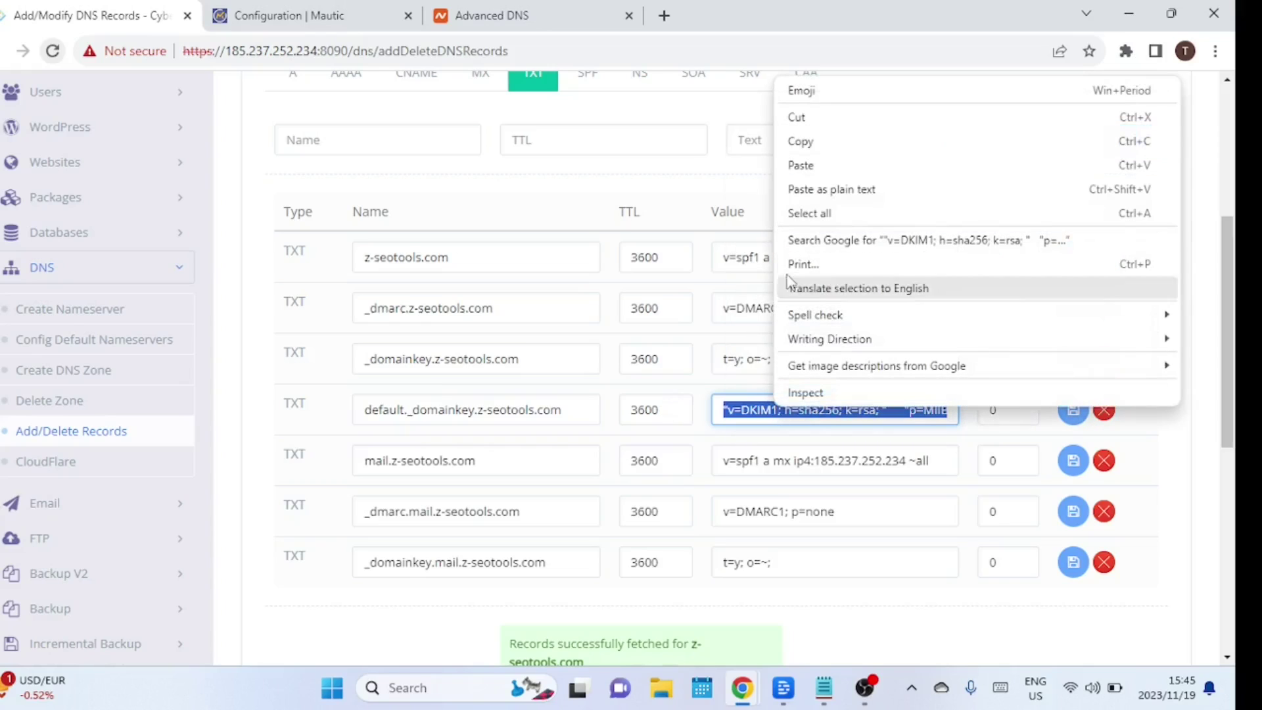
click(800, 140)
click(824, 688)
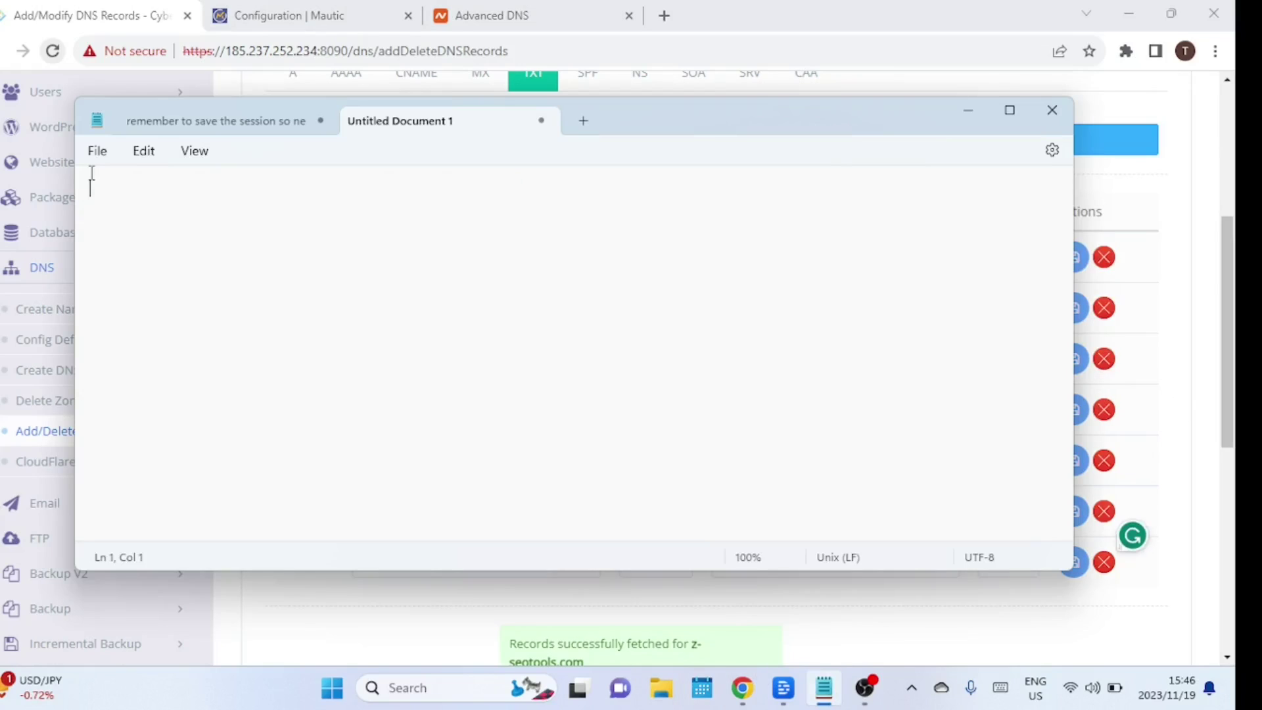
- Paste the DKIM value into Notepad and strip its quotes, extra spaces and line breaks into one line
key(ctrl+v)
click(97, 182)
key(BackSpace)
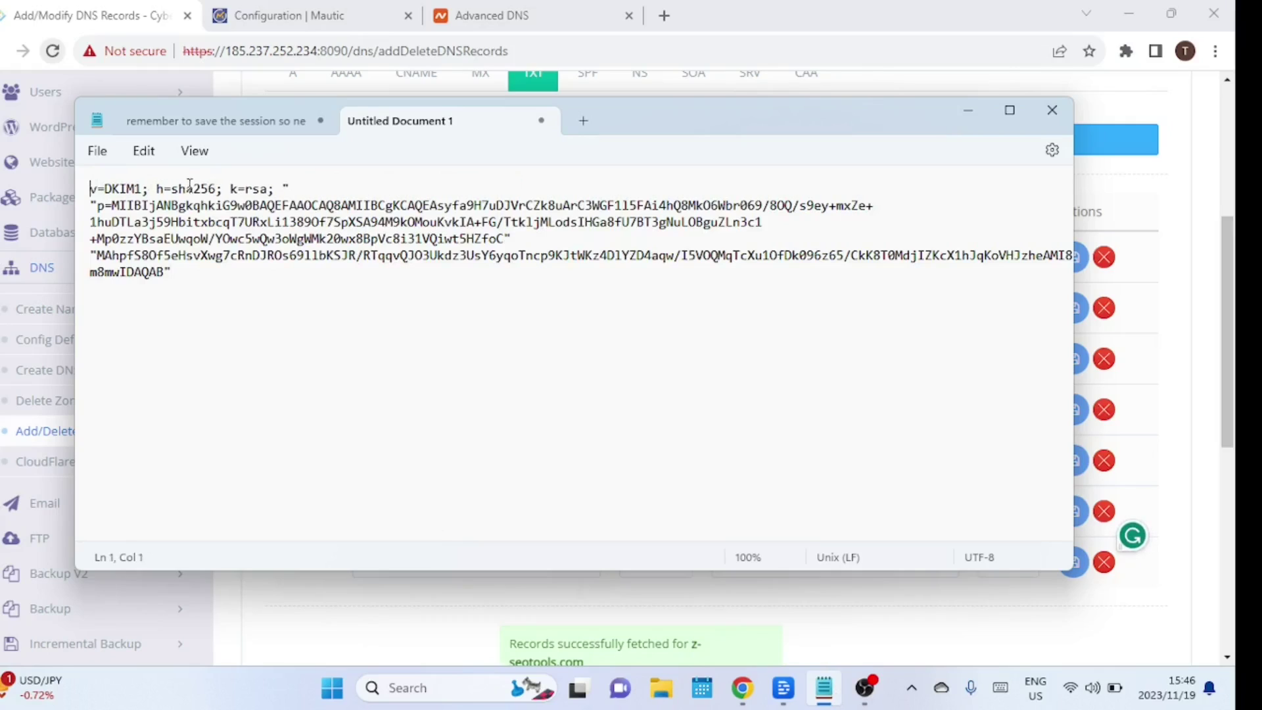
click(313, 183)
key(BackSpace)
key(Delete)
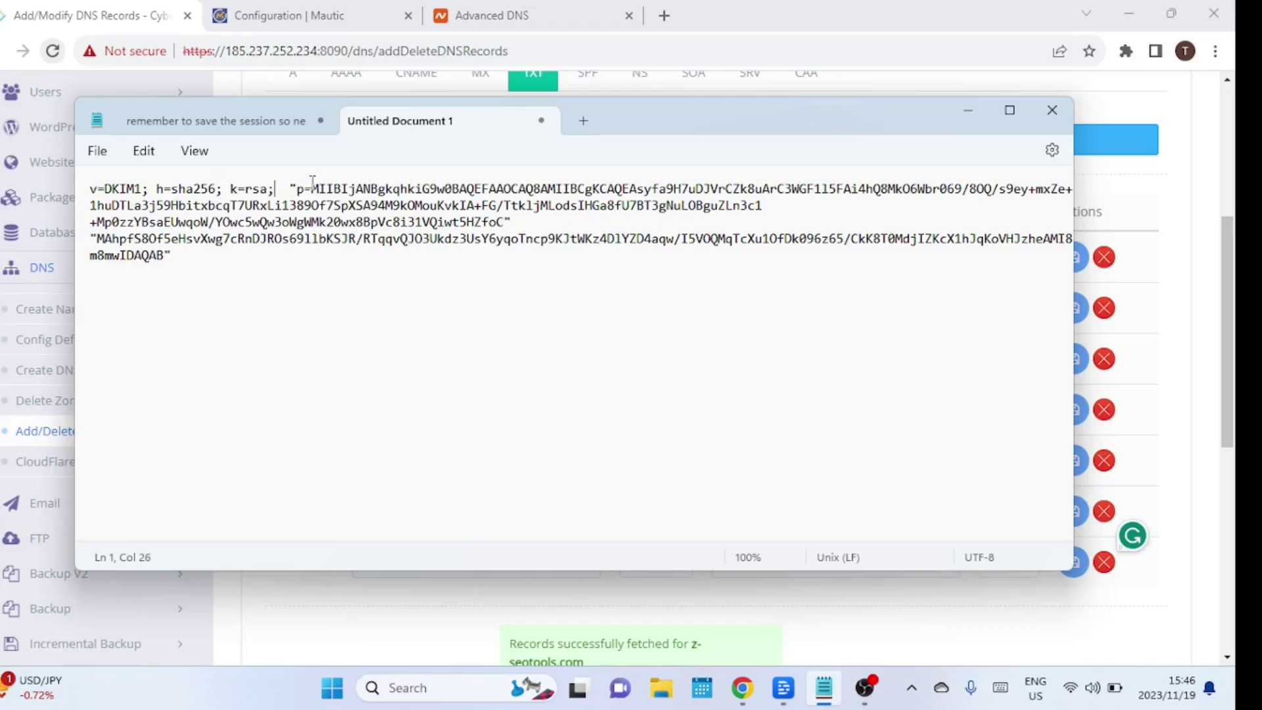
key(Delete)
key(Delete)
key(Delete)
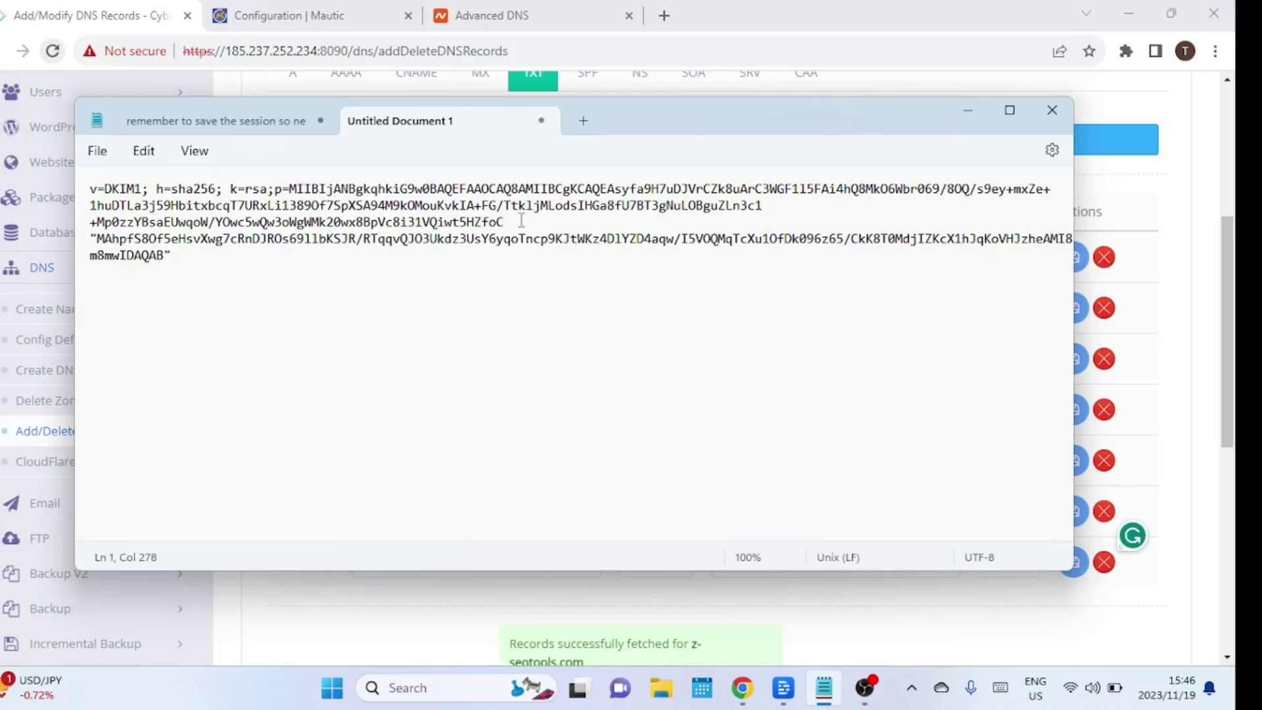
key(Delete)
key(Delete)
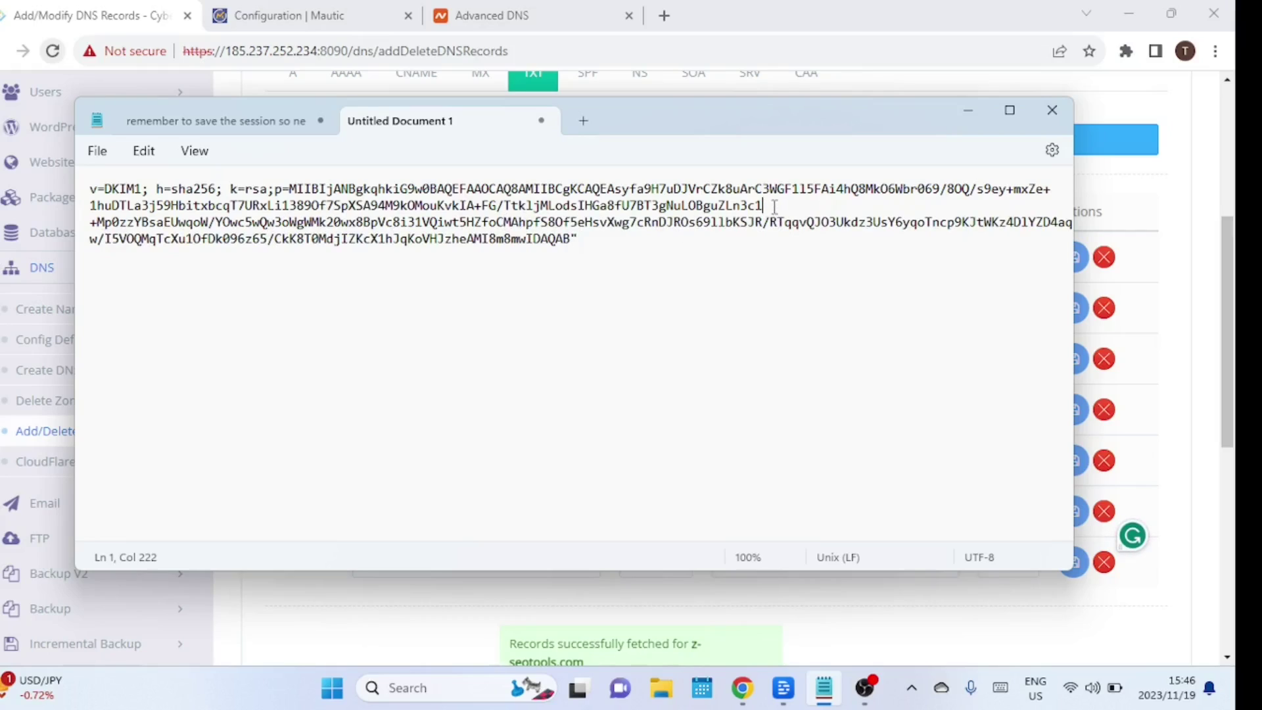
key(Delete)
key(Delete)
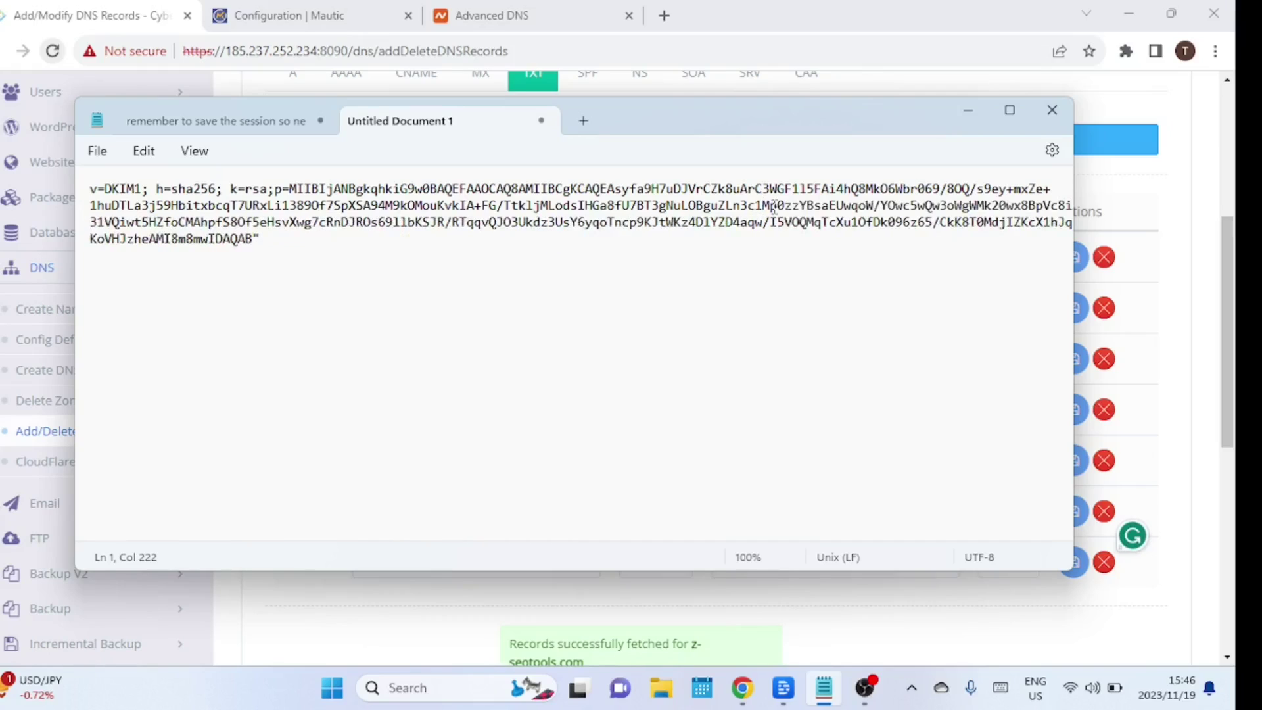
click(305, 247)
key(BackSpace)
click(229, 189)
key(BackSpace)
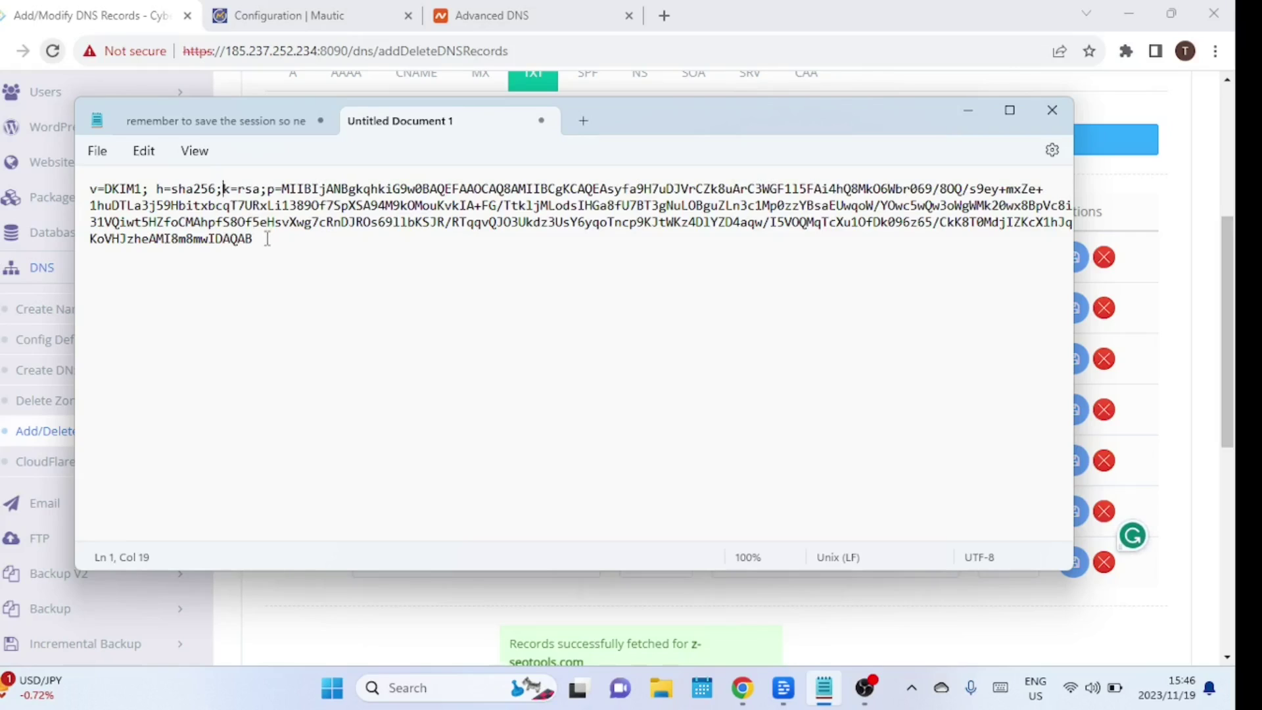
- Copy the cleaned DKIM text into the new Namecheap TXT record's value and save it
key(ctrl+a)
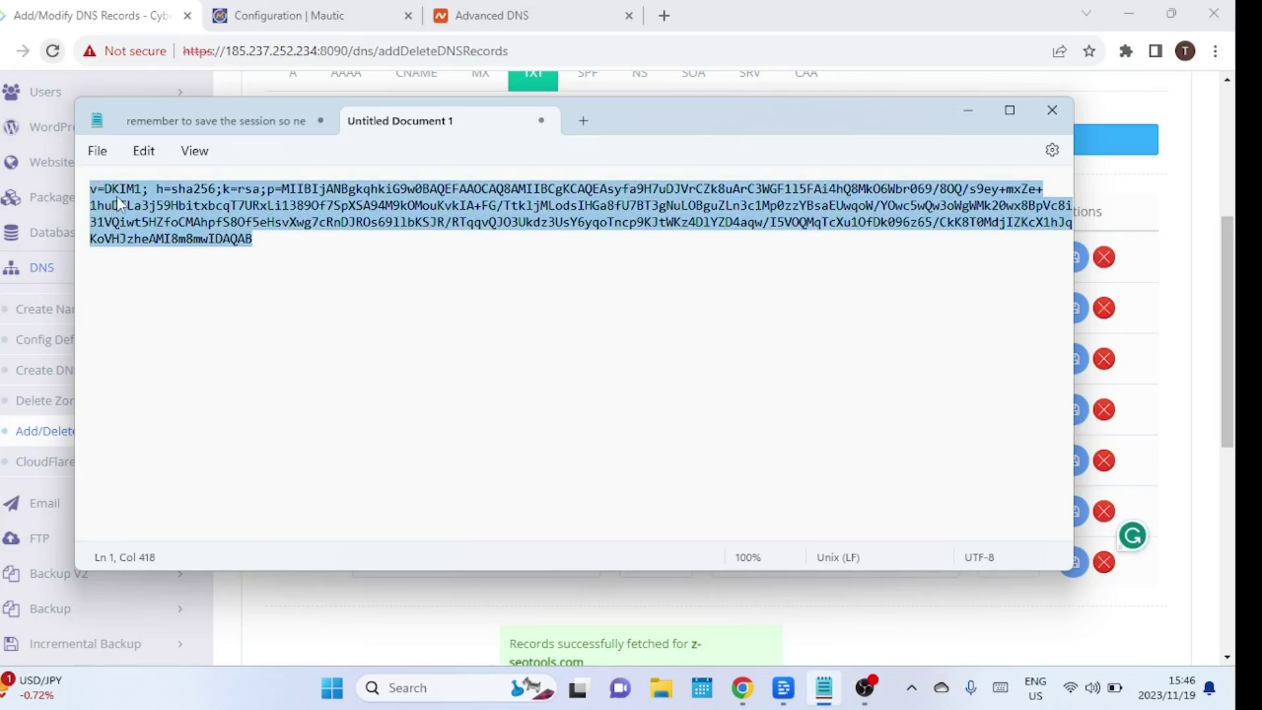
right_click(116, 196)
click(186, 293)
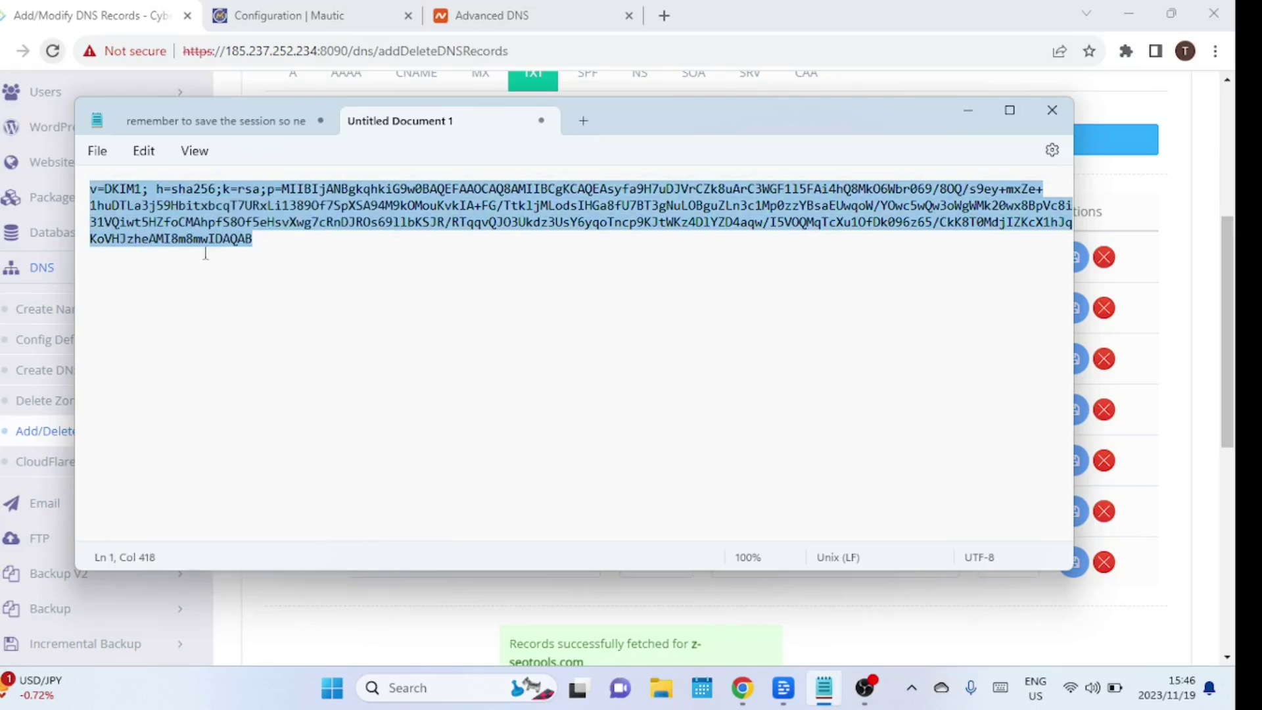
click(483, 17)
click(628, 514)
key(ctrl+v)
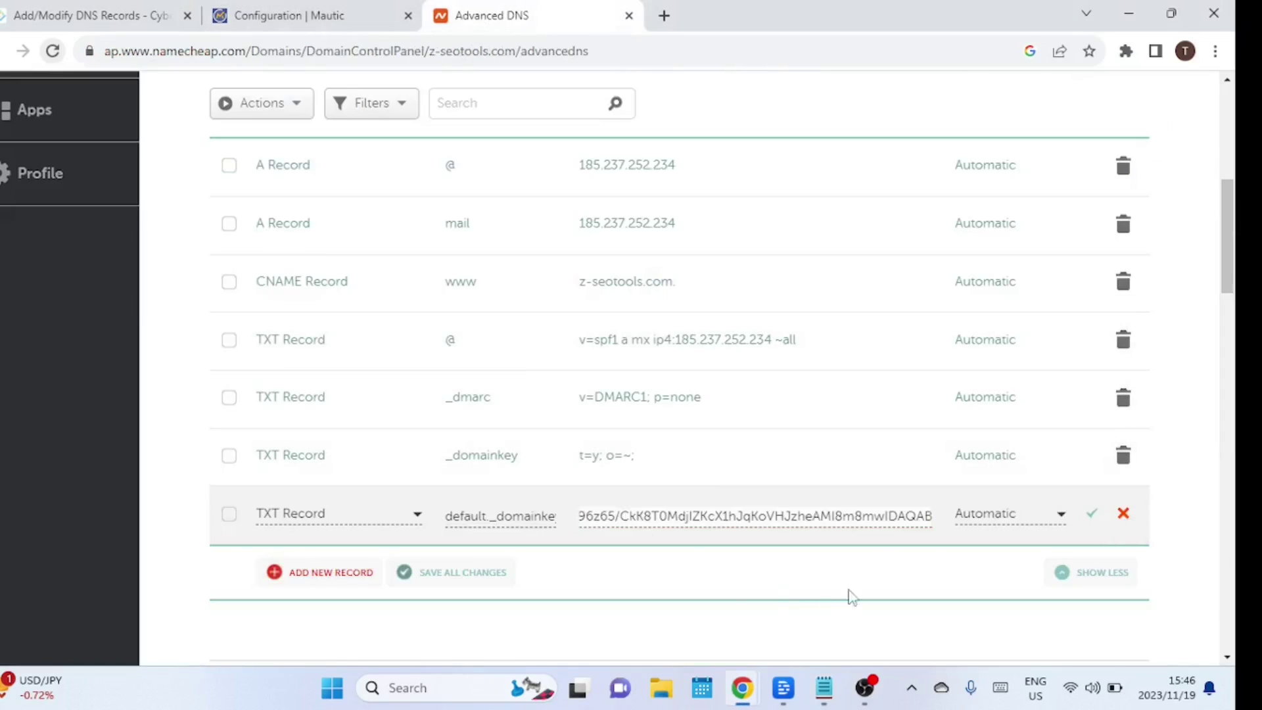
click(1092, 513)
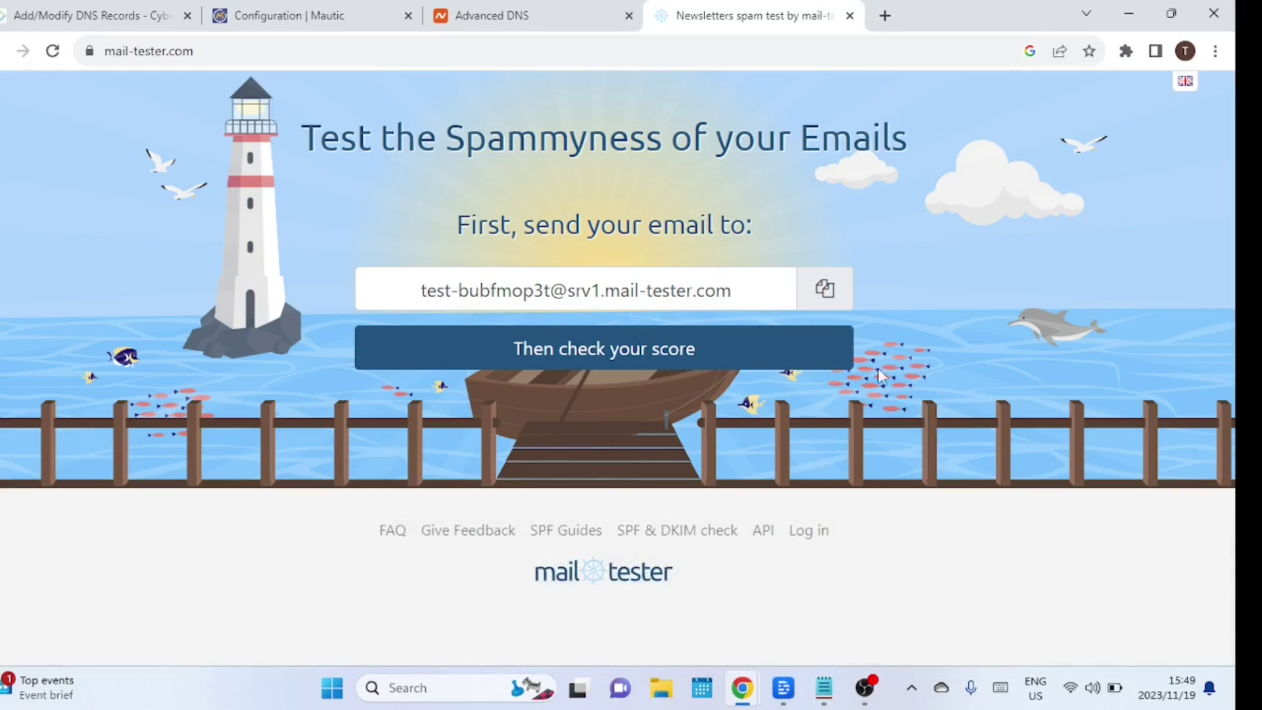
- Copy the mail-tester test address and open CyberPanel's webmail in a new tab
click(823, 300)
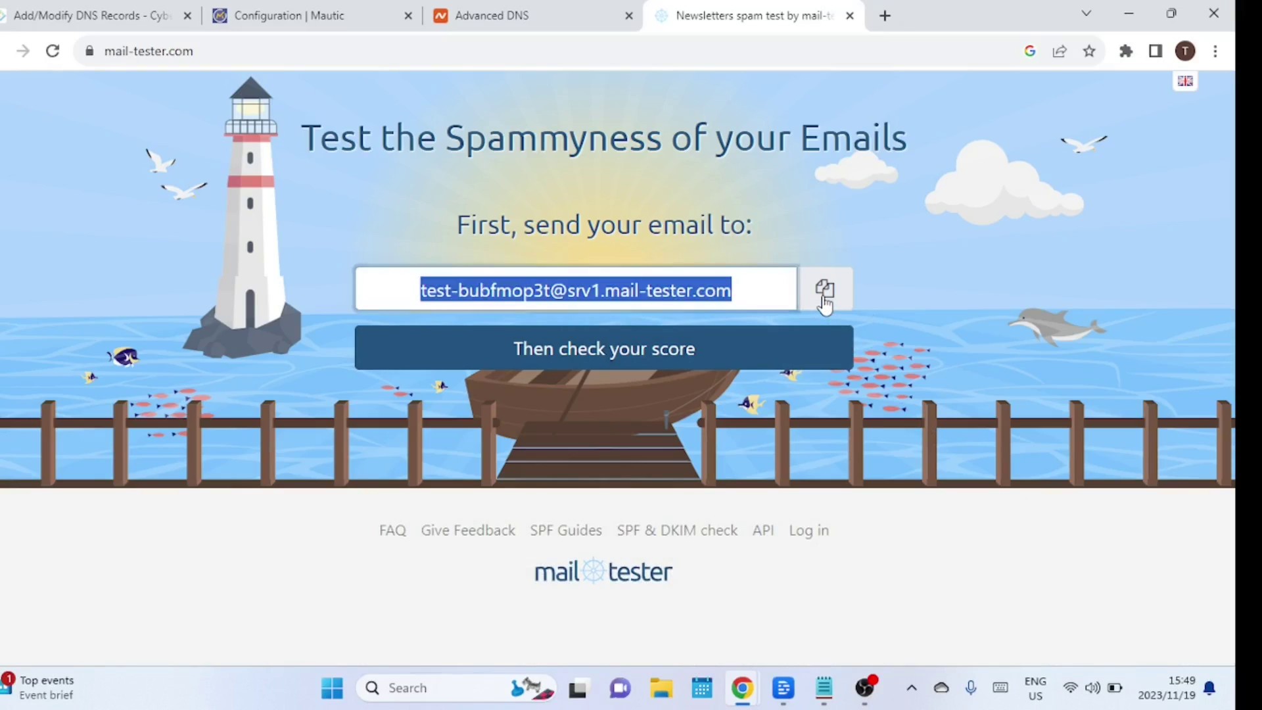
key(ctrl+1)
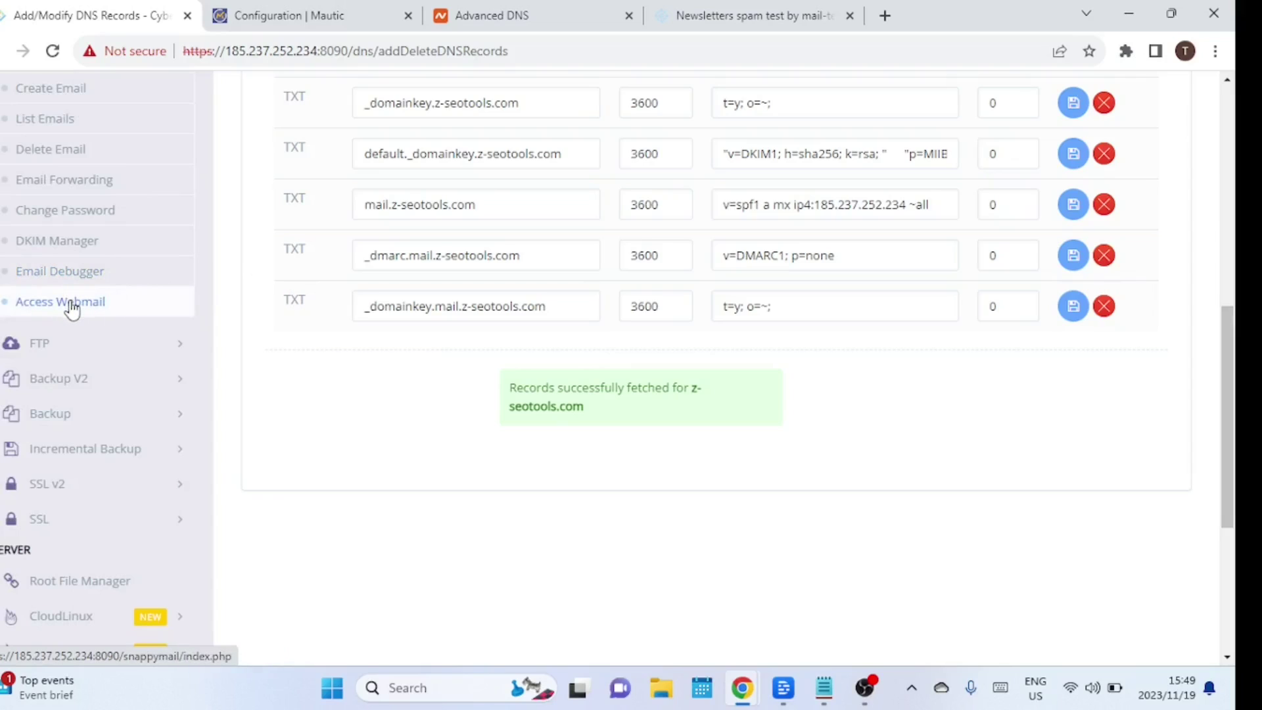
click(72, 304)
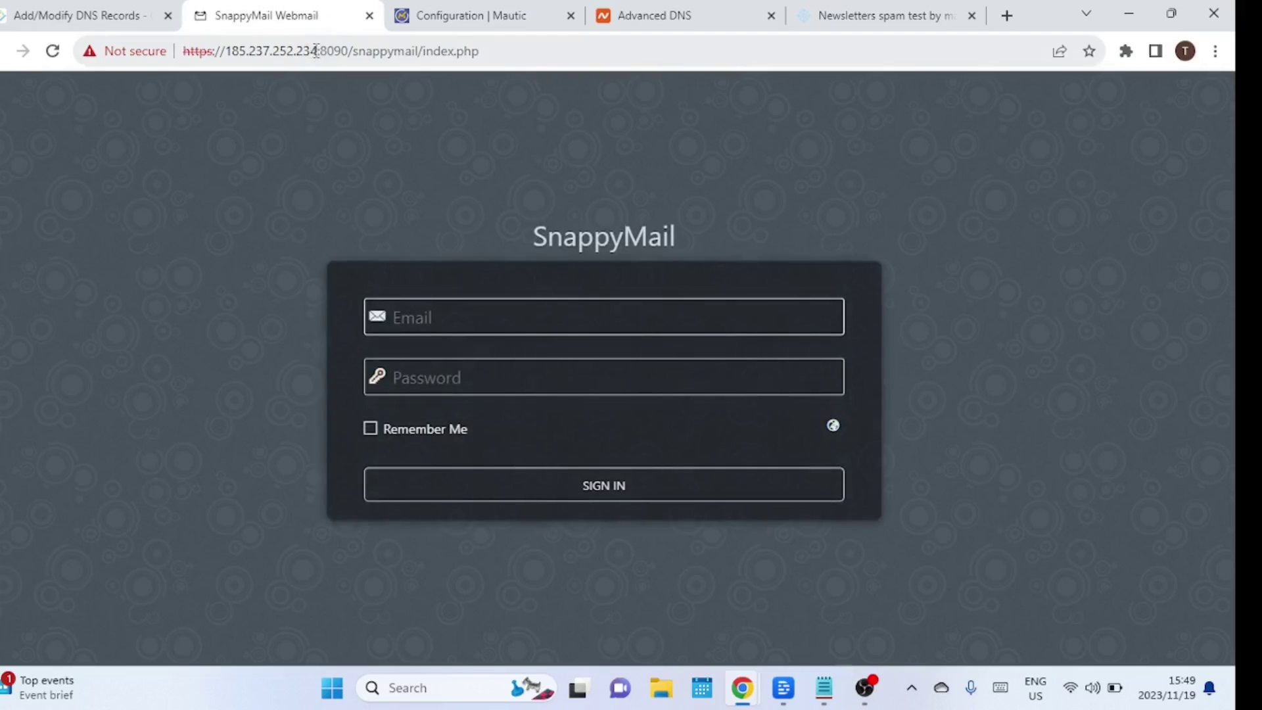
- Replace the IP address in the webmail URL with z-seotools.com and load the page
click(316, 51)
click(314, 50)
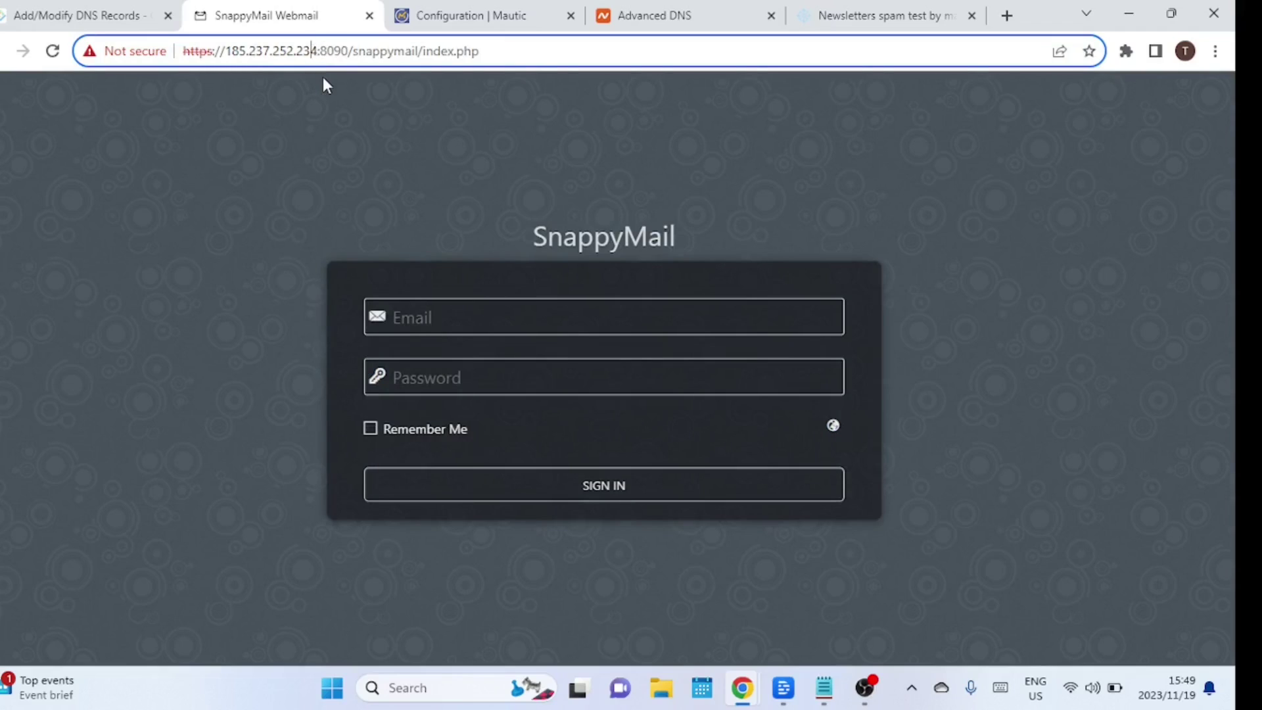
key(BackSpace)
key(BackSpace)
key(BackSpace)
key(BackSpace)
key(BackSpace)
key(BackSpace)
key(BackSpace)
key(BackSpace)
key(BackSpace)
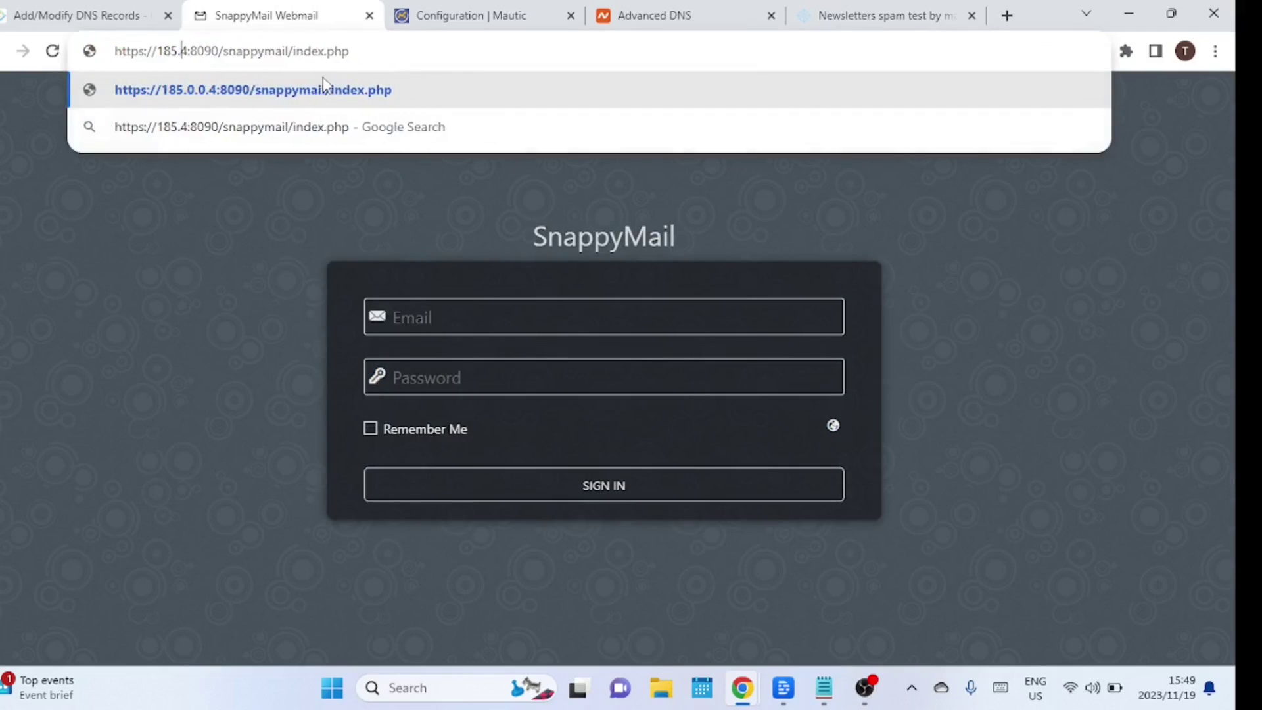
key(BackSpace)
key(BackSpace)
key(BackSpace)
key(BackSpace)
key(BackSpace)
key(Delete)
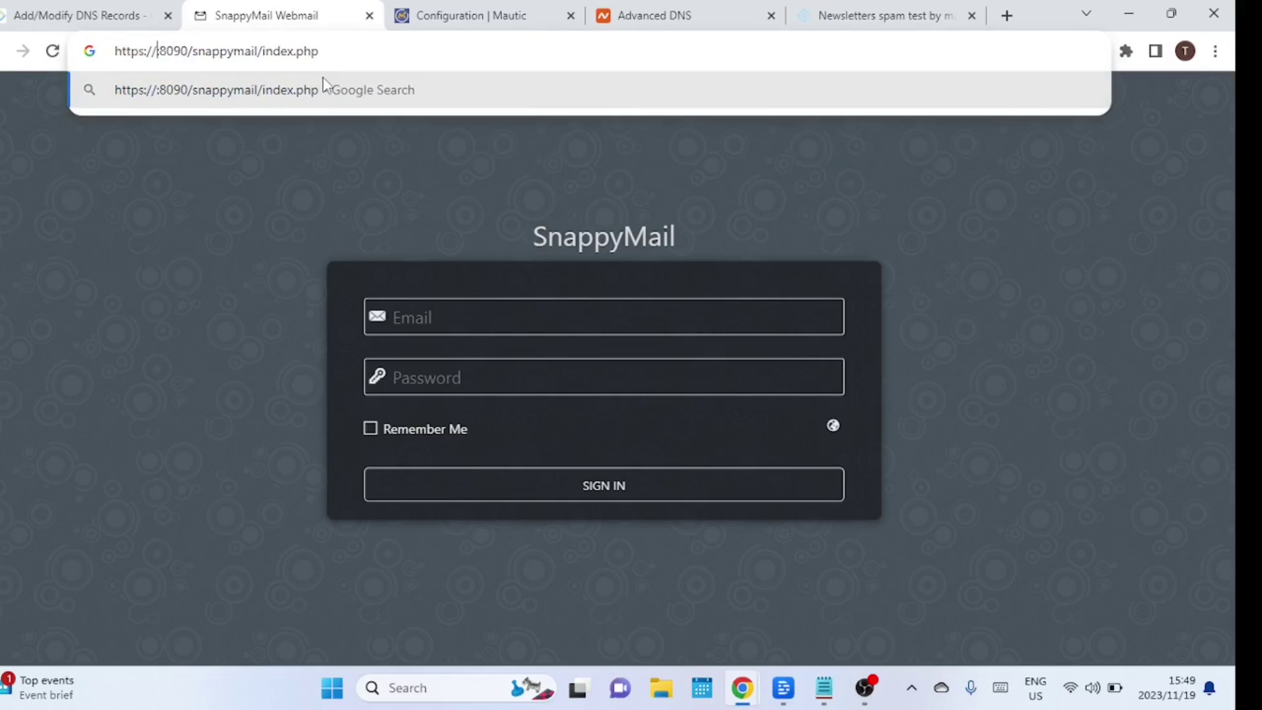
text(z-)
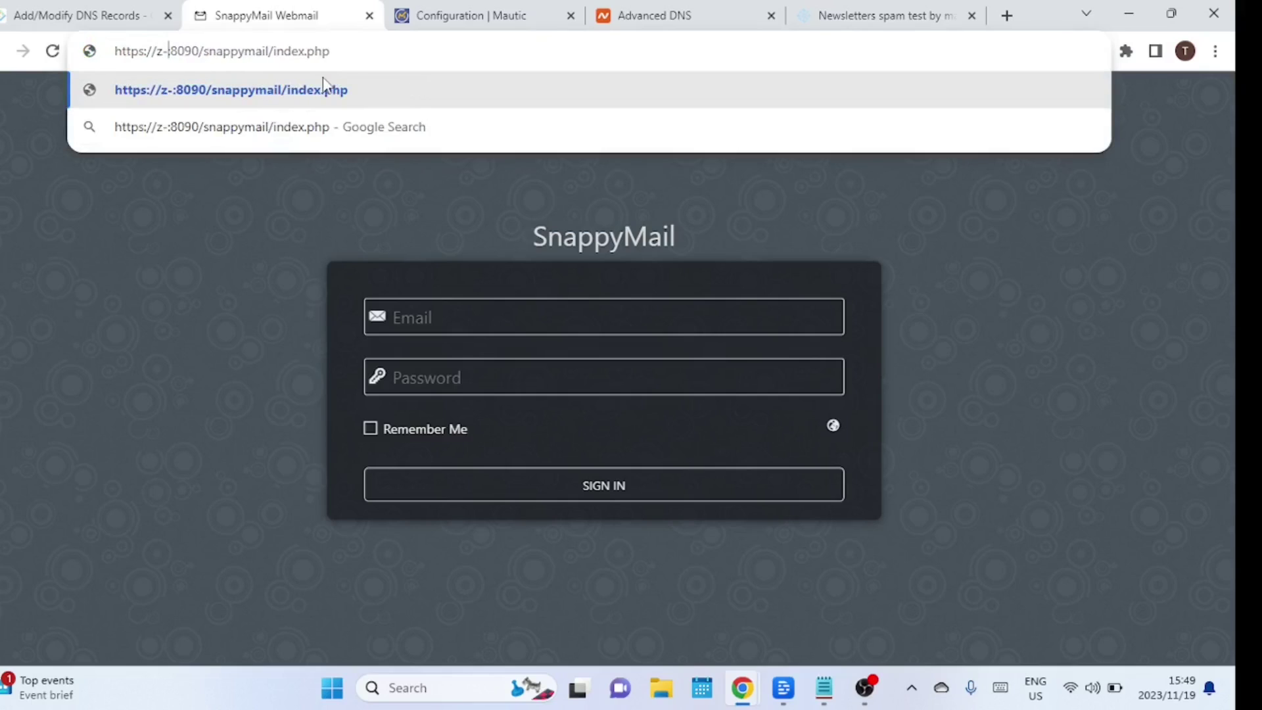
text(seotoo)
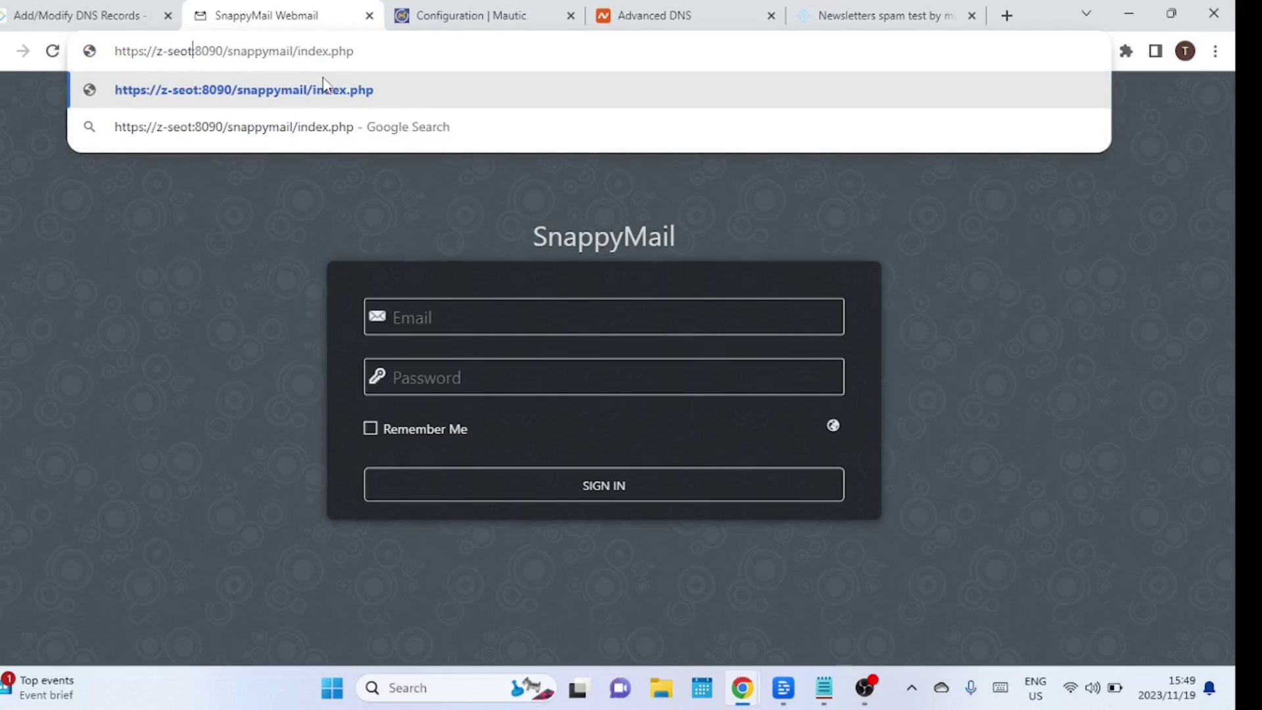
text(ls.c)
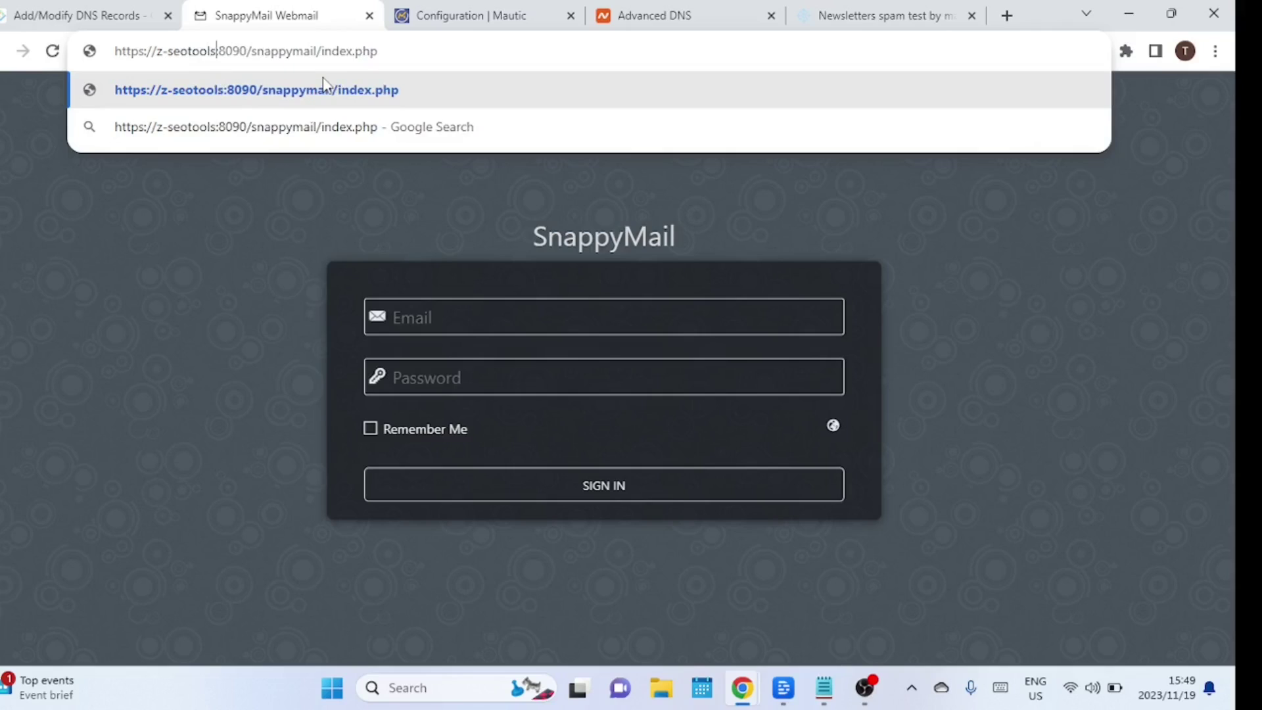
text(om)
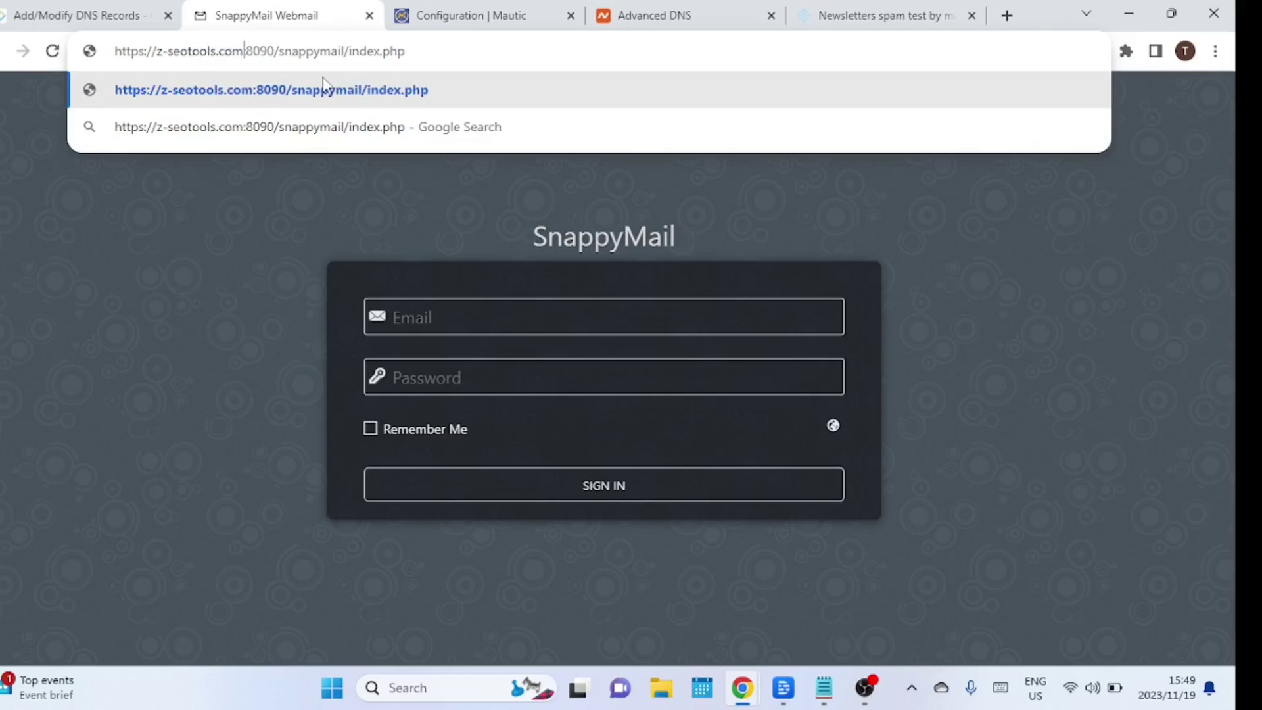
key(Return)
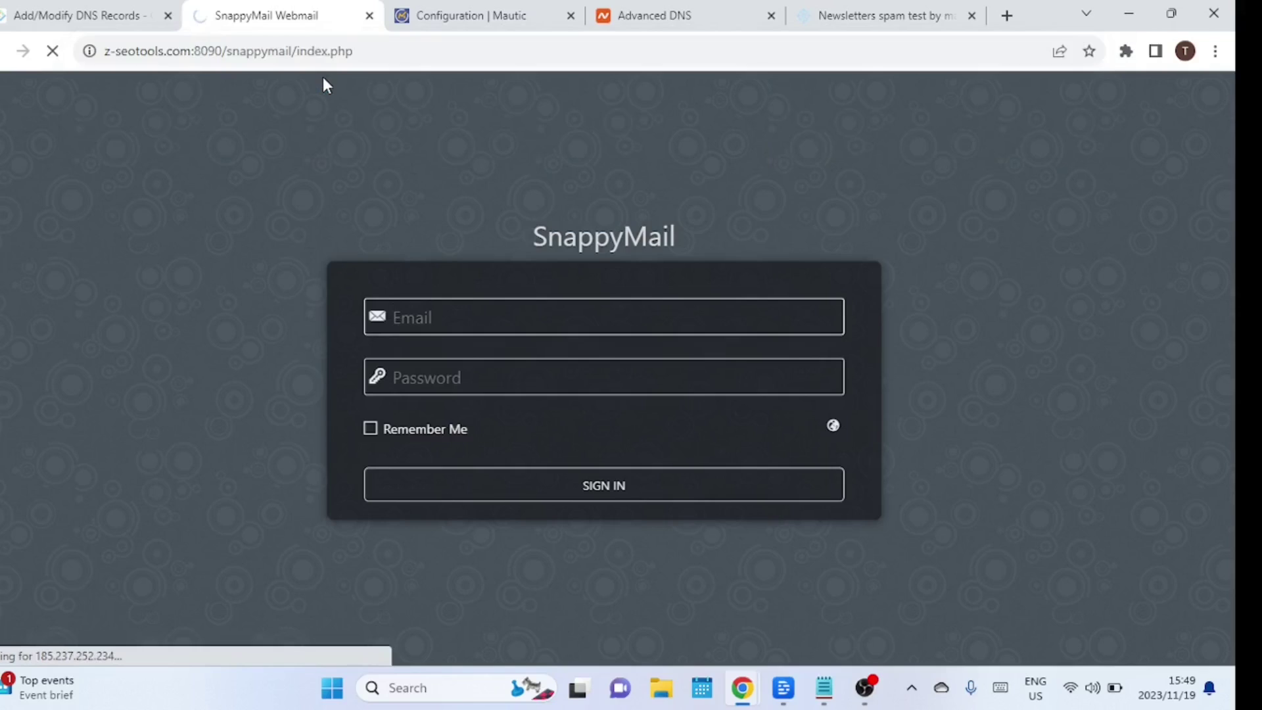
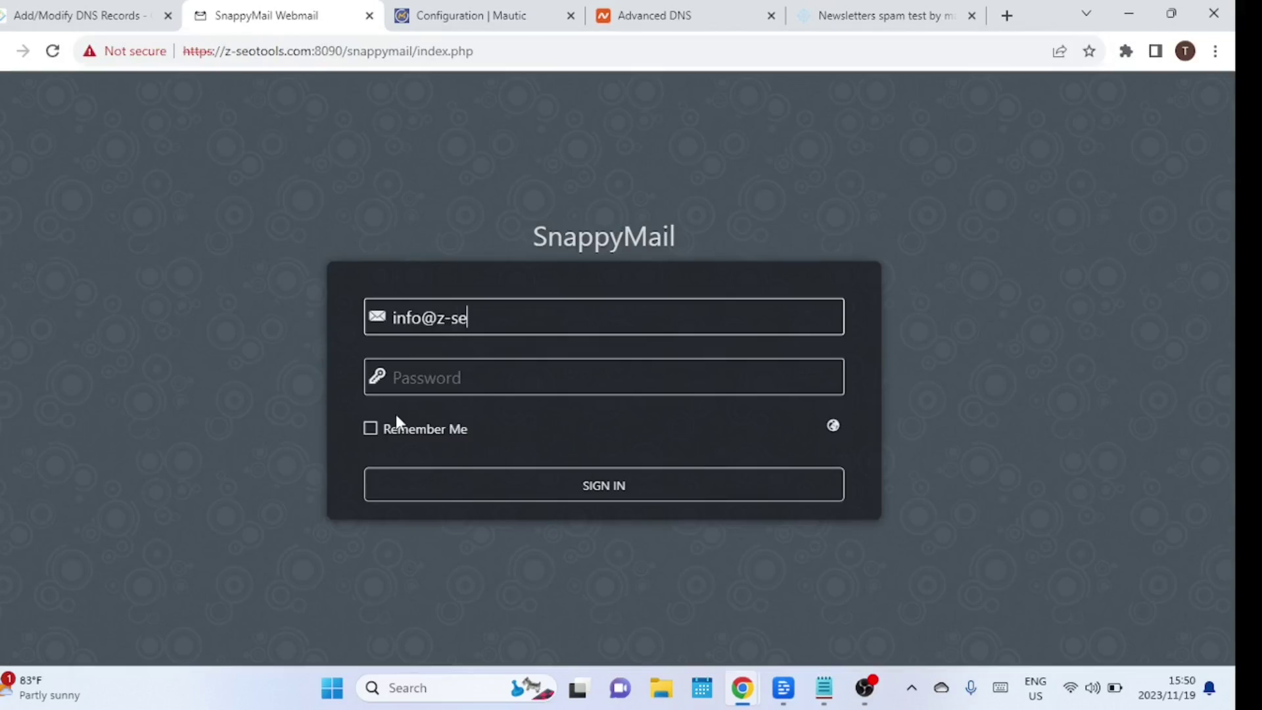
- Enter the site mailbox's e-mail address and password on the SnappyMail login
click(434, 387)
text(******)
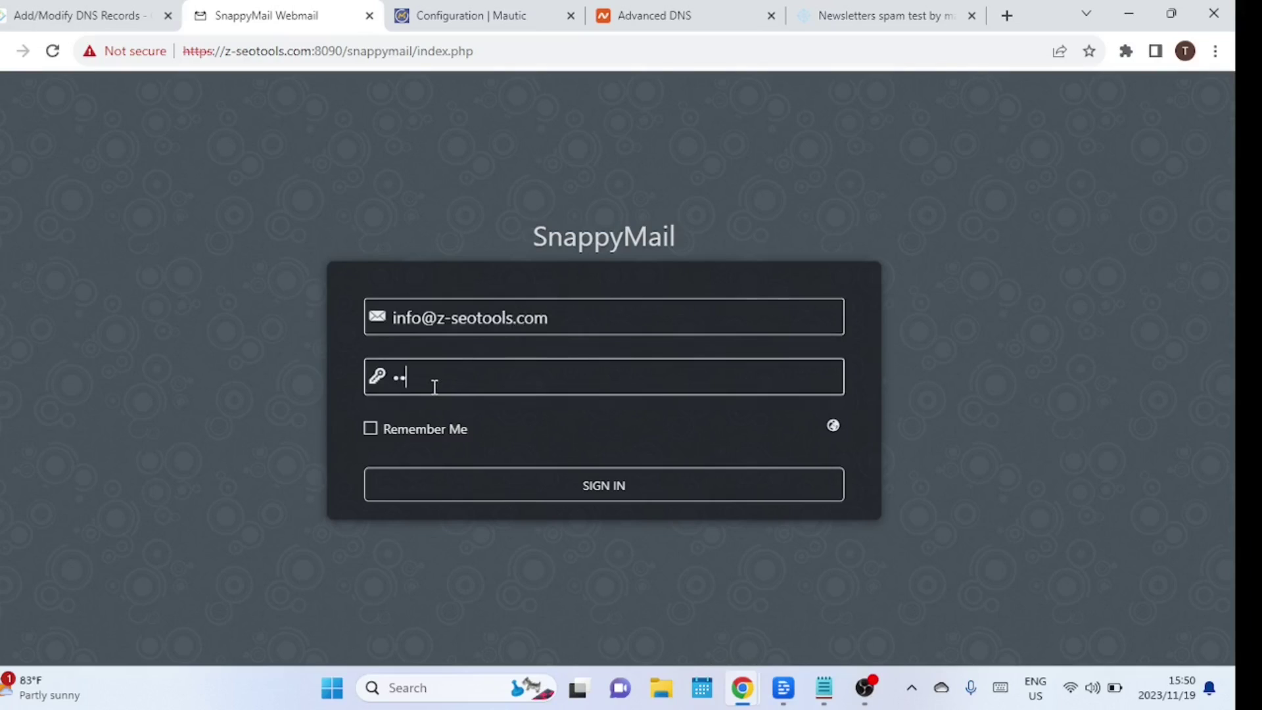
text(*)
- Sign in, send the "Your subscription will renew soon" test email, and go back to mail-tester
click(582, 486)
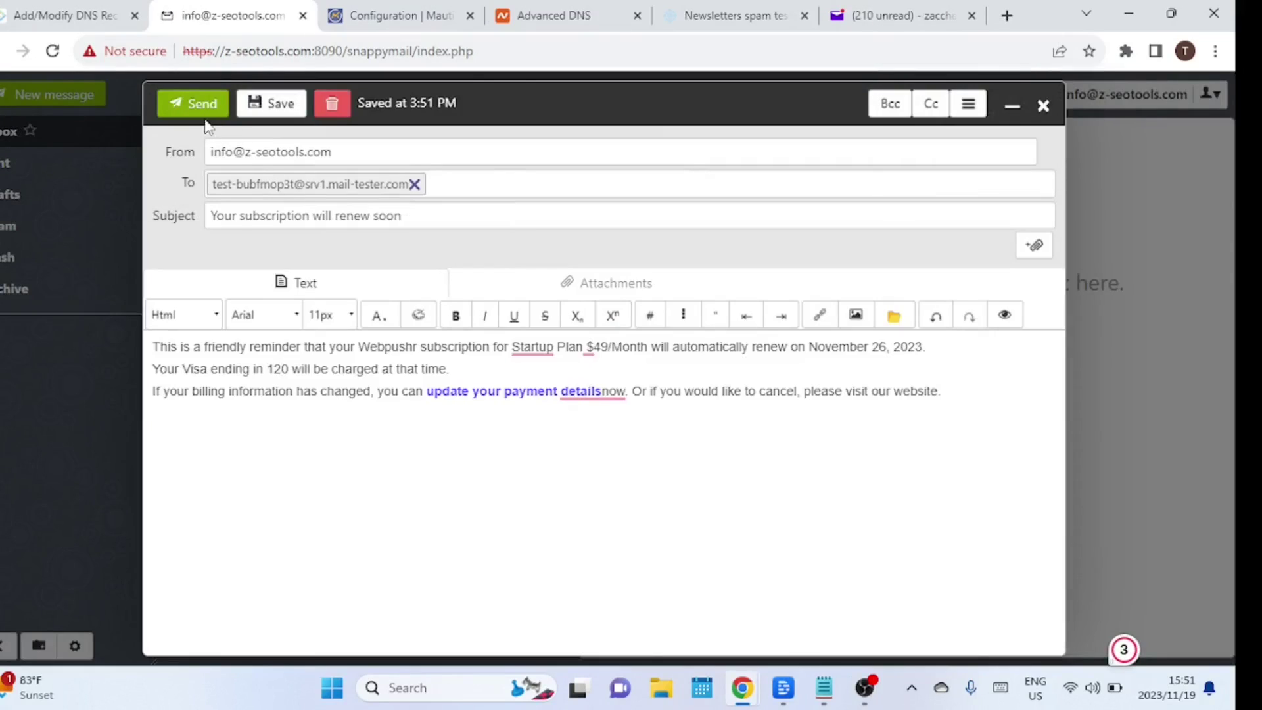
click(189, 111)
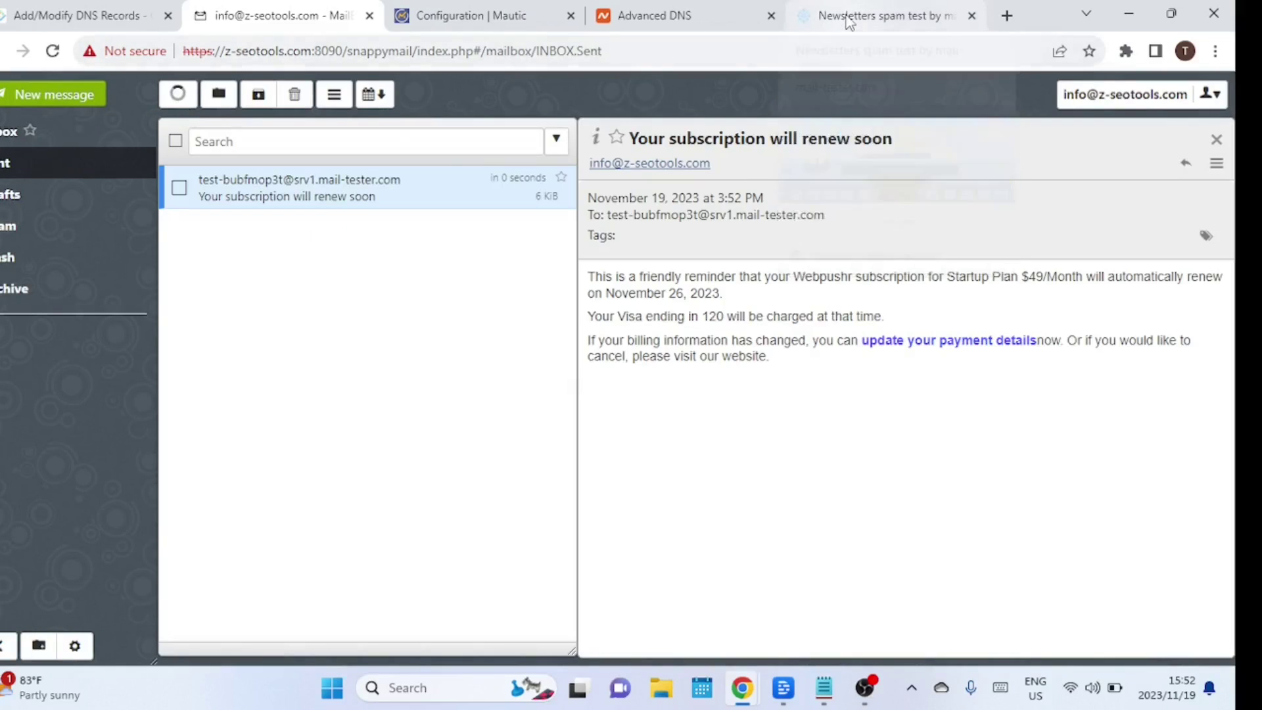
click(849, 22)
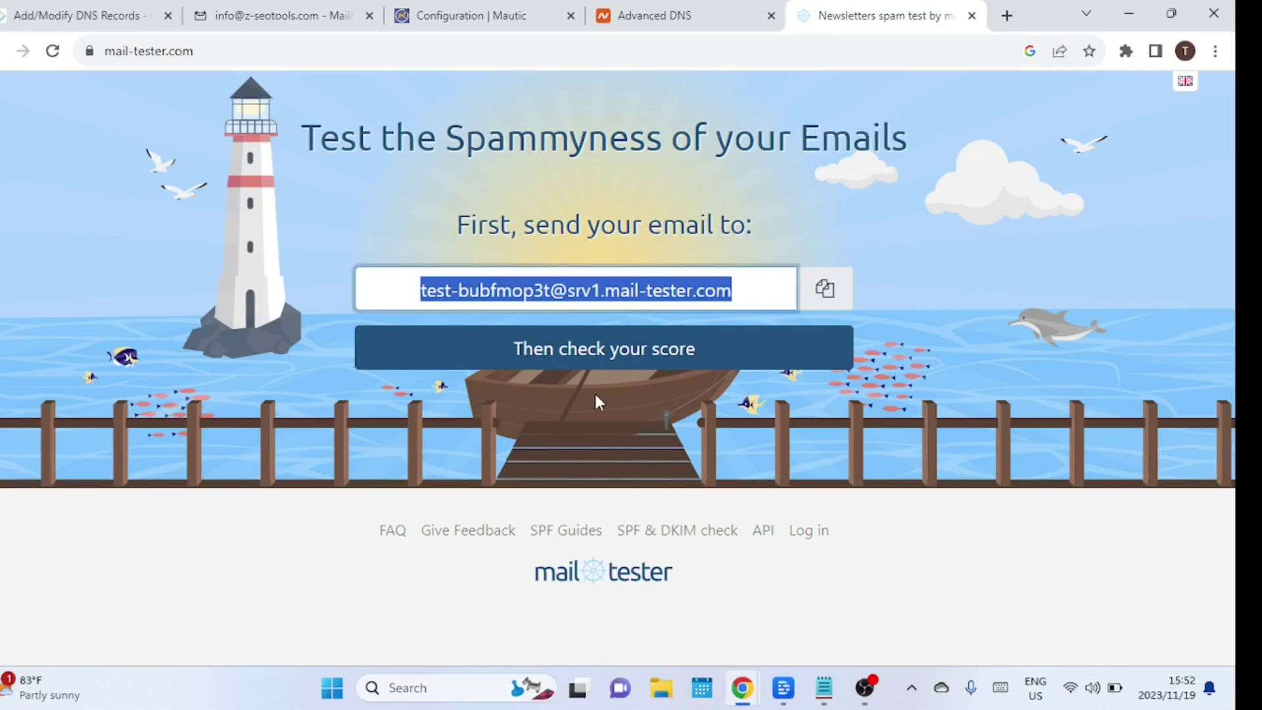
- Load the mail-tester results and review the 10/10 spam score and passing checks
click(594, 357)
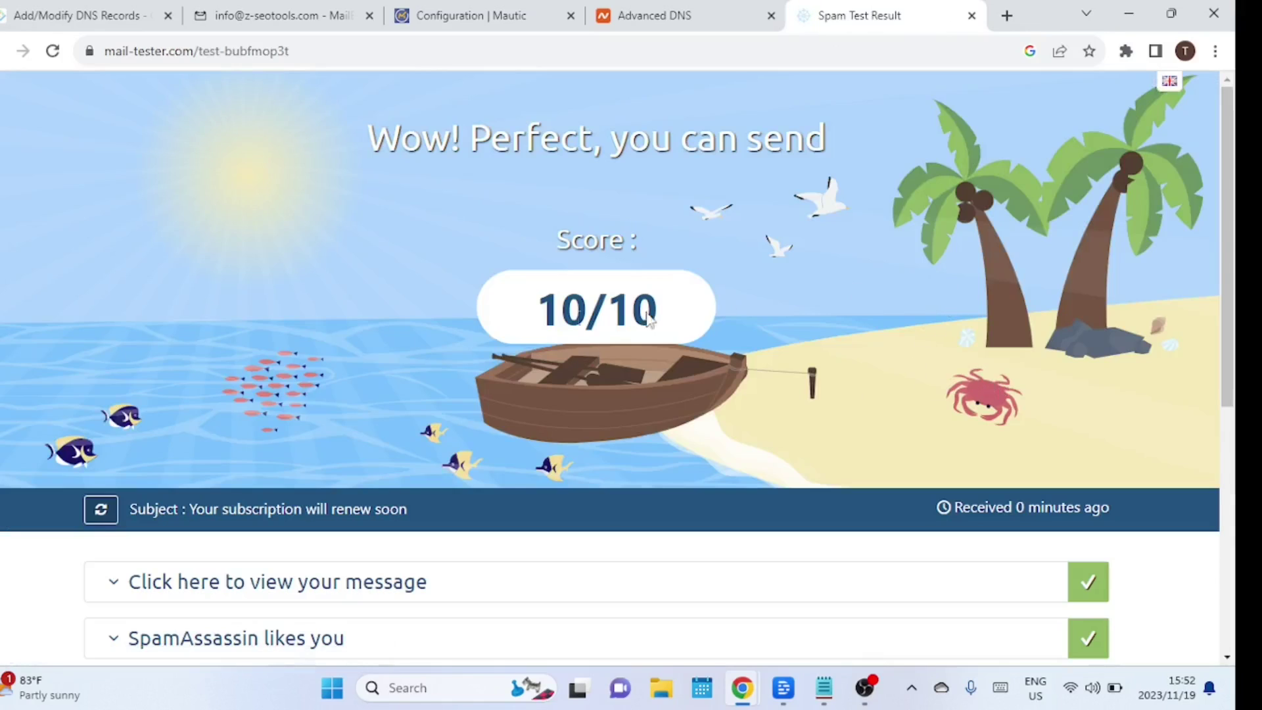
drag(487, 322, 684, 313)
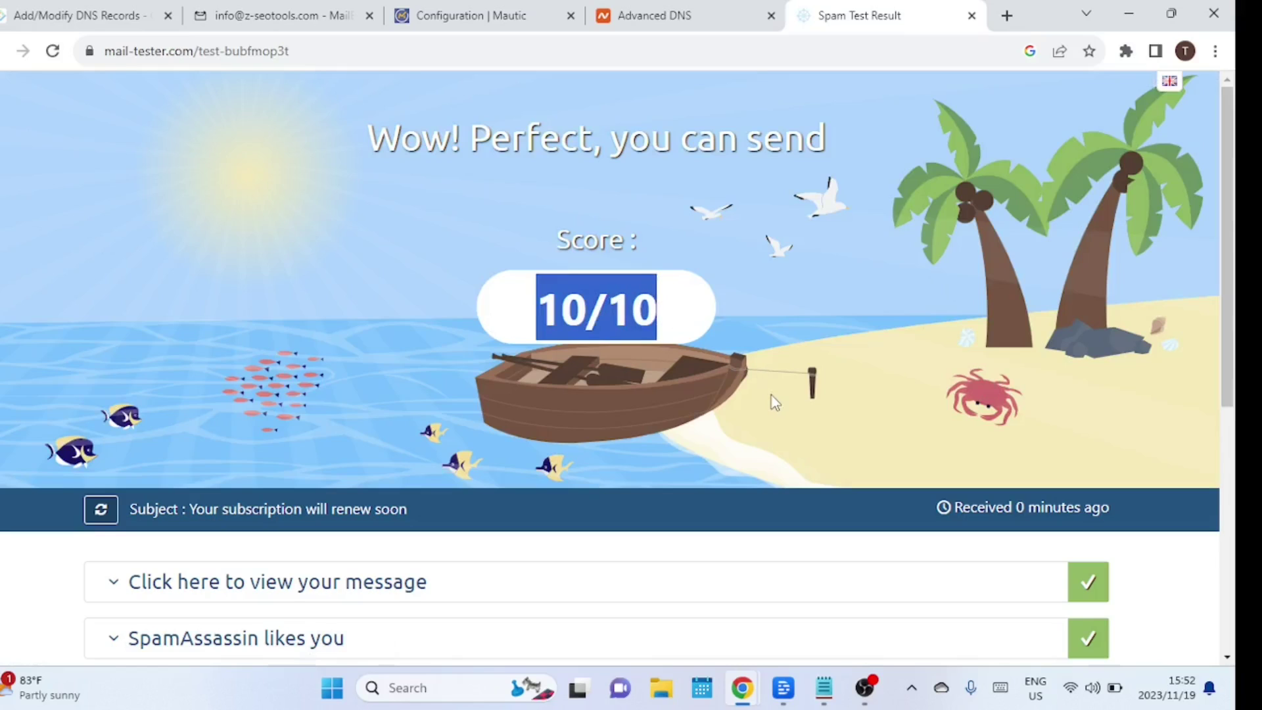
drag(1234, 195, 1237, 340)
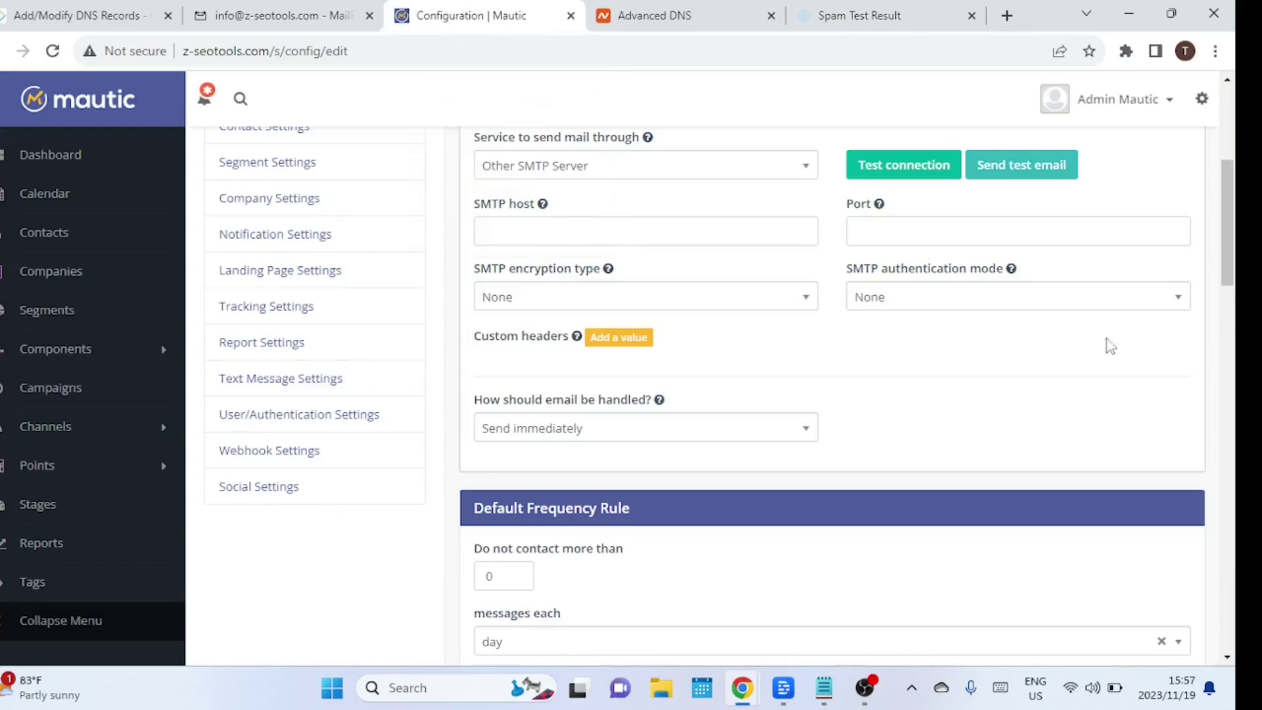
mouse_move(1232, 257)
mouse_down()
mouse_move(1227, 204)
mouse_move(1226, 240)
mouse_up()
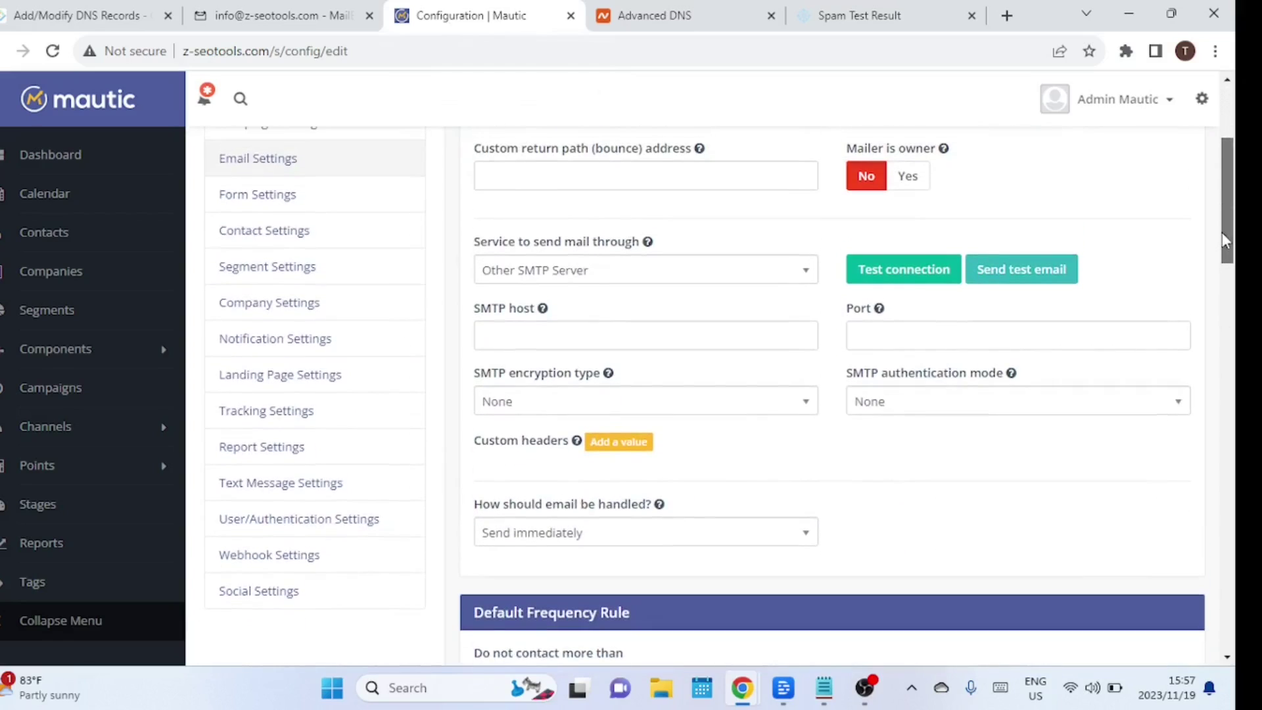
- Set SMTP host mail.z-seotools.com, port 587, TLS encryption and Login authentication
click(600, 328)
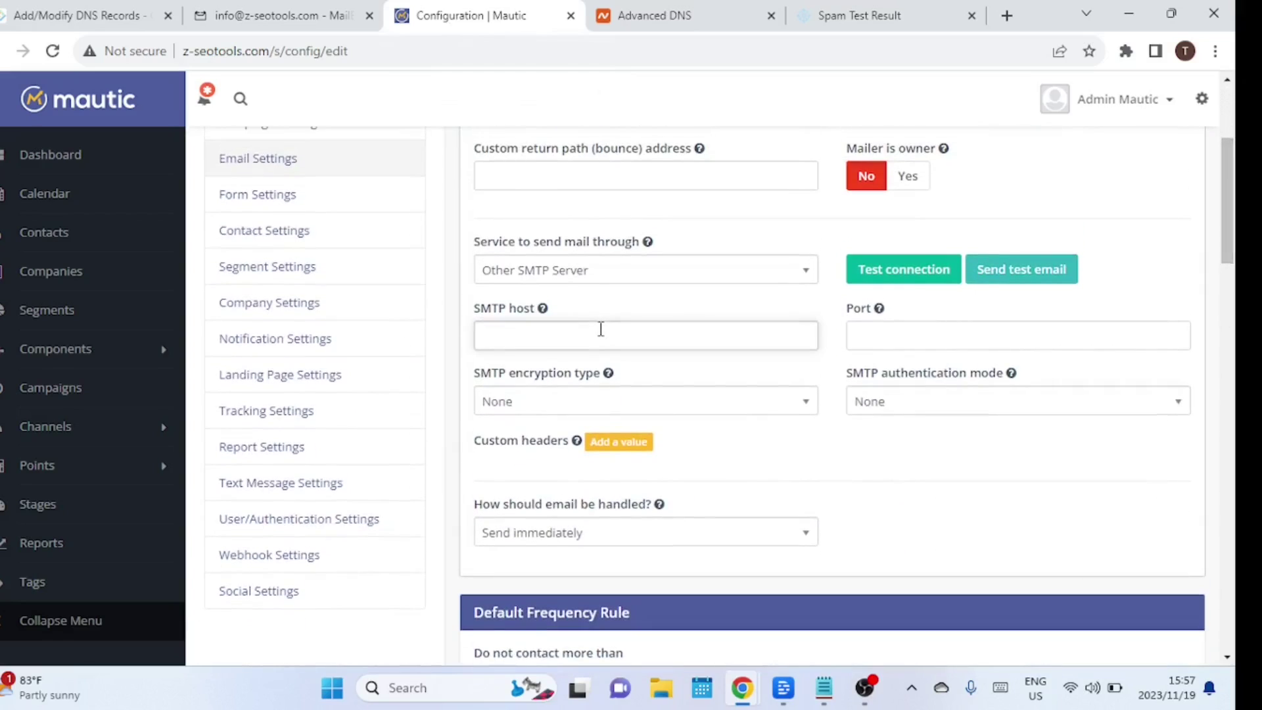
text(mail.z-seotools.com)
click(918, 335)
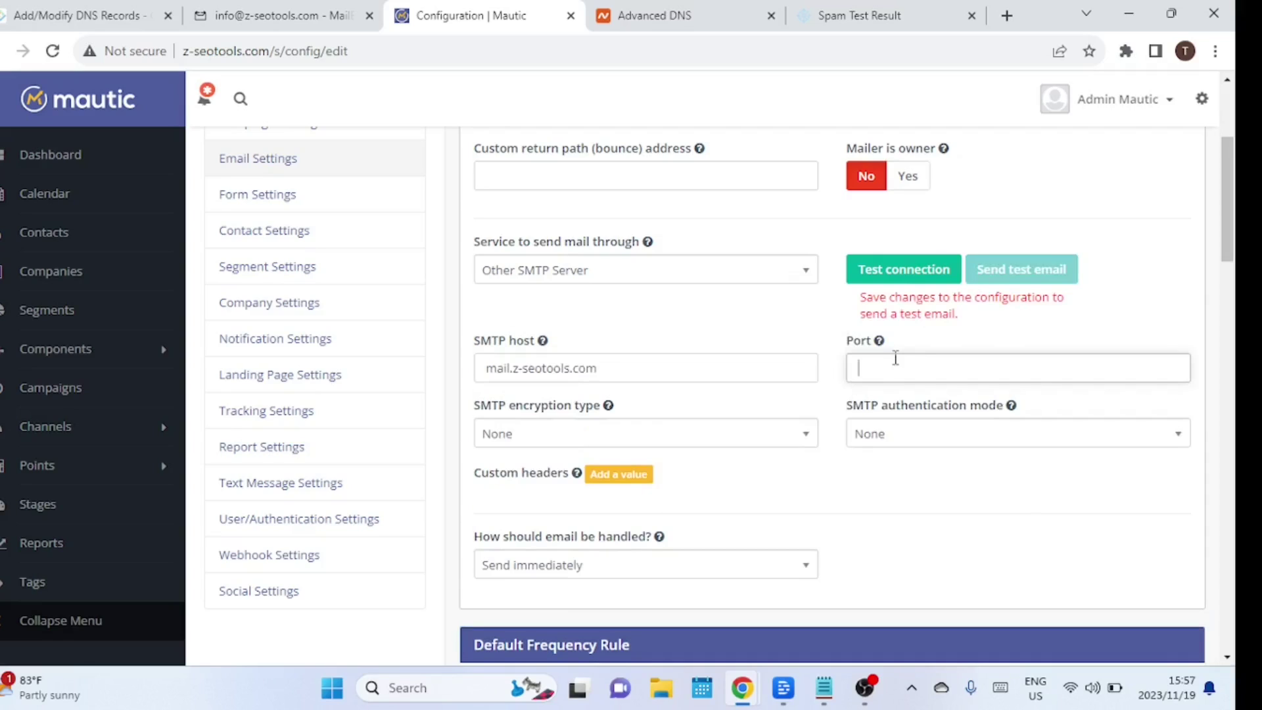
text(587)
click(784, 442)
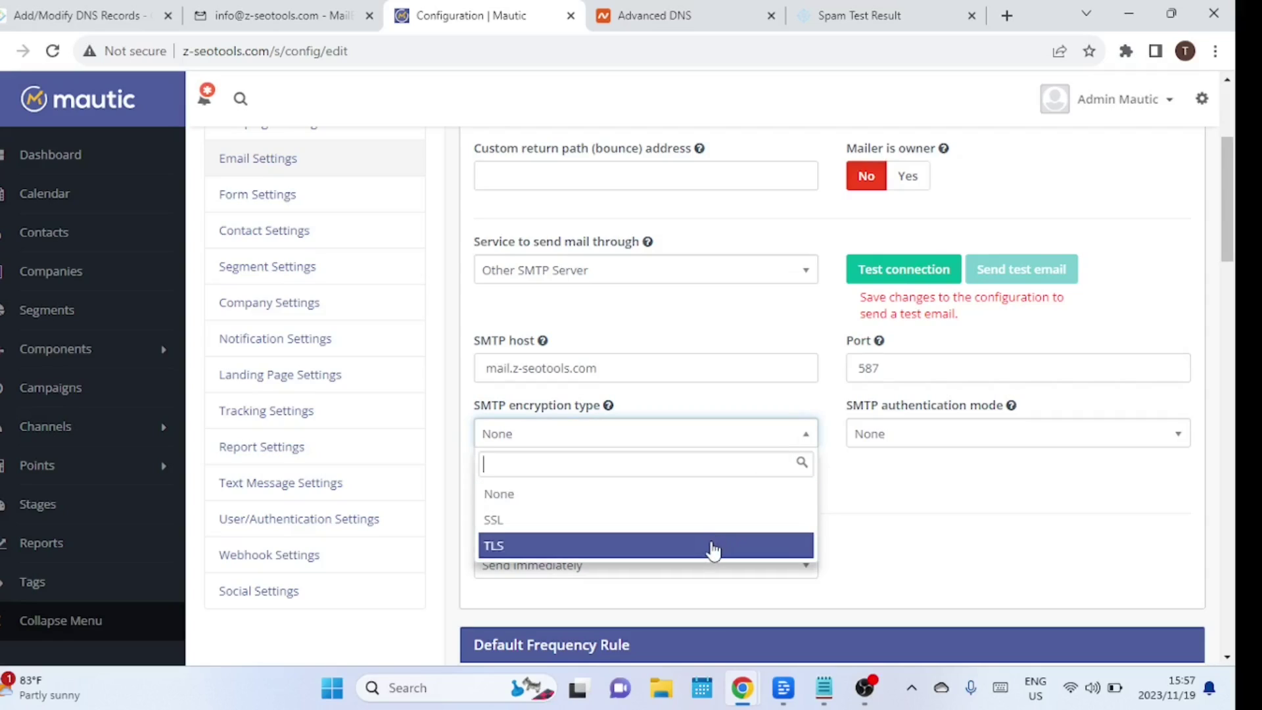
click(713, 550)
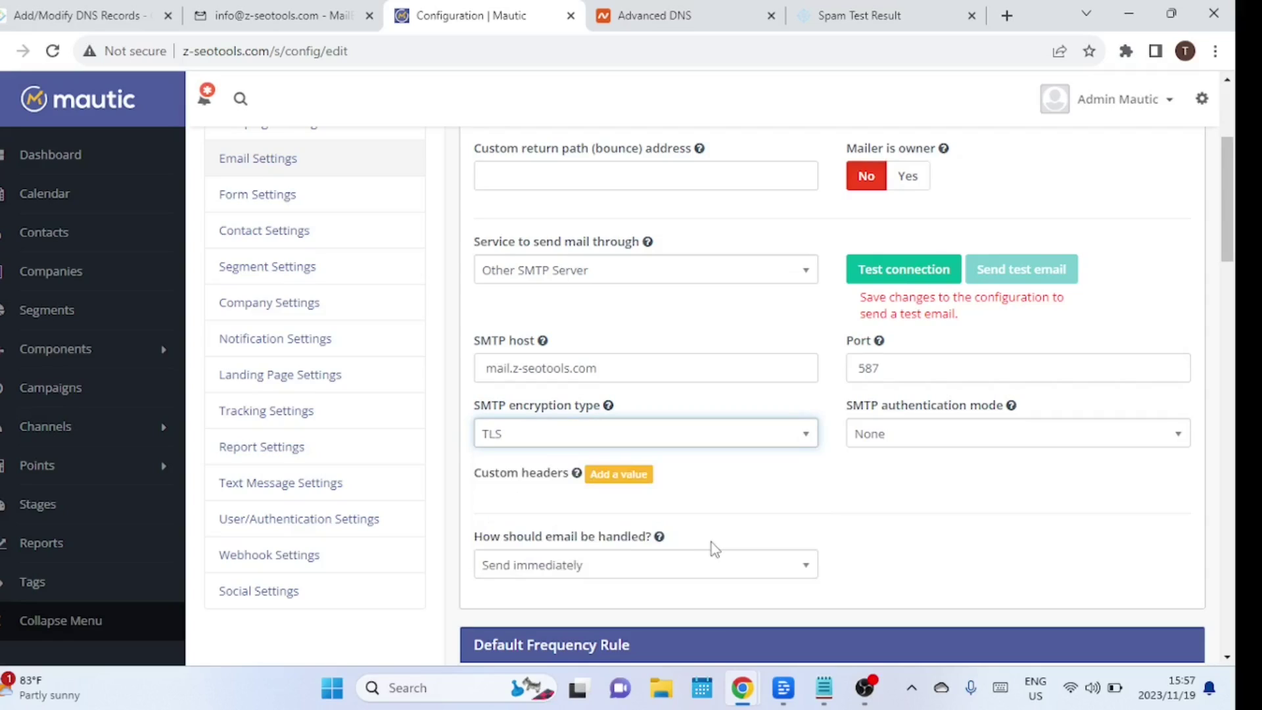
click(905, 433)
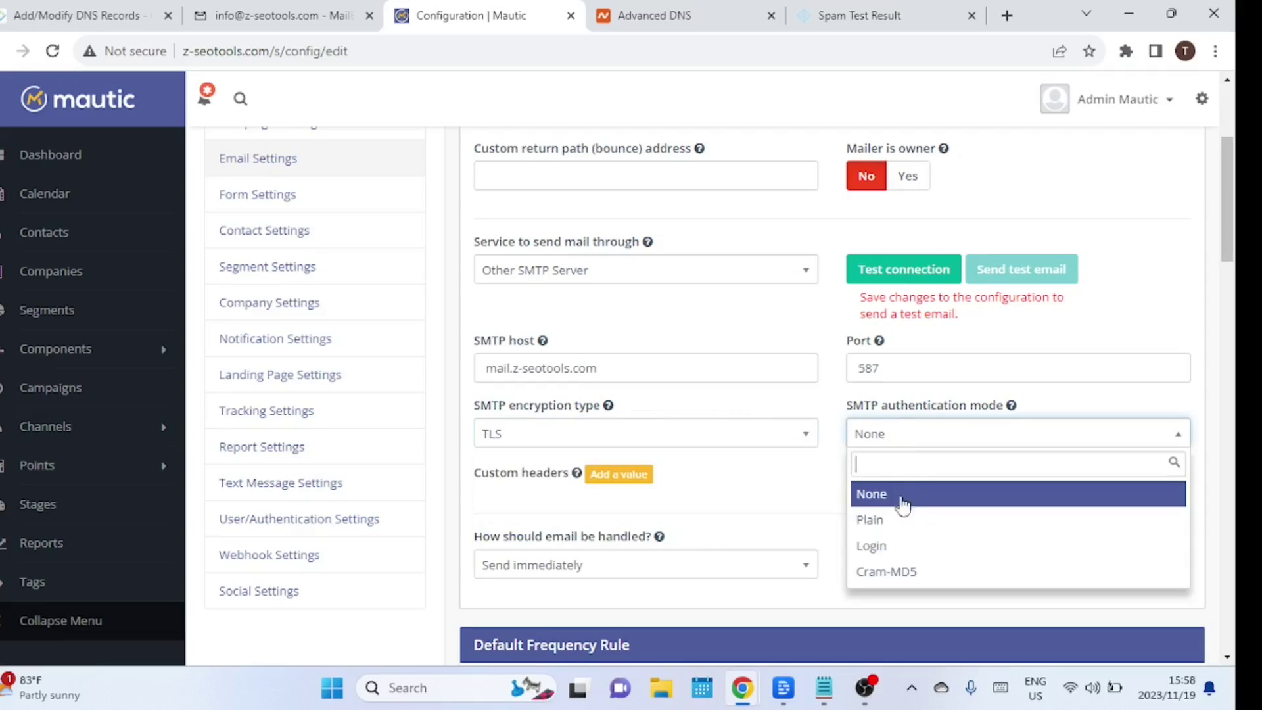
click(902, 545)
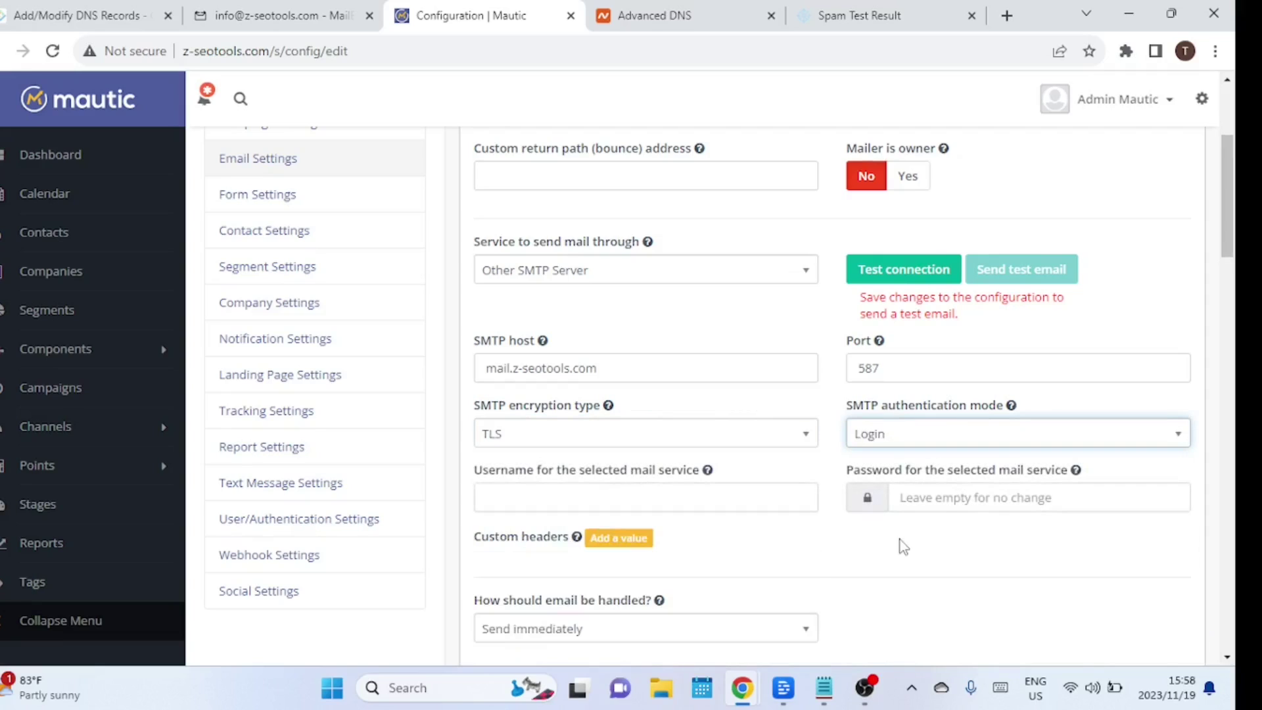
- Enter the sending mailbox address as username and its password
click(794, 494)
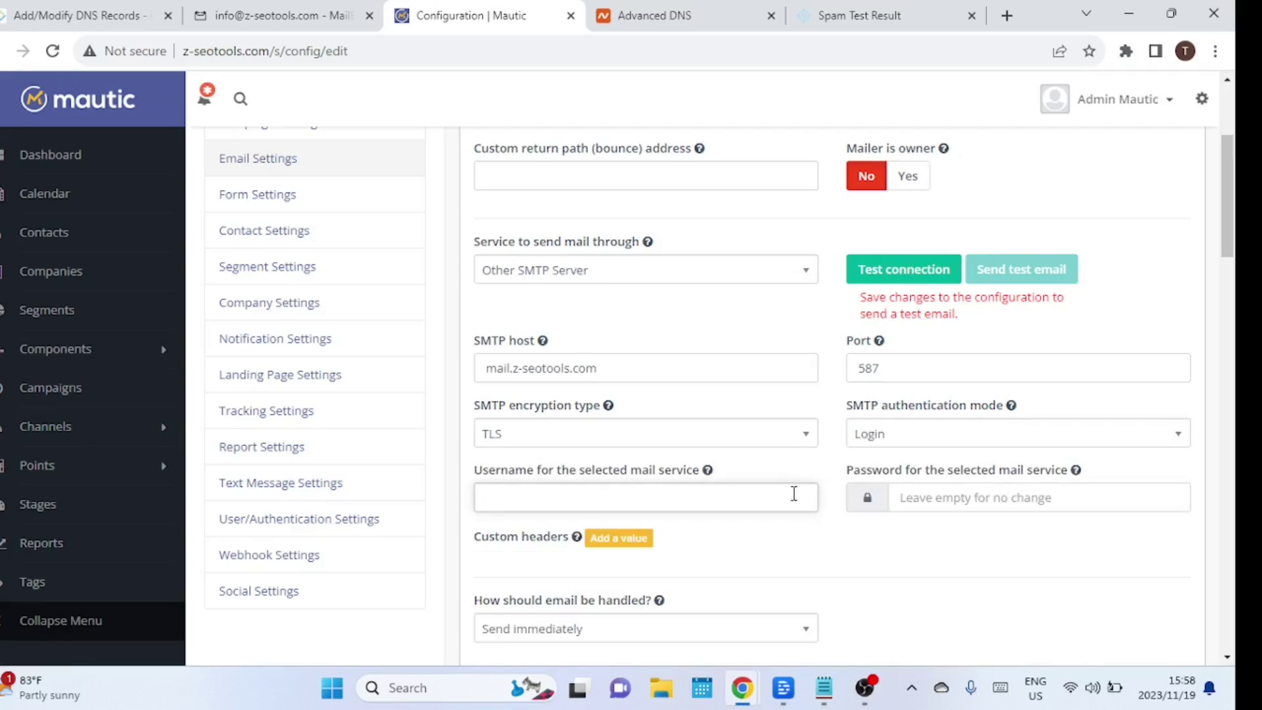
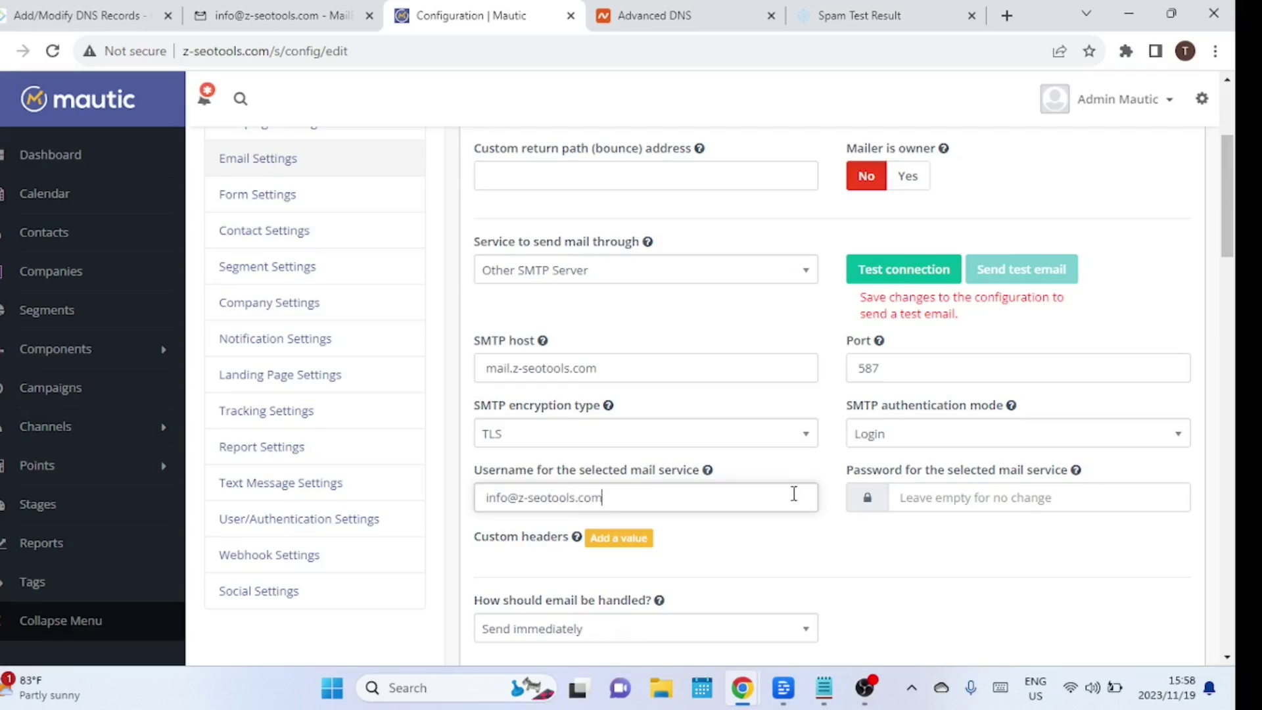
click(987, 494)
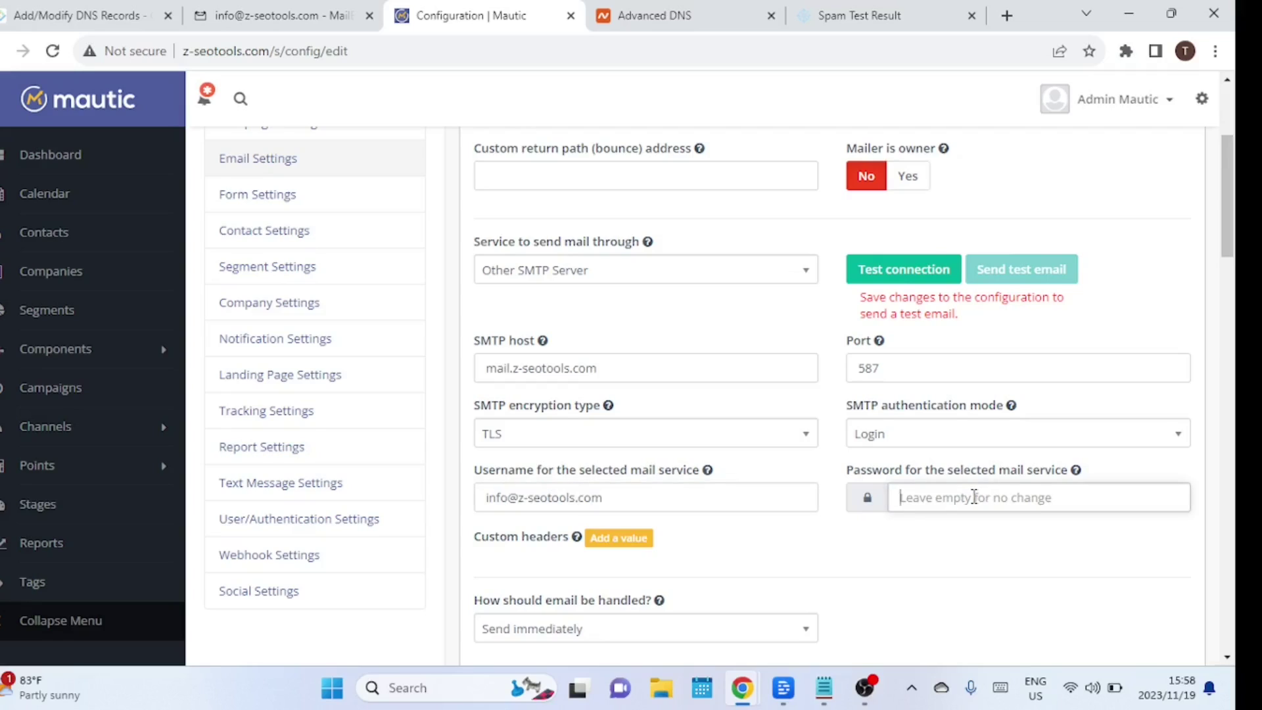
text(•••••••)
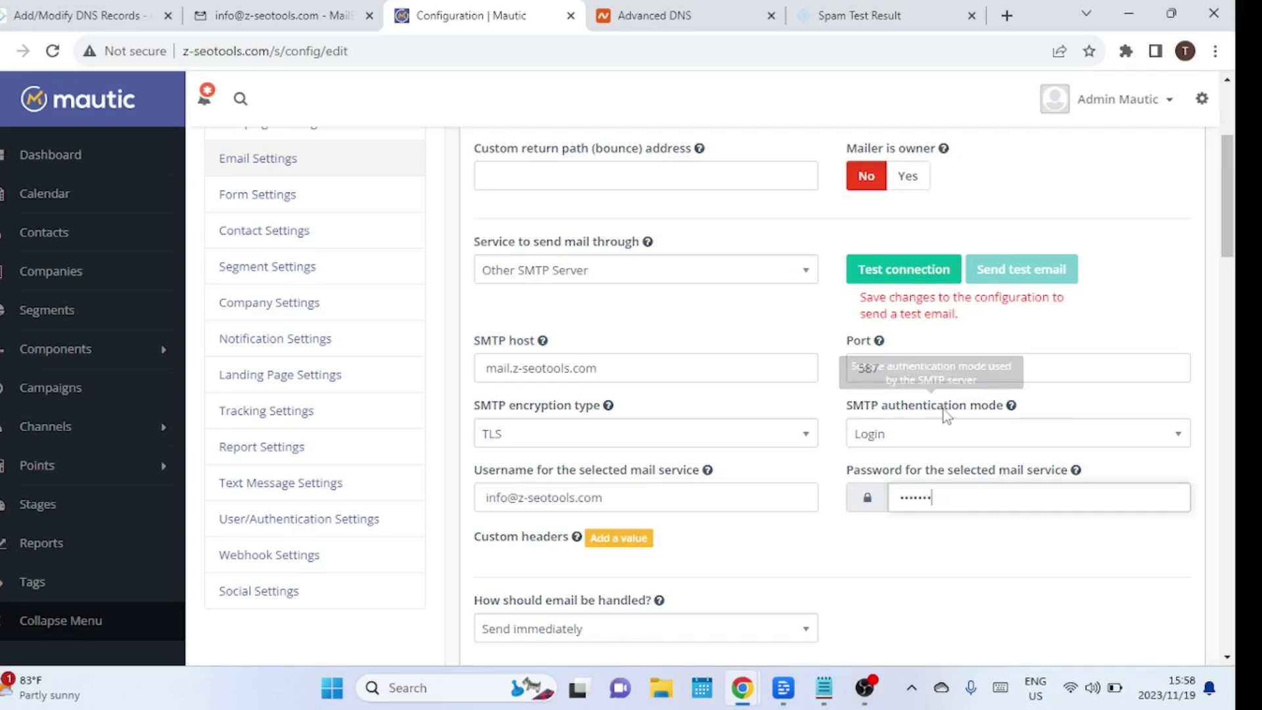
- Test the SMTP connection, confirm the Success! result, and save the email configuration
click(918, 283)
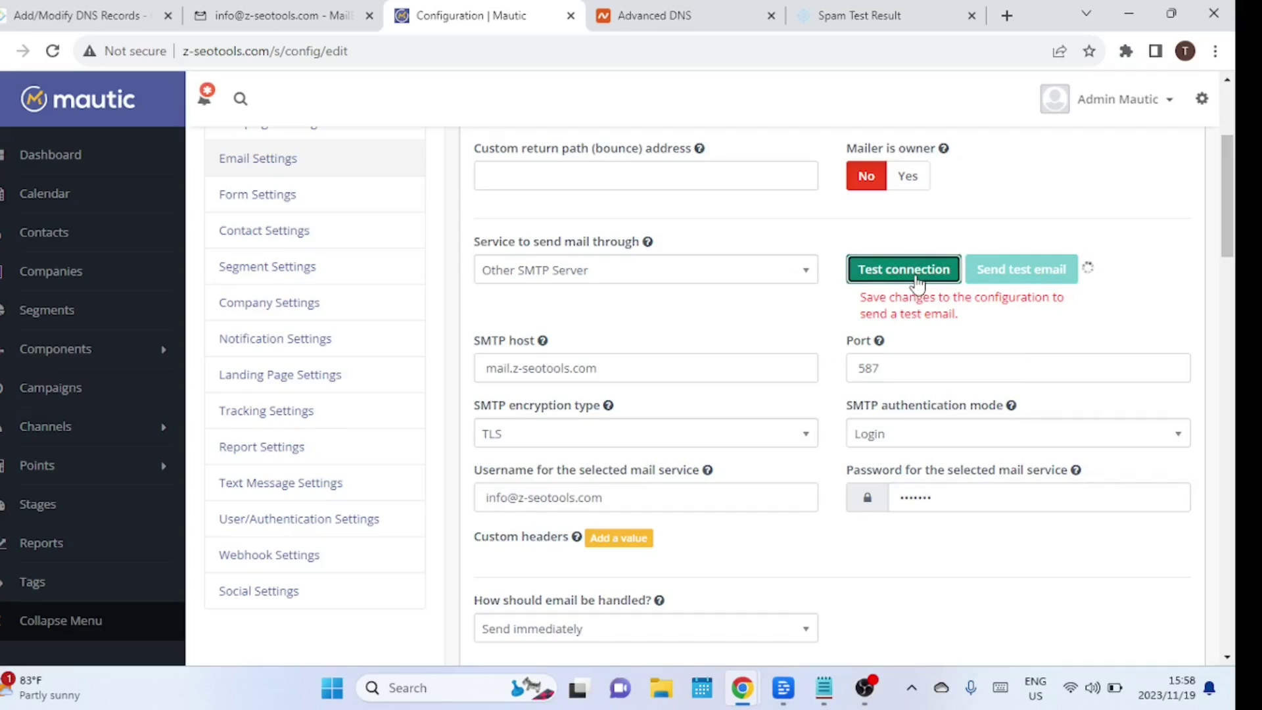
drag(920, 301, 855, 299)
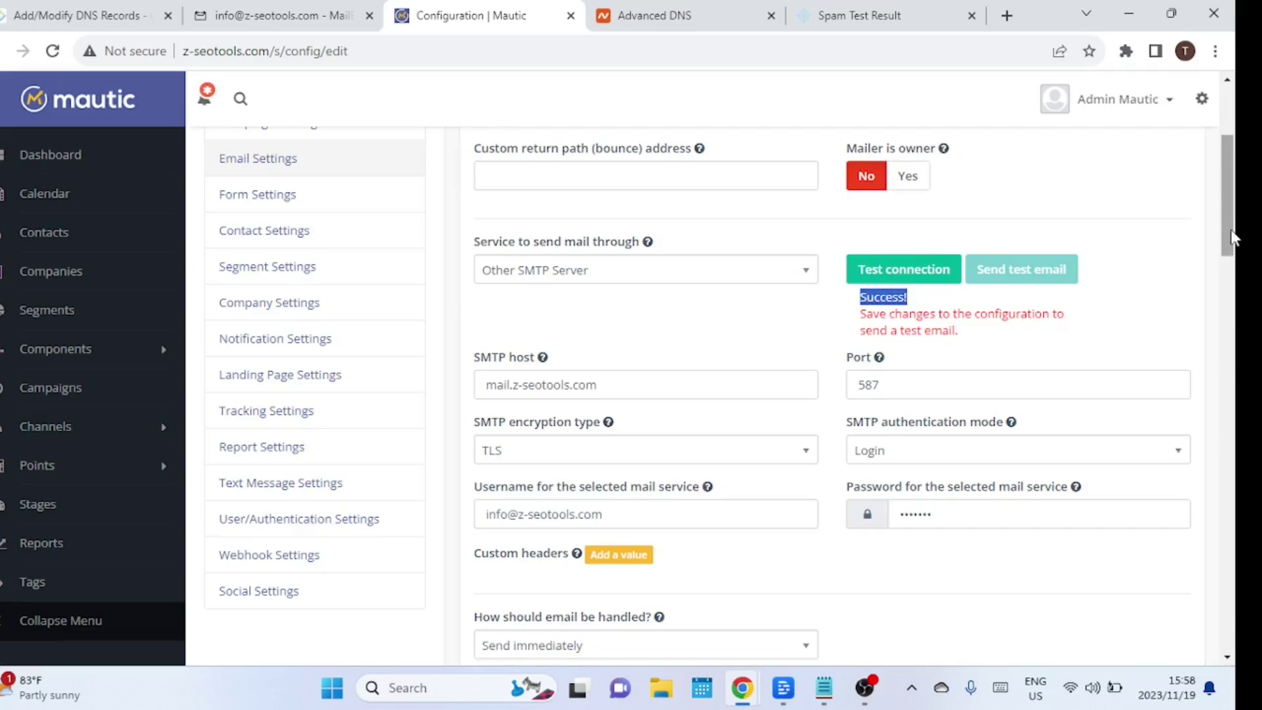
scroll(1222, 165, up, 4)
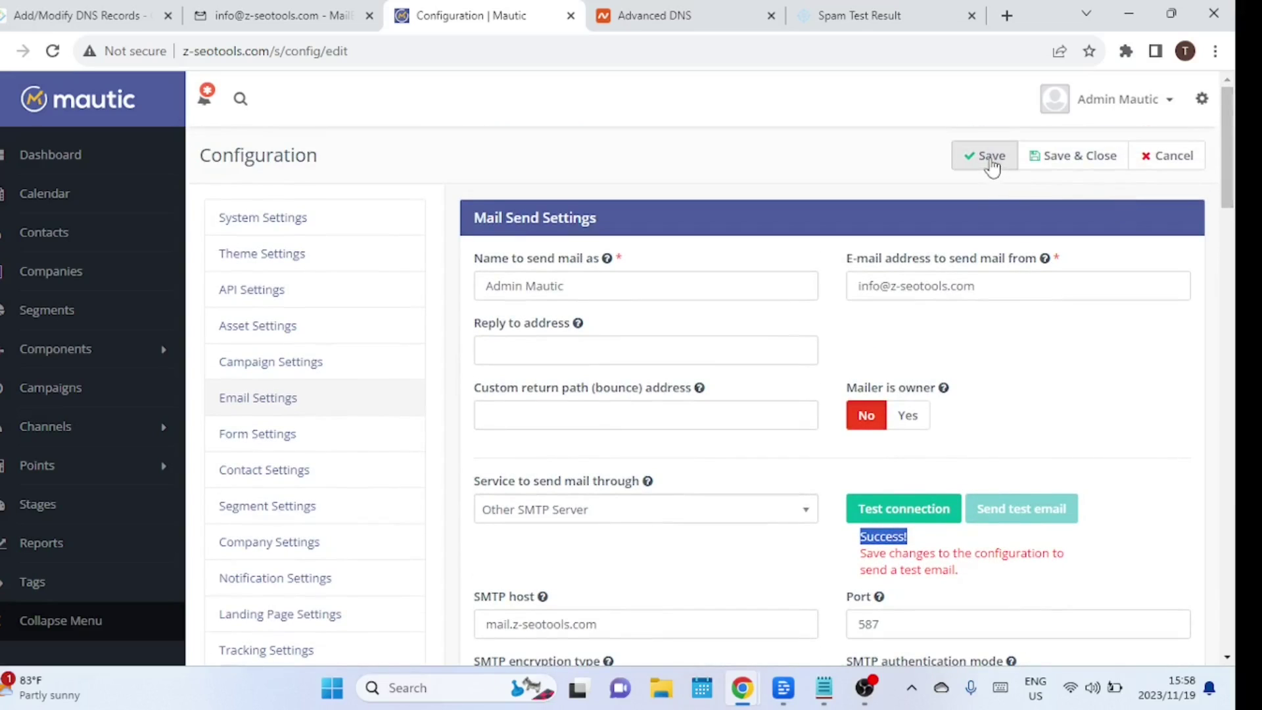
click(991, 163)
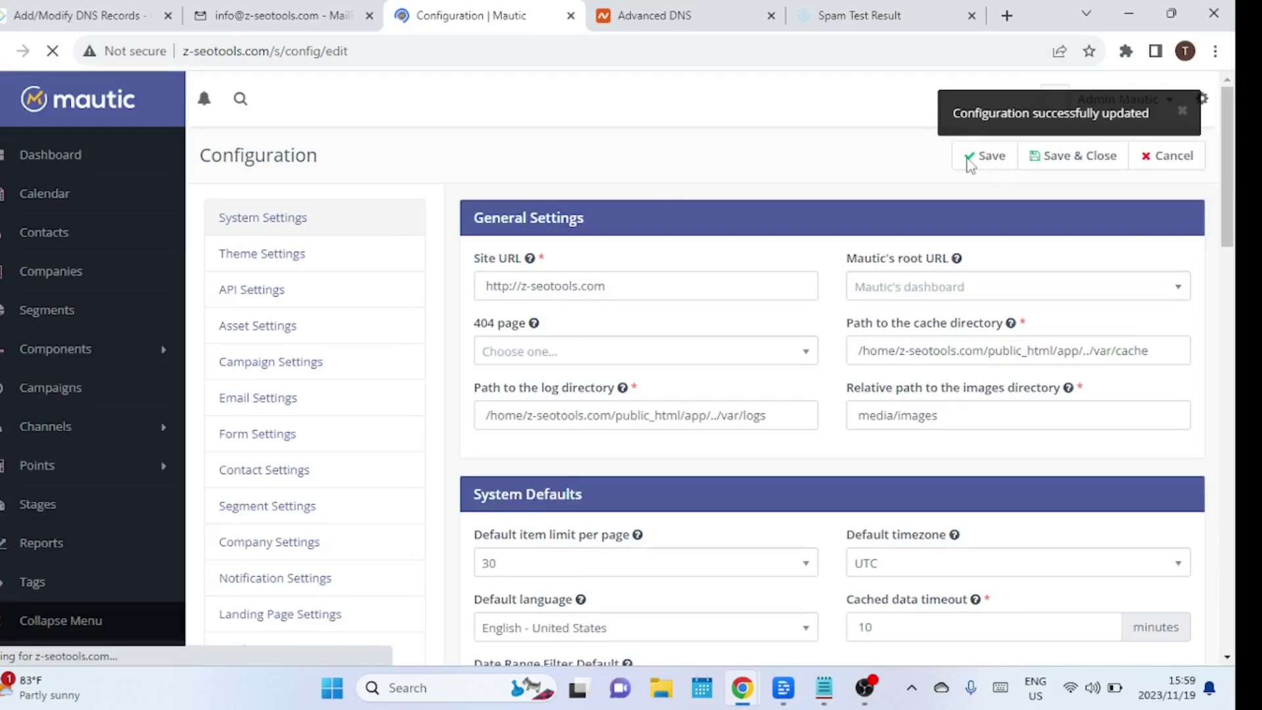
- After the configuration is saved, go to the empty Contact Segments list
drag(1229, 211, 1233, 257)
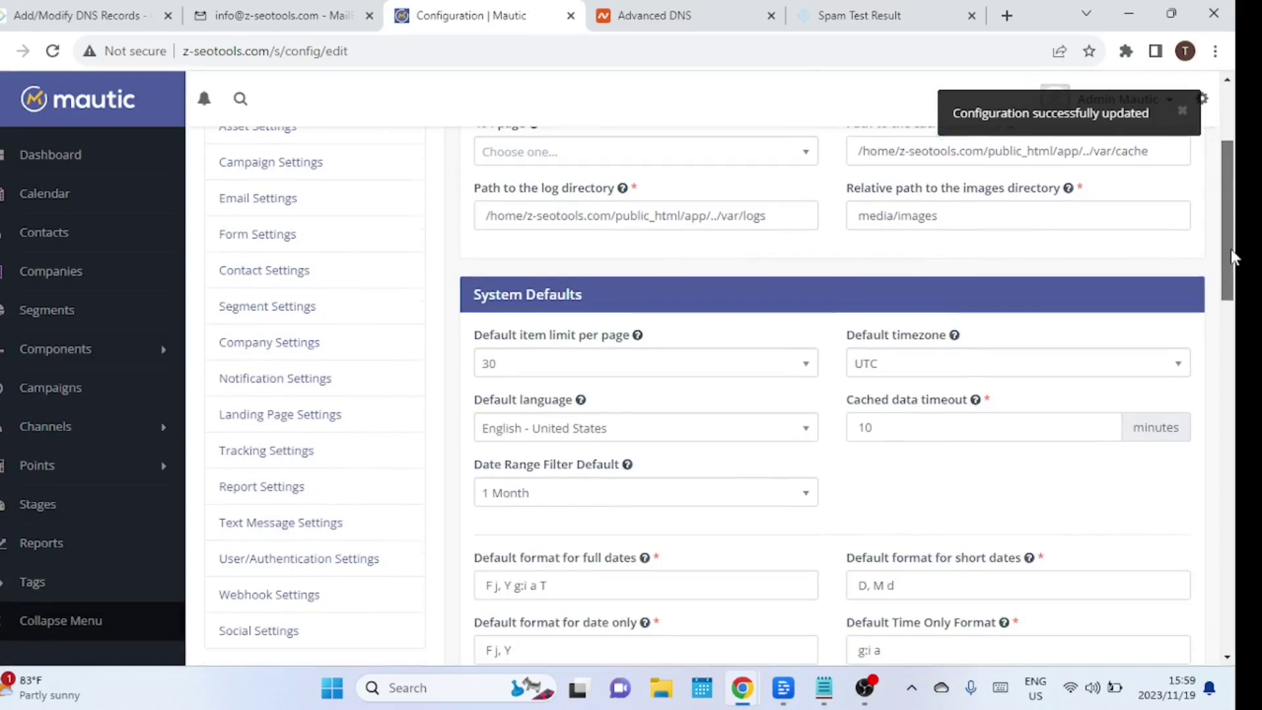
click(65, 319)
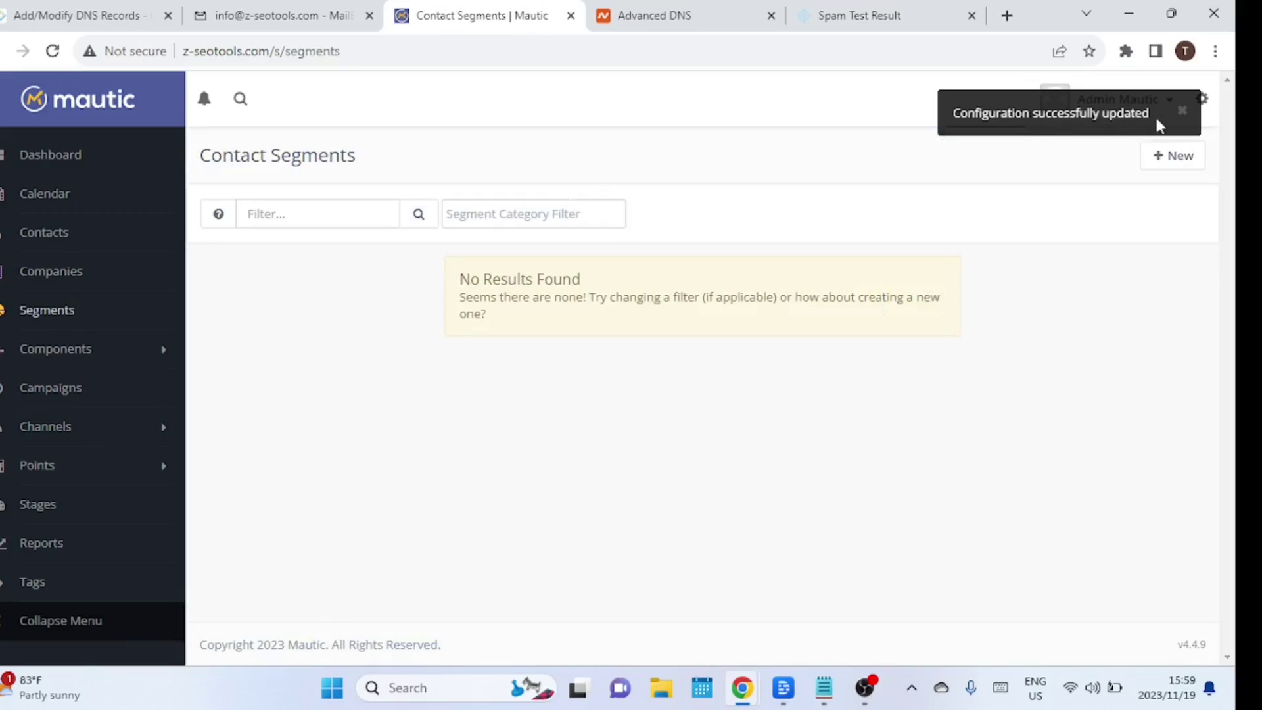
- Create and save a segment named 'Mail List', then go to Contacts
click(1183, 111)
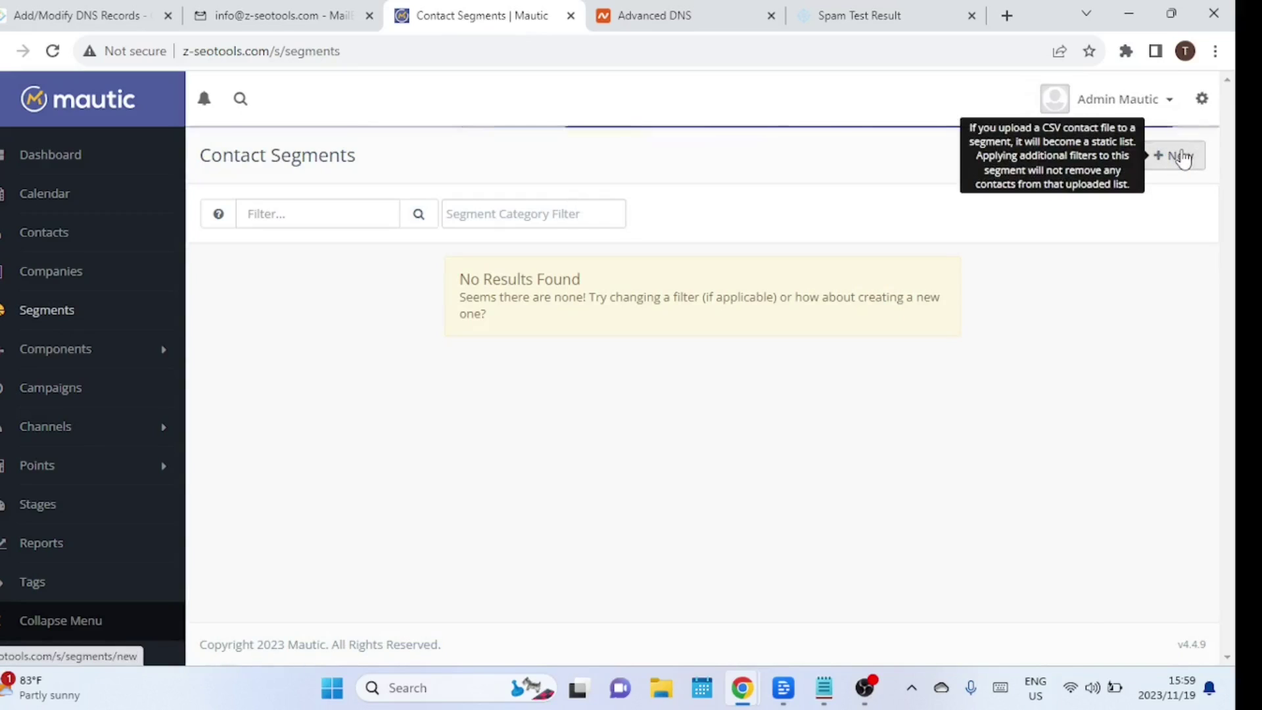
click(383, 278)
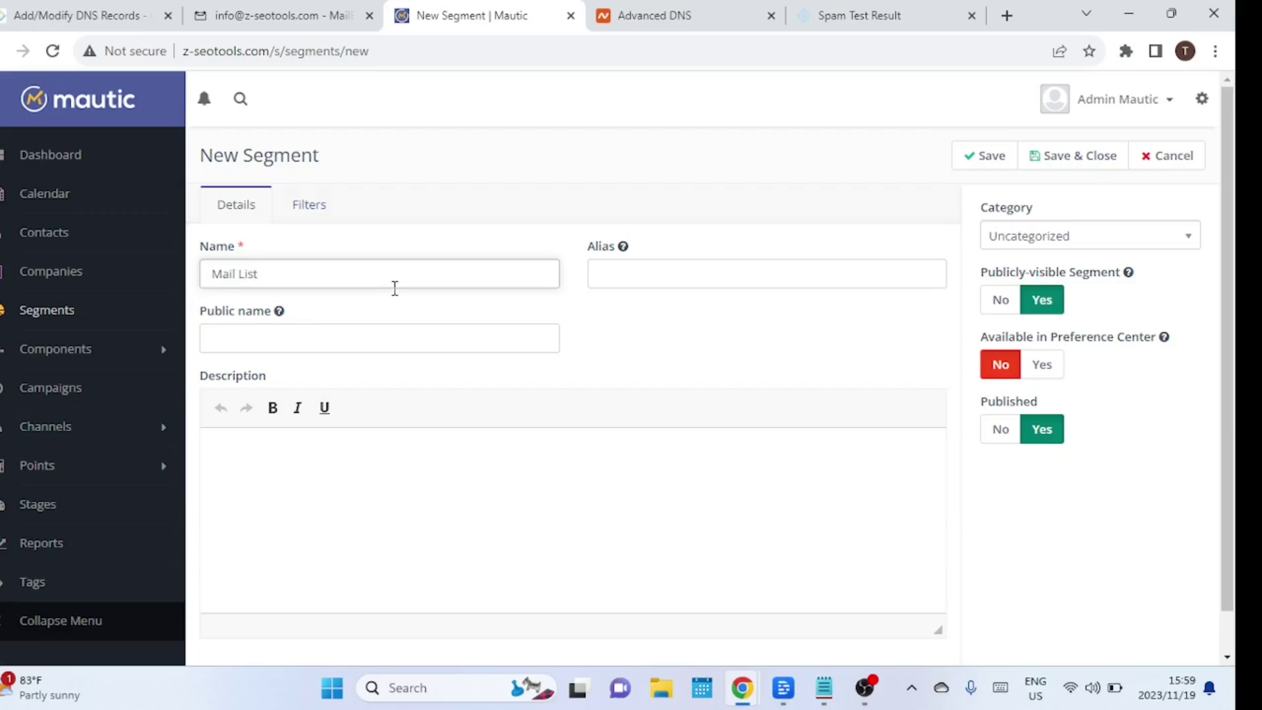
click(978, 155)
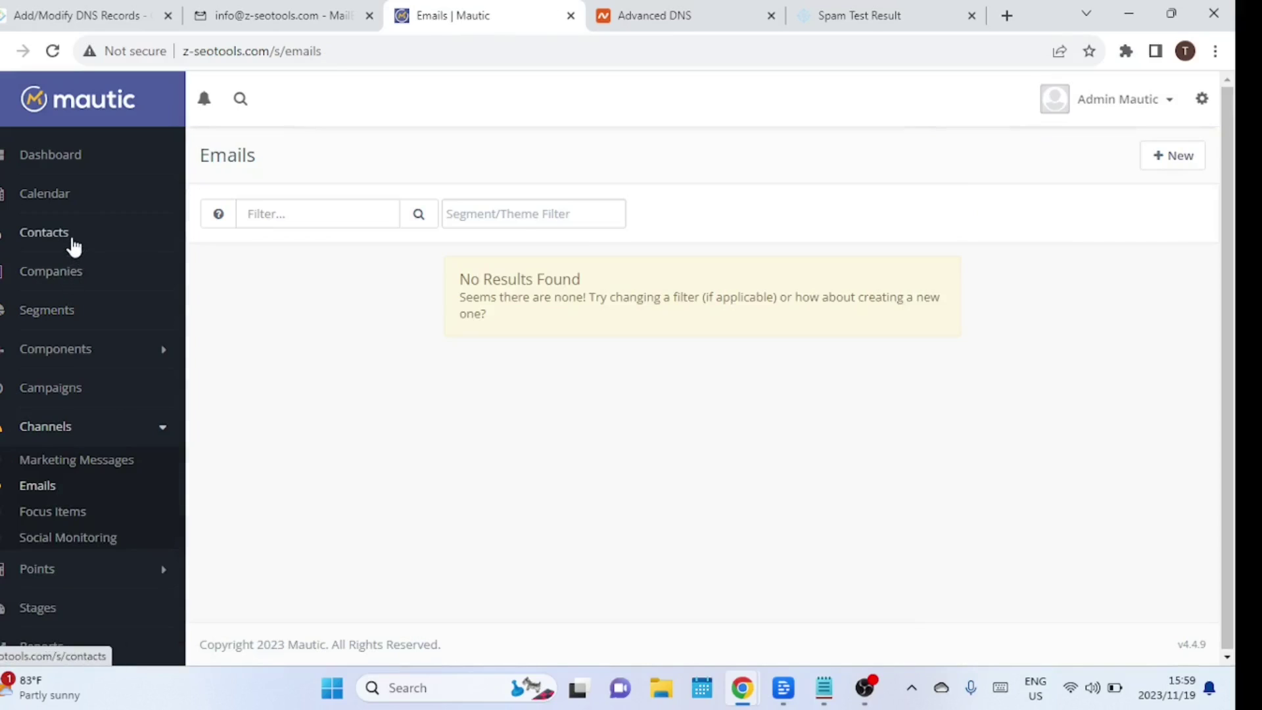
click(44, 233)
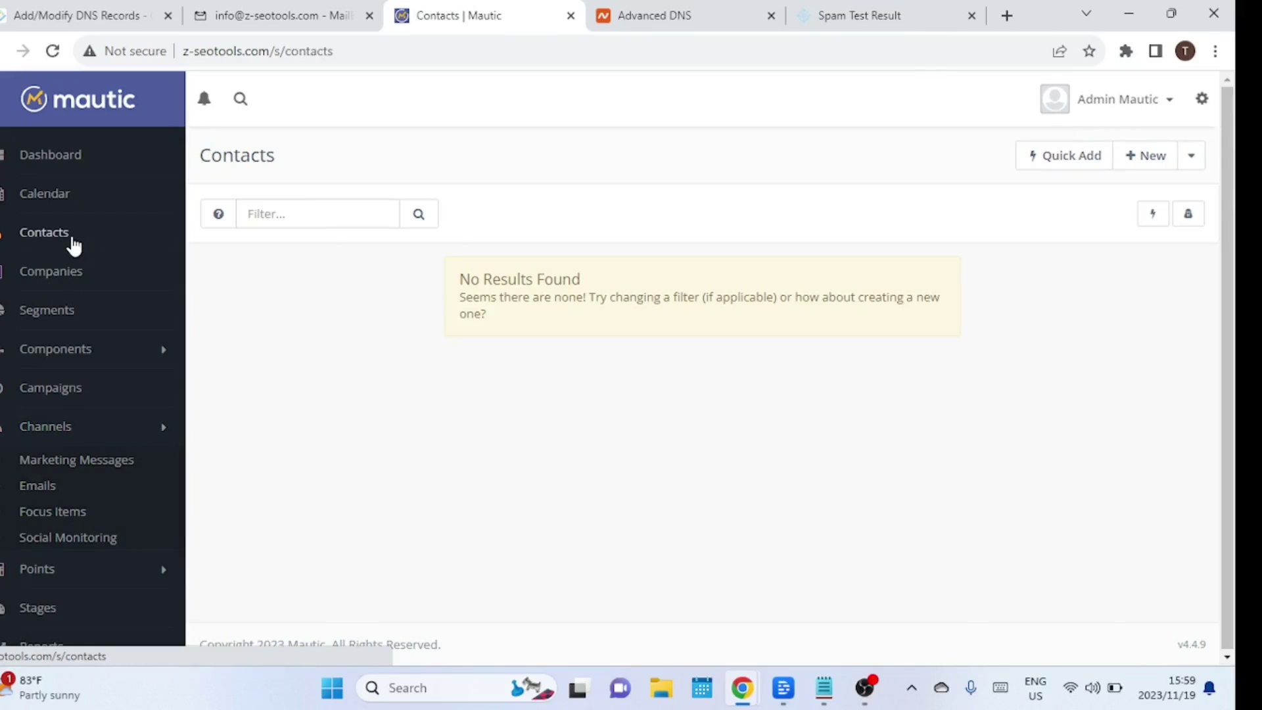
- Cancel the Quick Add contact form and close the import/export dropdown without adding contacts
click(1082, 167)
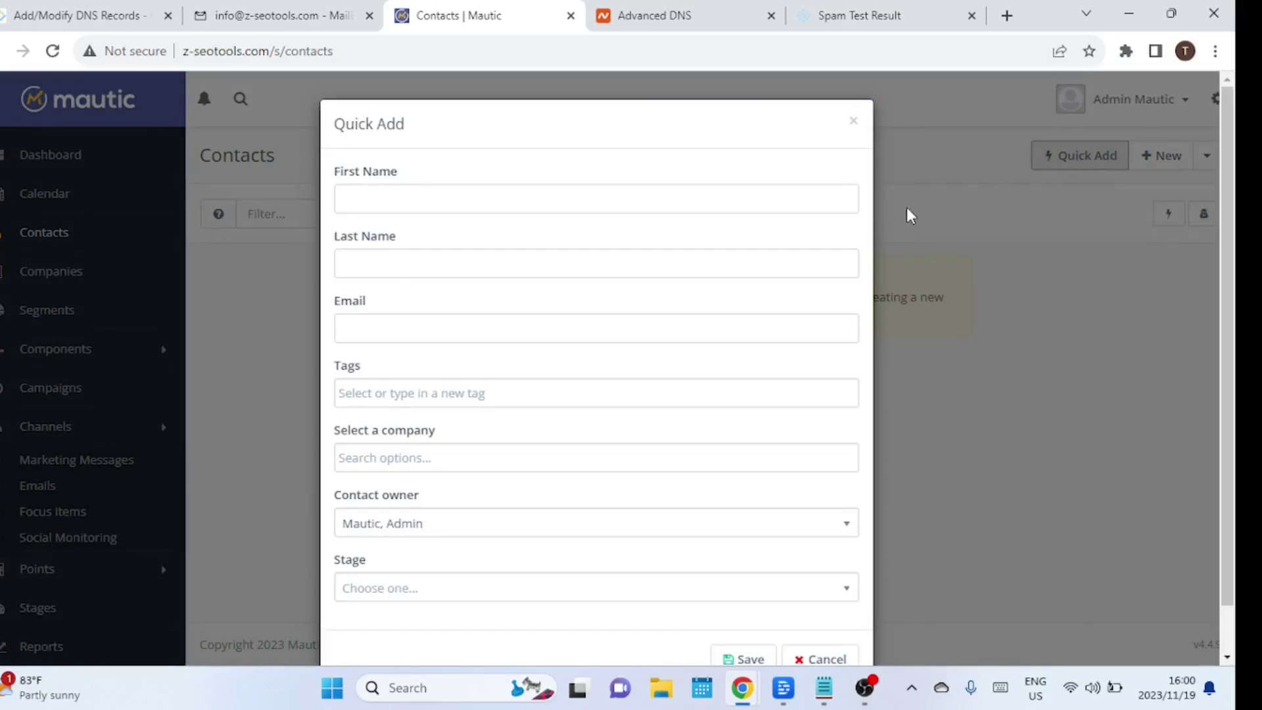
scroll(1226, 392, down, 2)
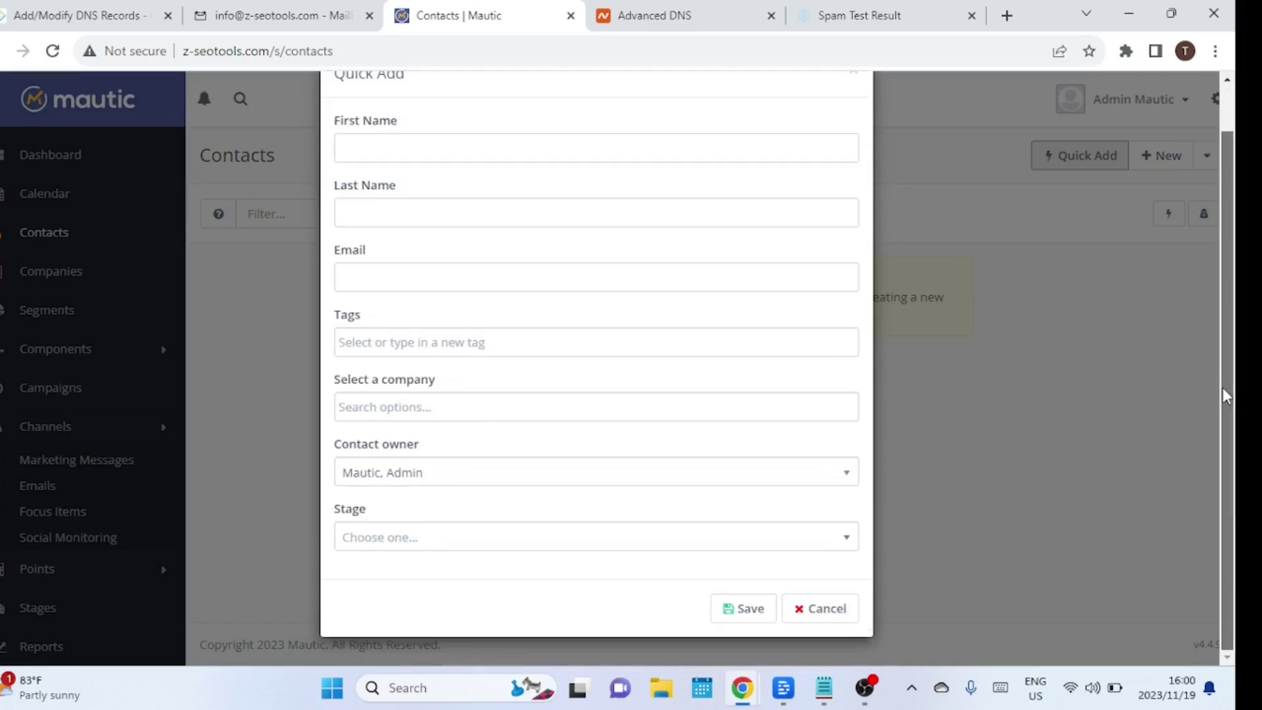
click(47, 238)
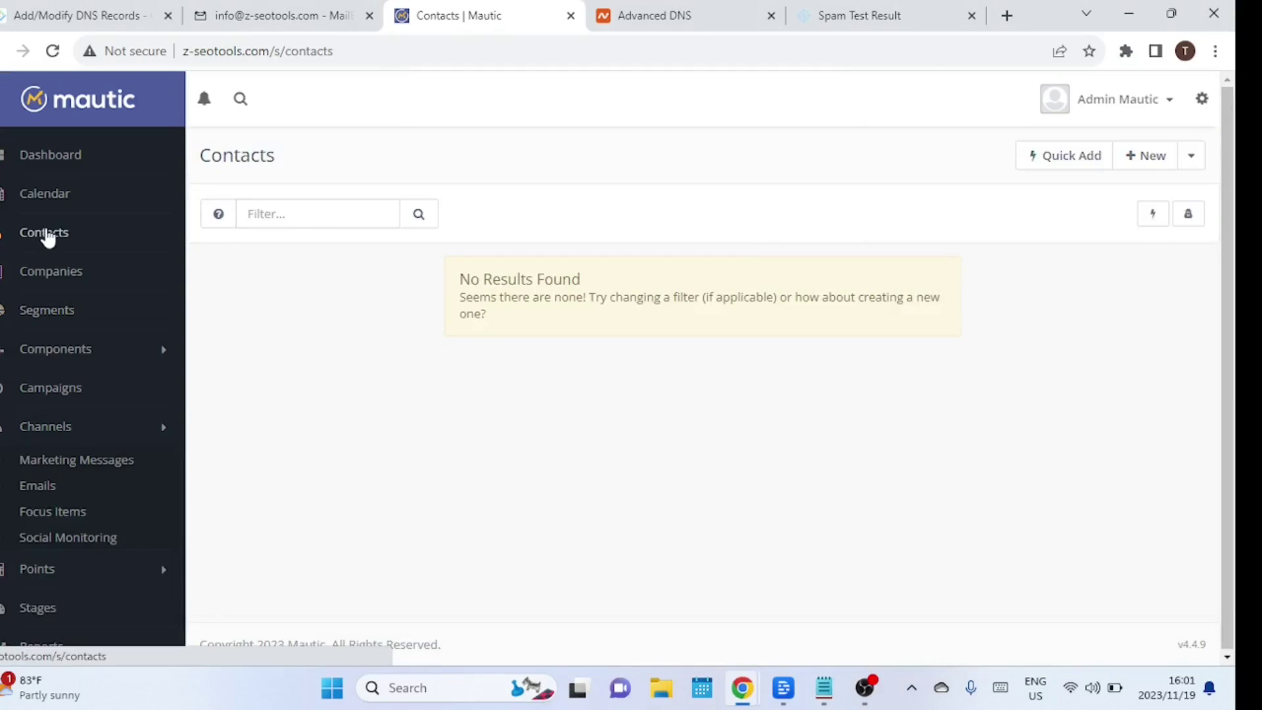
click(1192, 158)
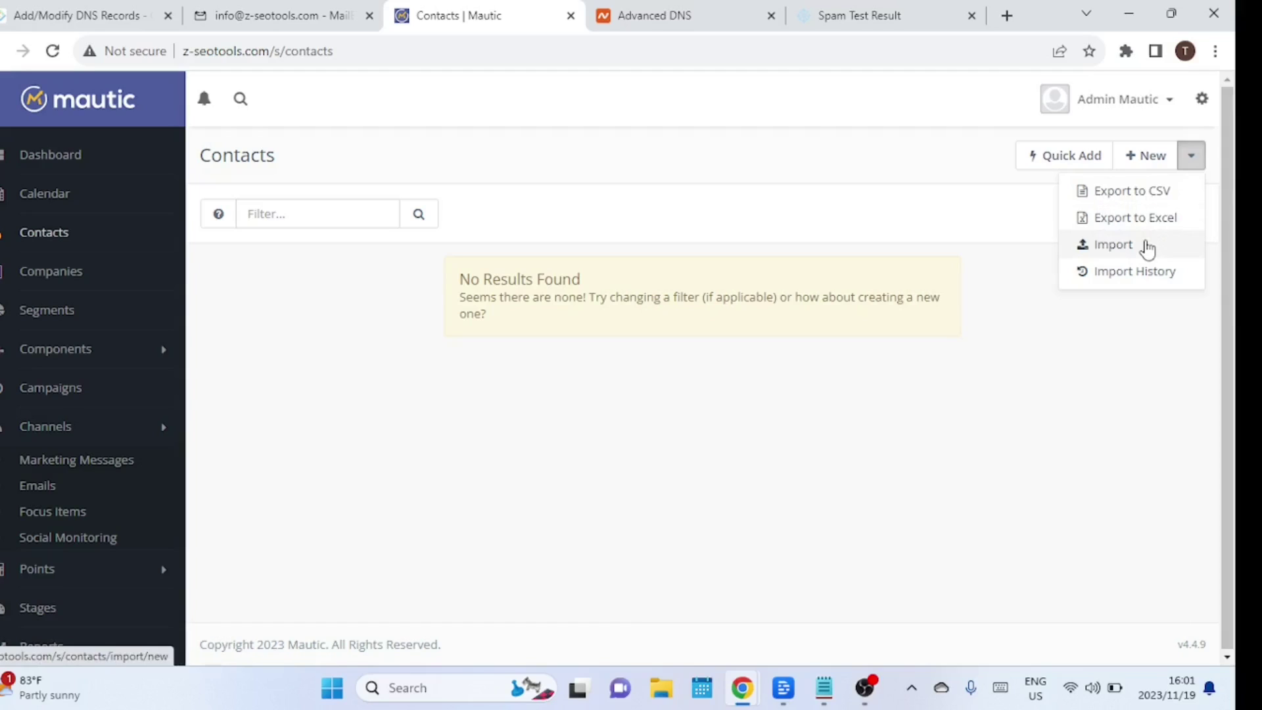
click(332, 350)
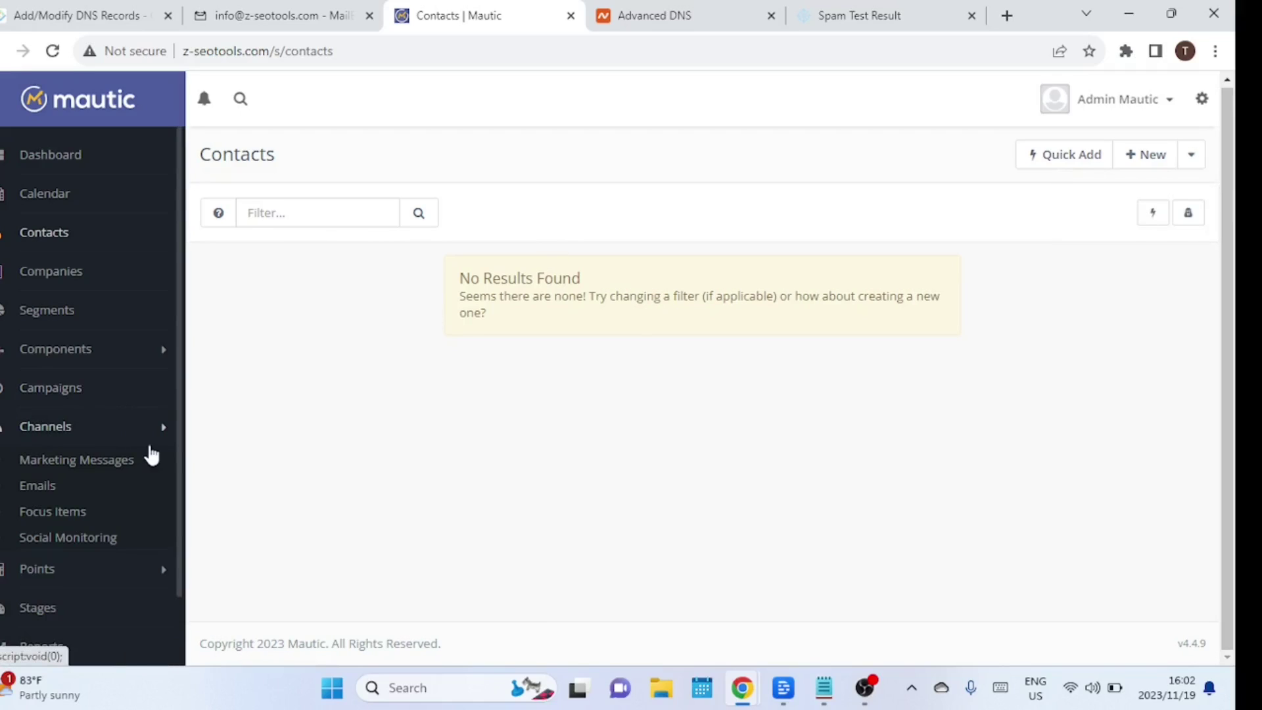
- Start a new segment email from Channels > Emails using the Brienz theme
click(41, 486)
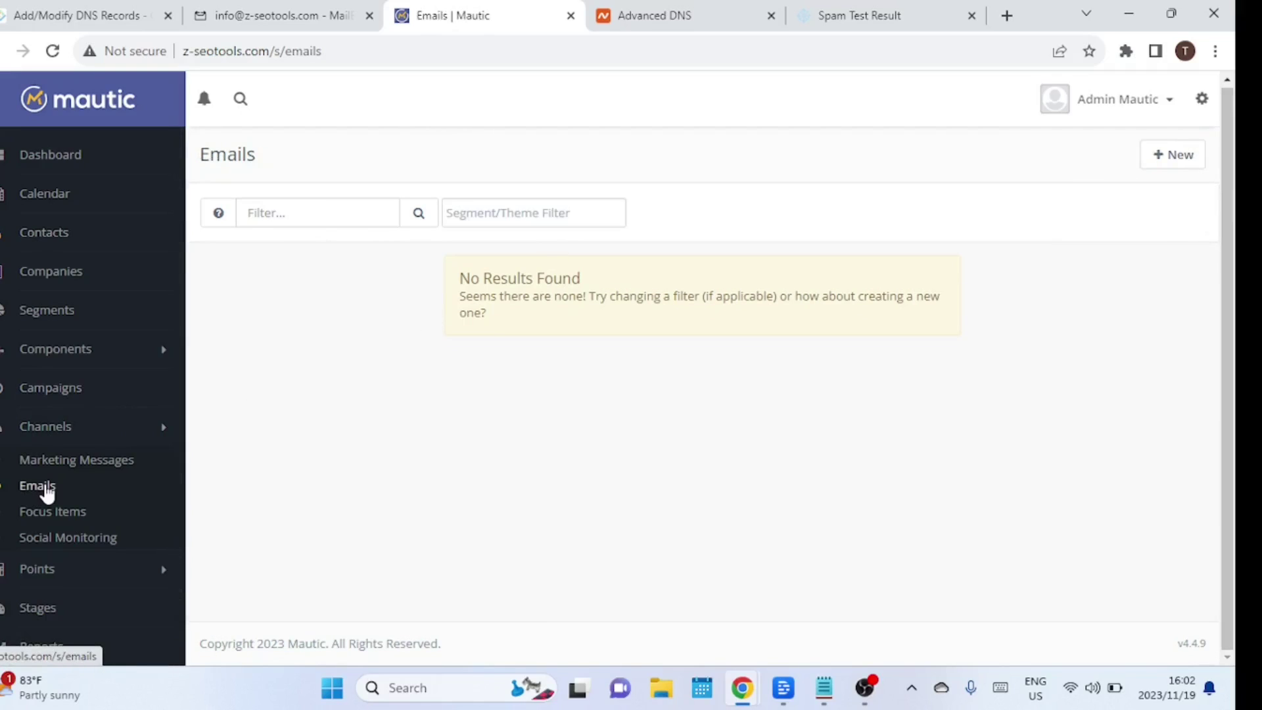
click(1157, 161)
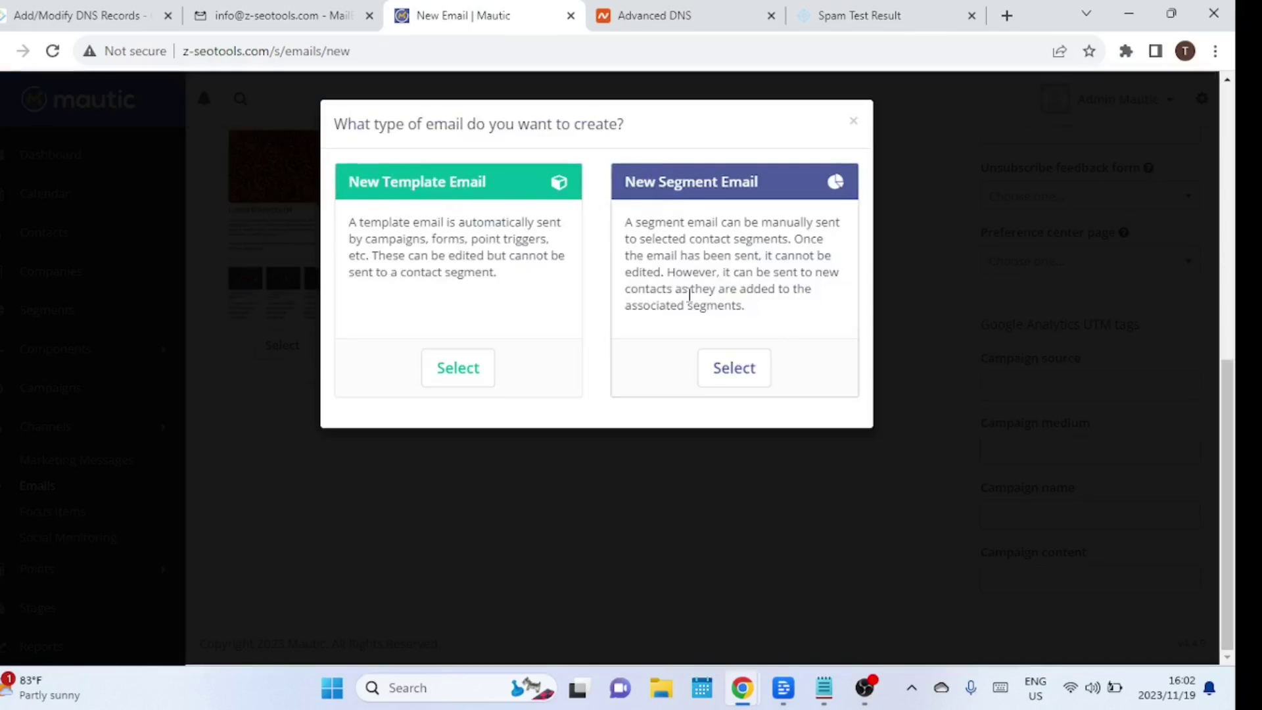
click(737, 366)
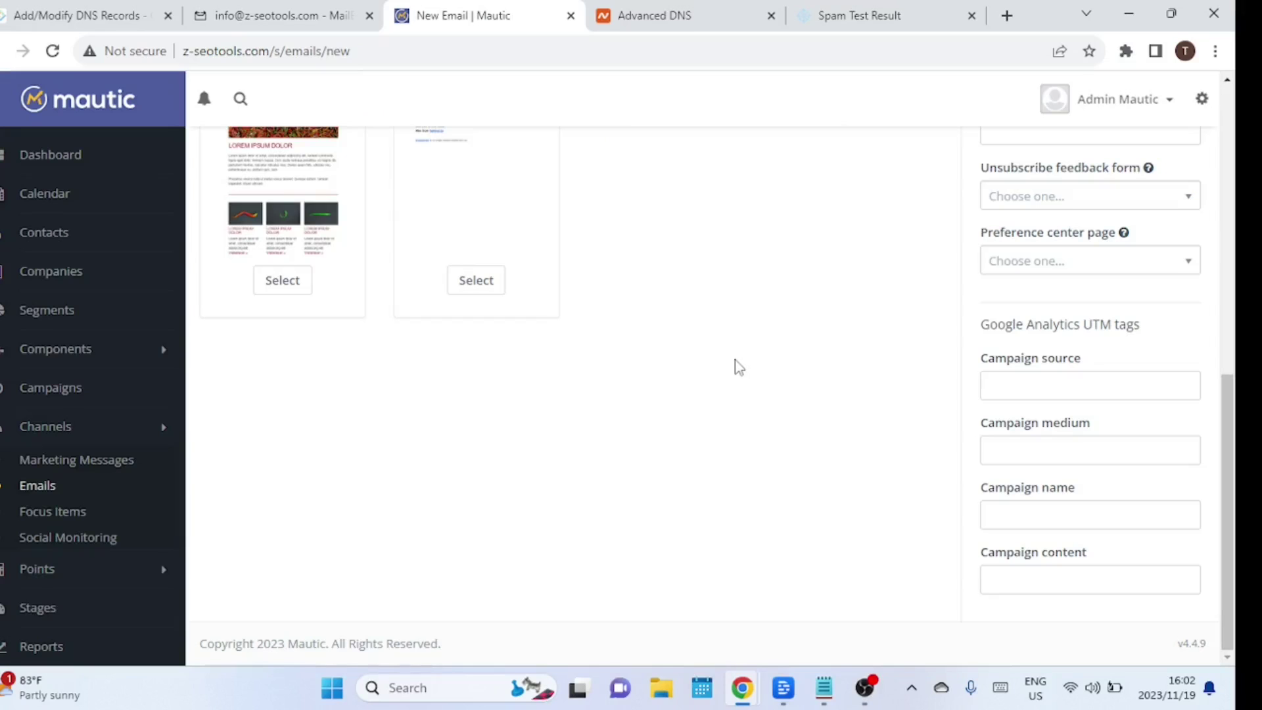
drag(1227, 395, 1221, 154)
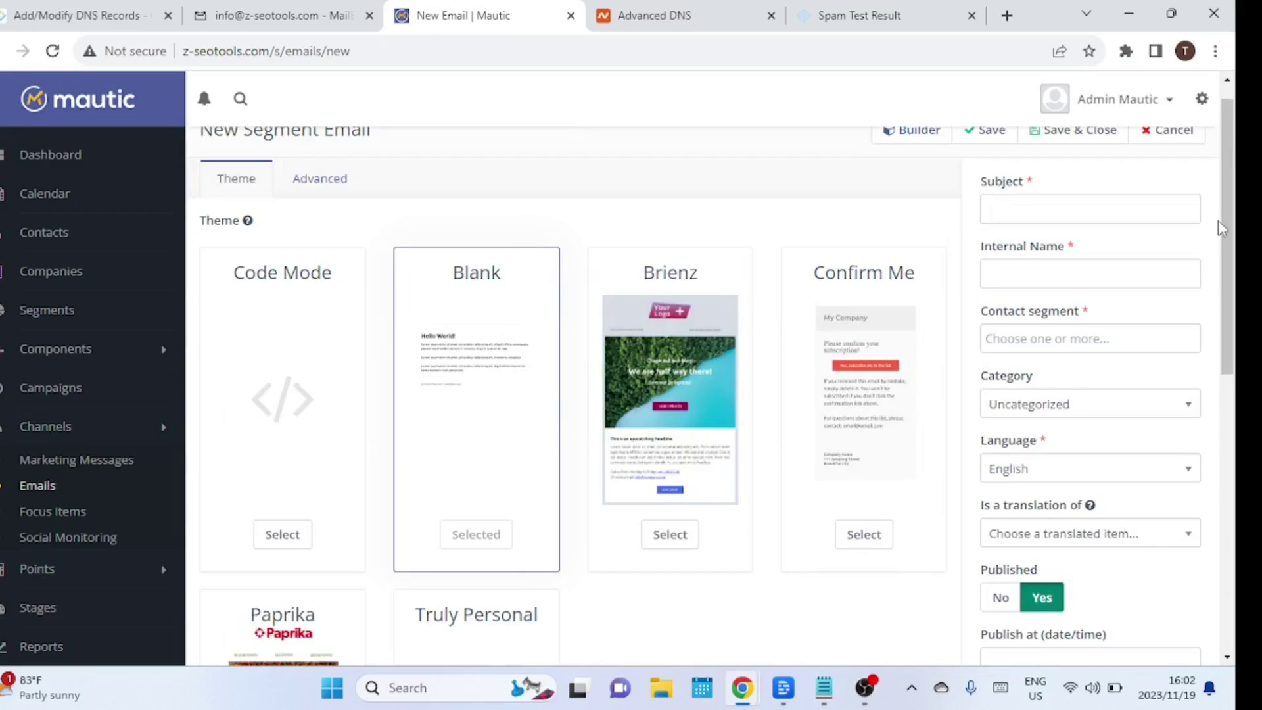
click(675, 536)
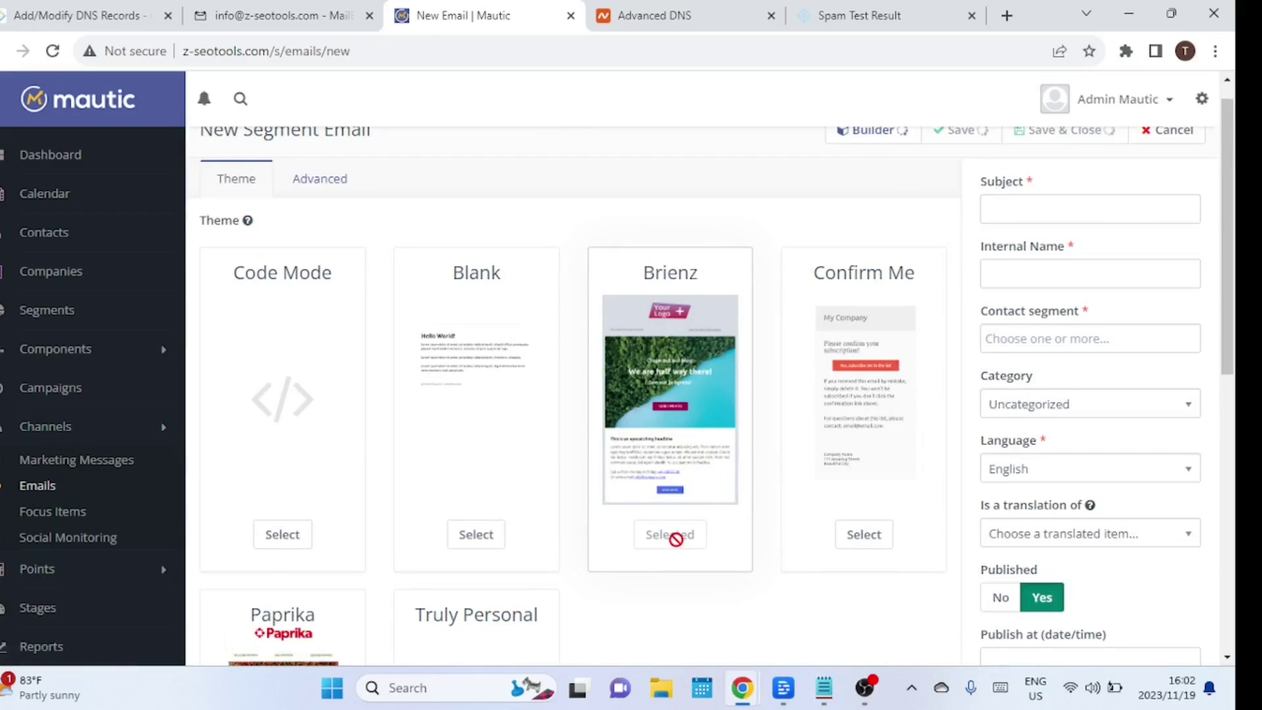
- Look over the Brienz template in the email builder and close it
click(912, 169)
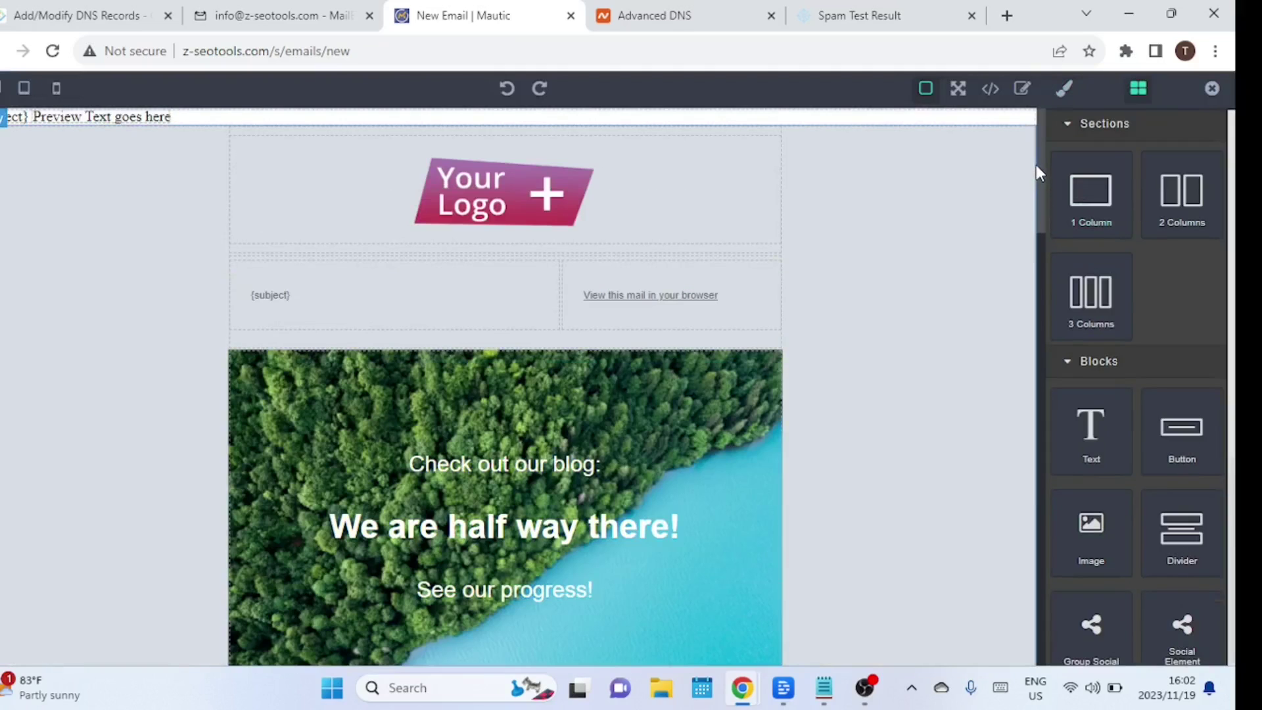
drag(1041, 204, 1039, 146)
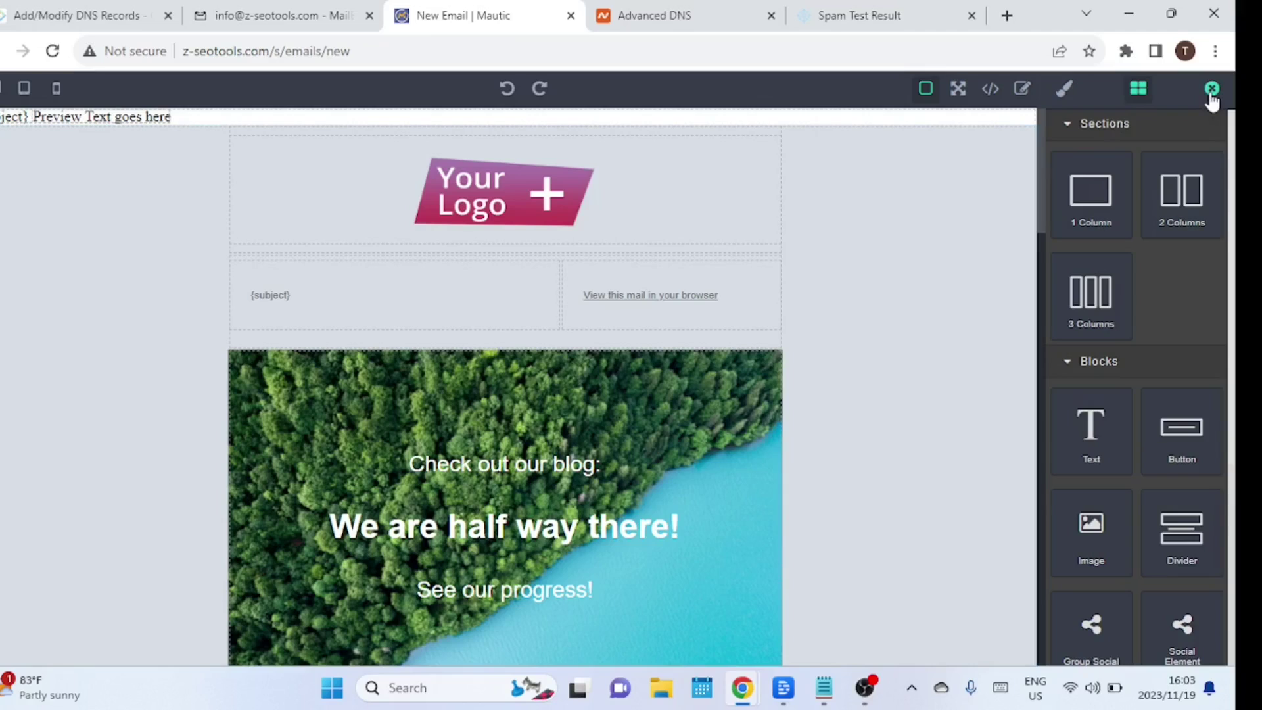
click(1211, 88)
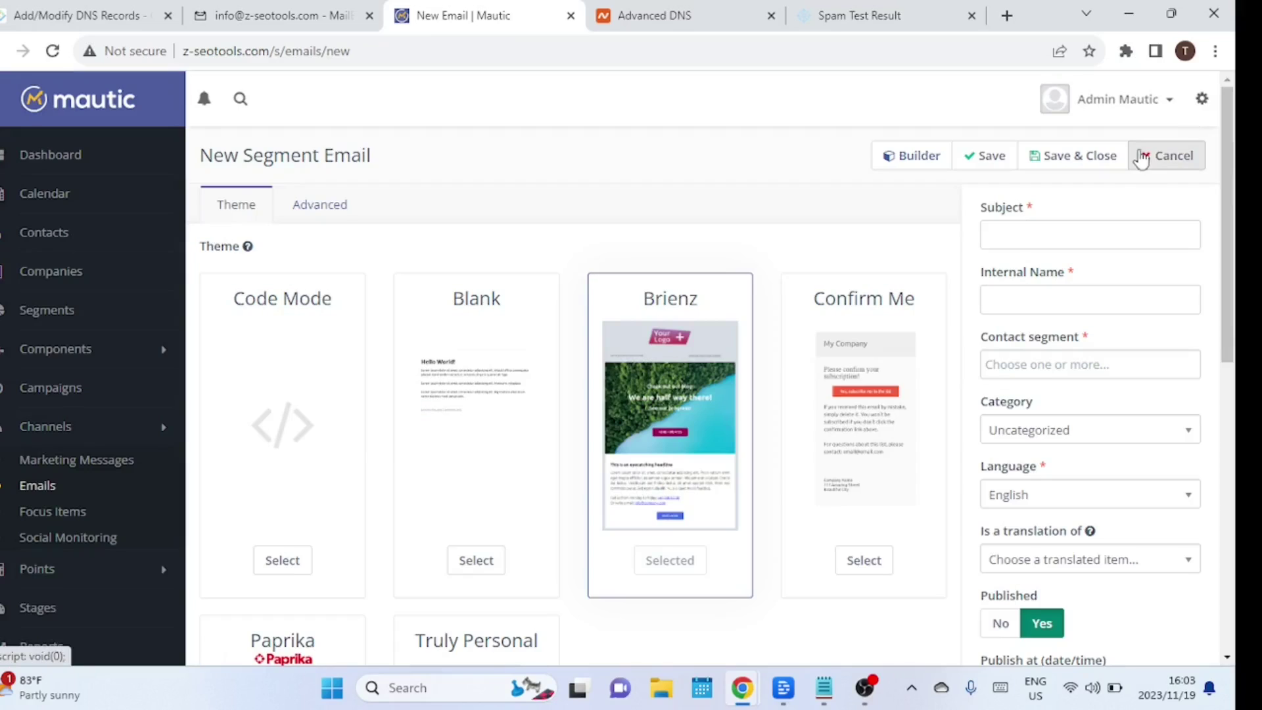
- Save email 'Latest Products' with subject 'Black Friday Deals' for Mail List, back in Emails
mouse_move(1224, 174)
mouse_down()
mouse_move(1224, 255)
mouse_move(1220, 184)
mouse_up()
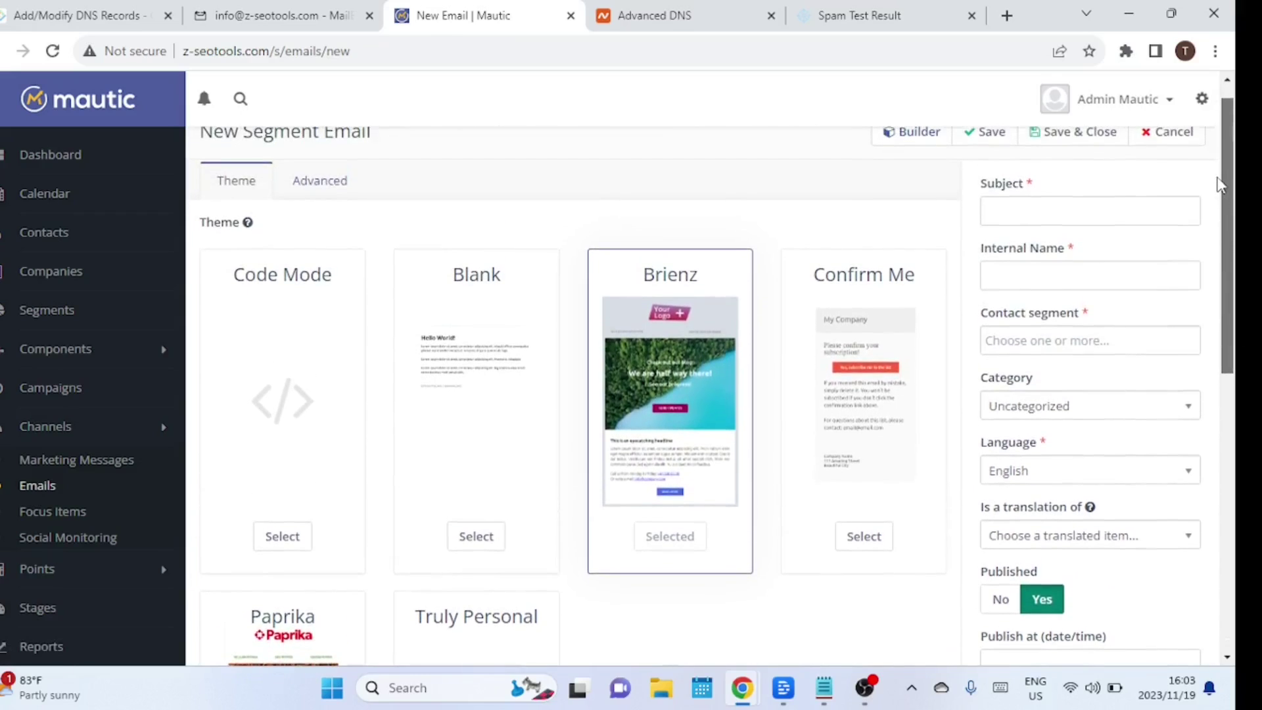
click(1022, 204)
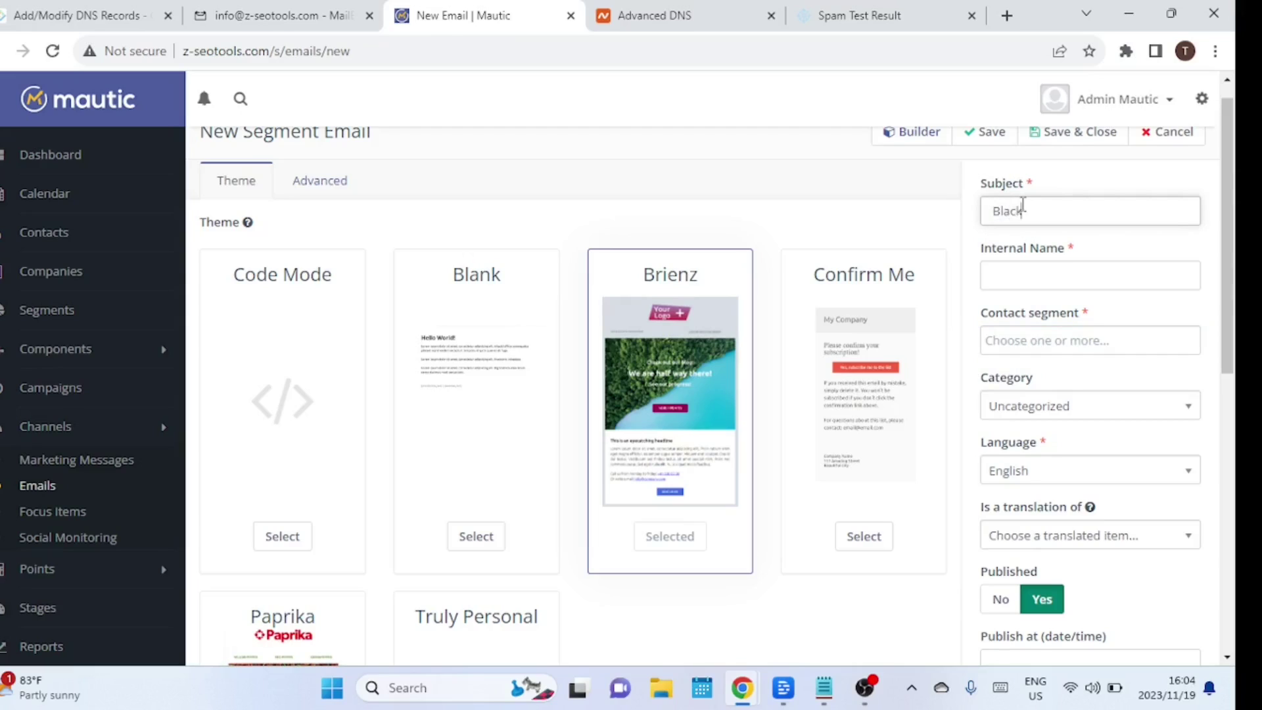
text(Black F)
text(riday Deals)
click(1062, 276)
text(Latest Products)
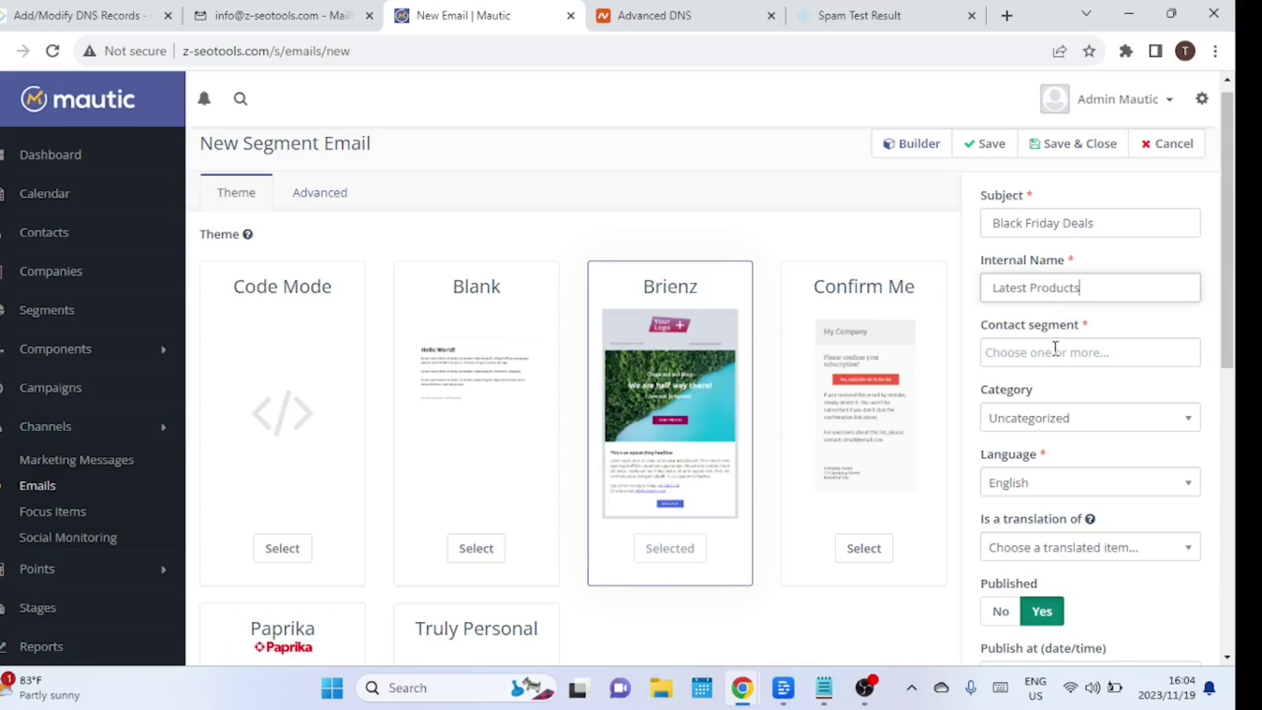
click(1055, 348)
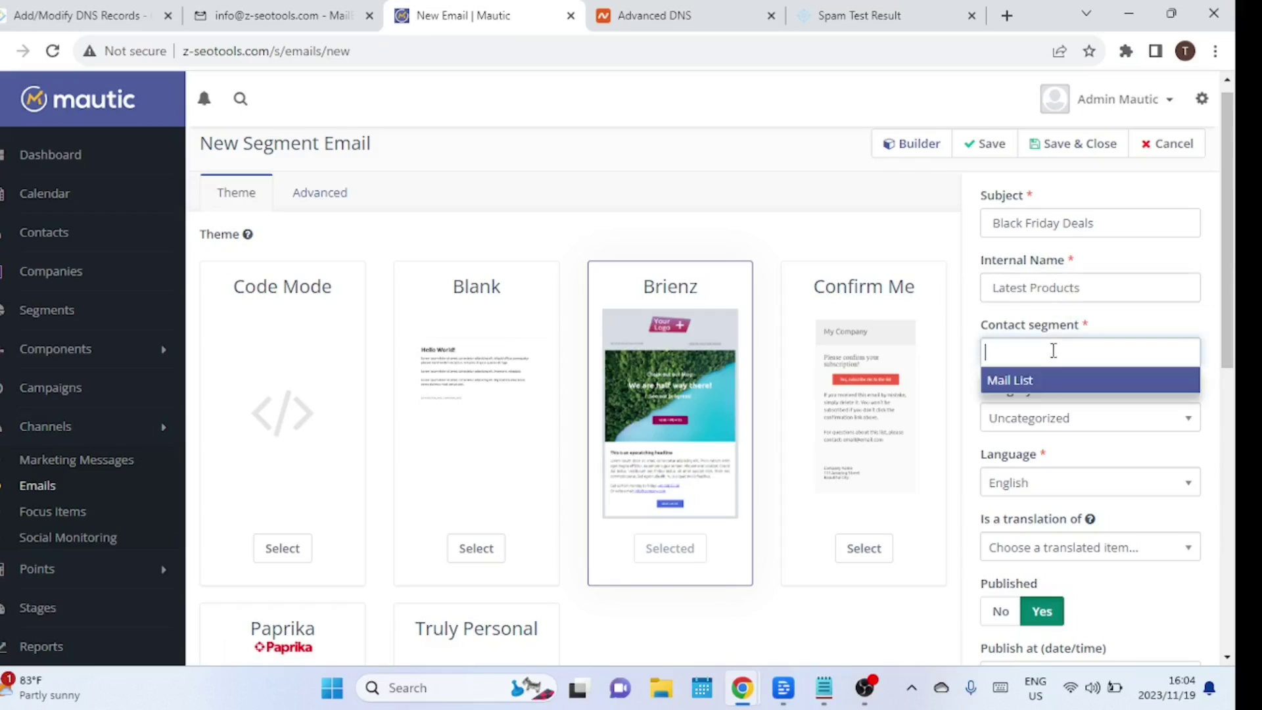
click(1039, 387)
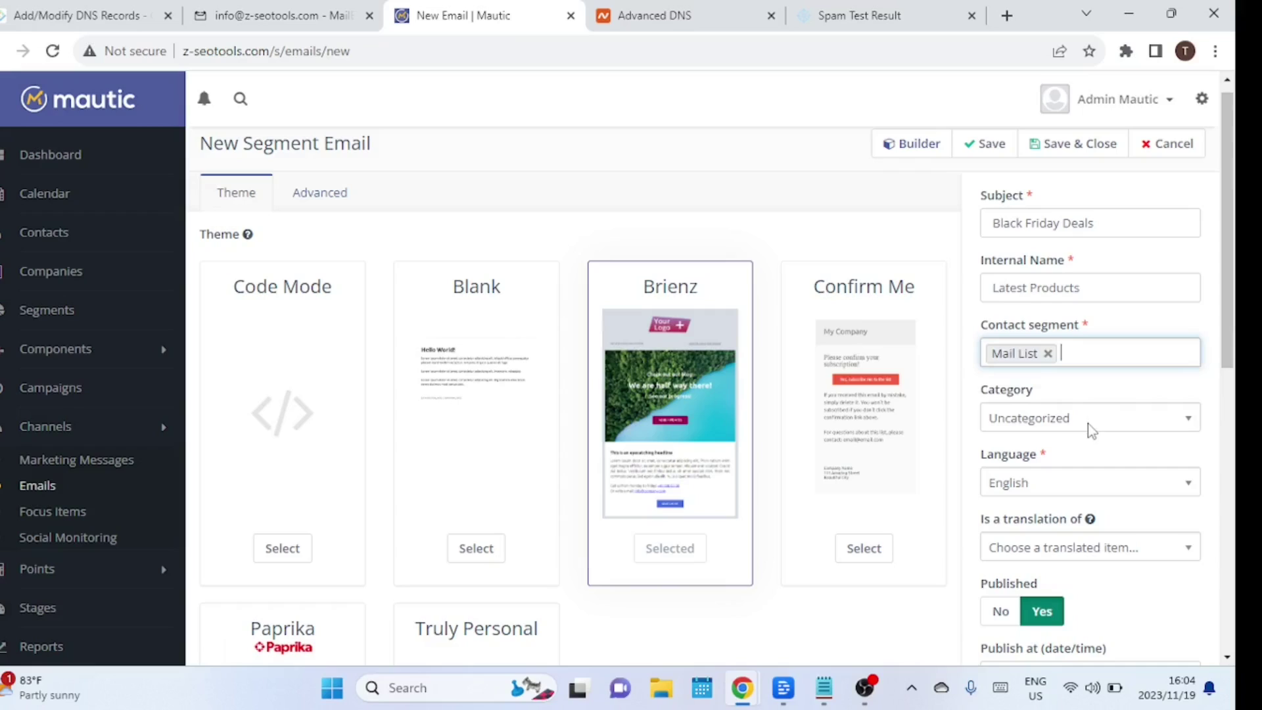
click(971, 158)
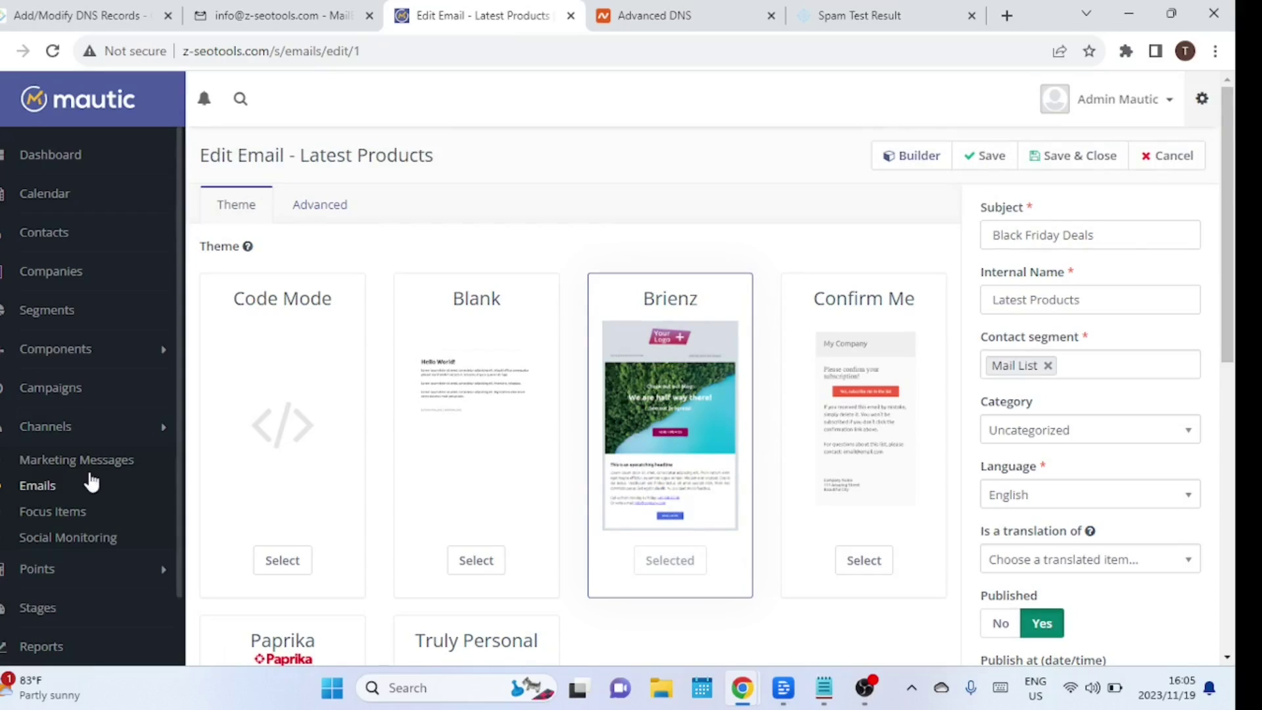
click(67, 492)
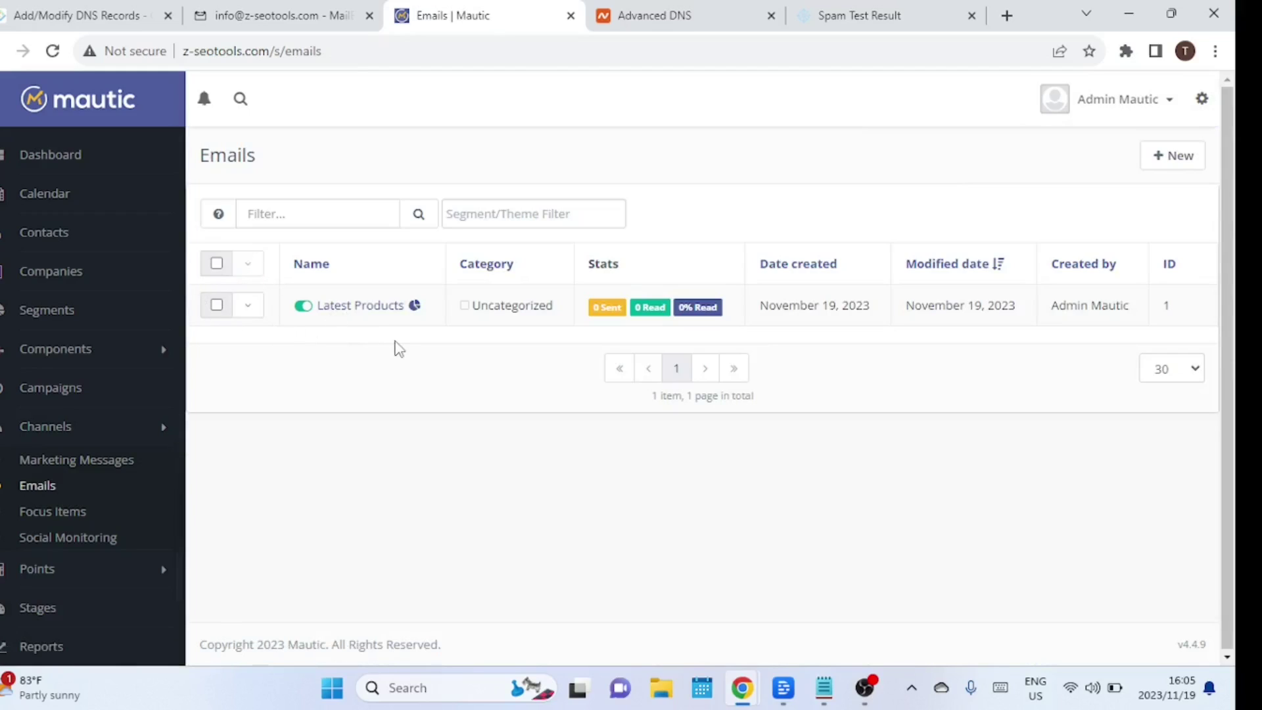
- Open the Send page for 'Latest Products' and focus the emails-per-batch field
click(249, 307)
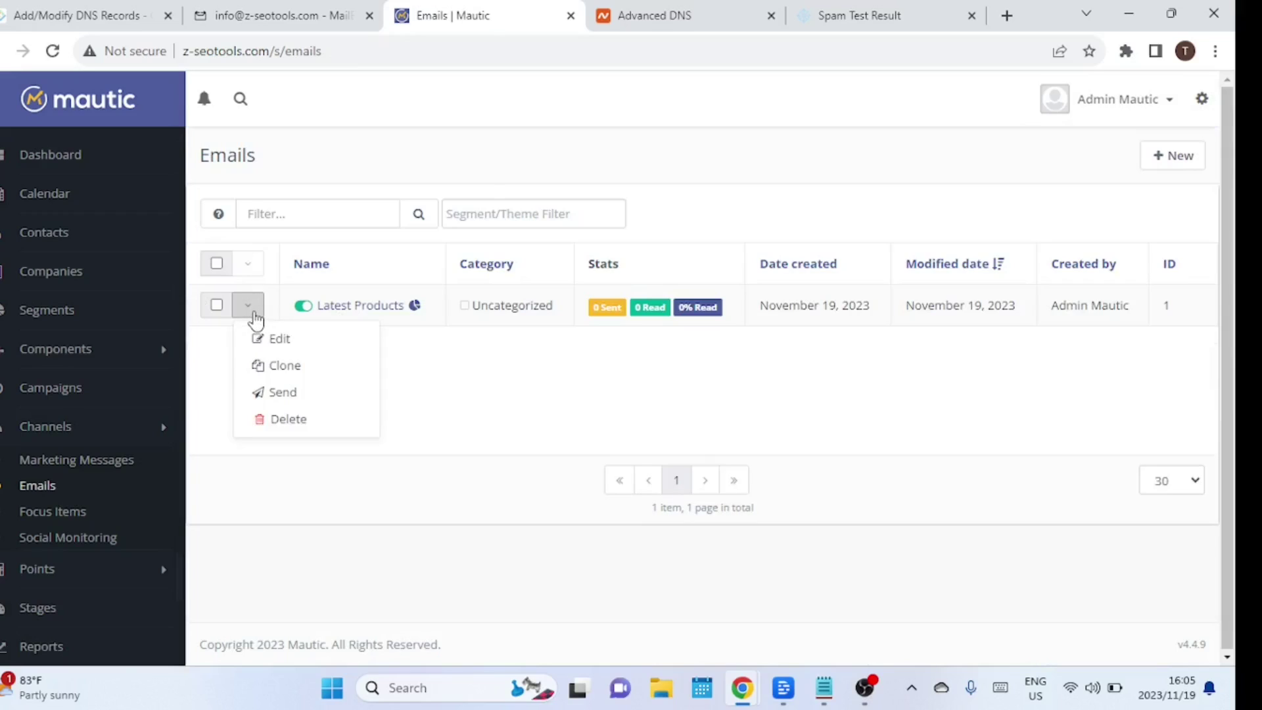
click(280, 394)
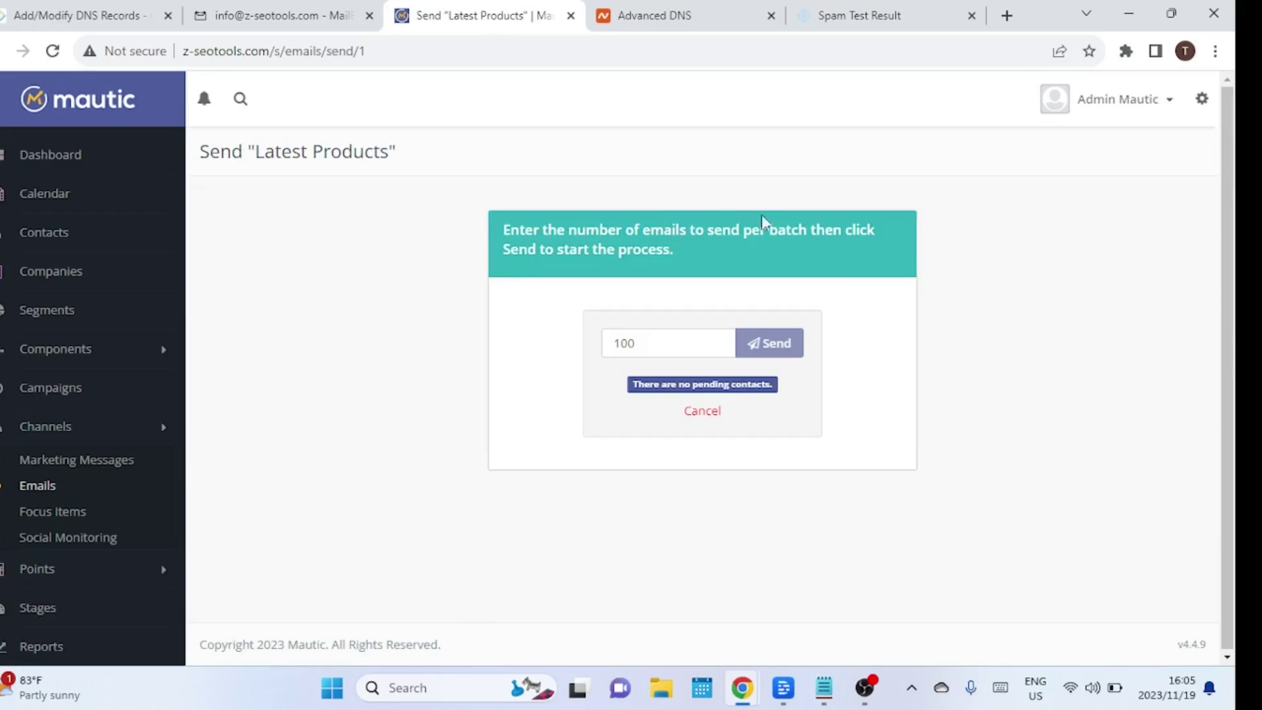
click(652, 343)
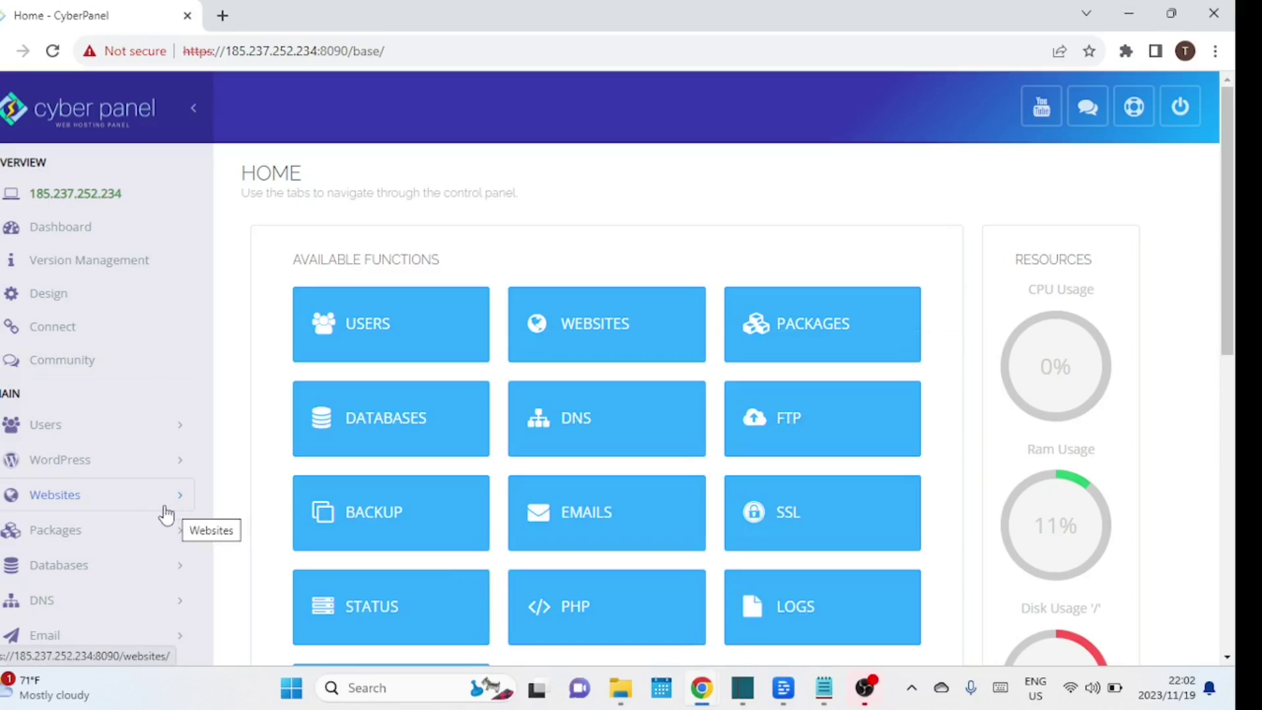
- In CyberPanel's website list, start a blank new cron job for z-seotools.com
click(177, 499)
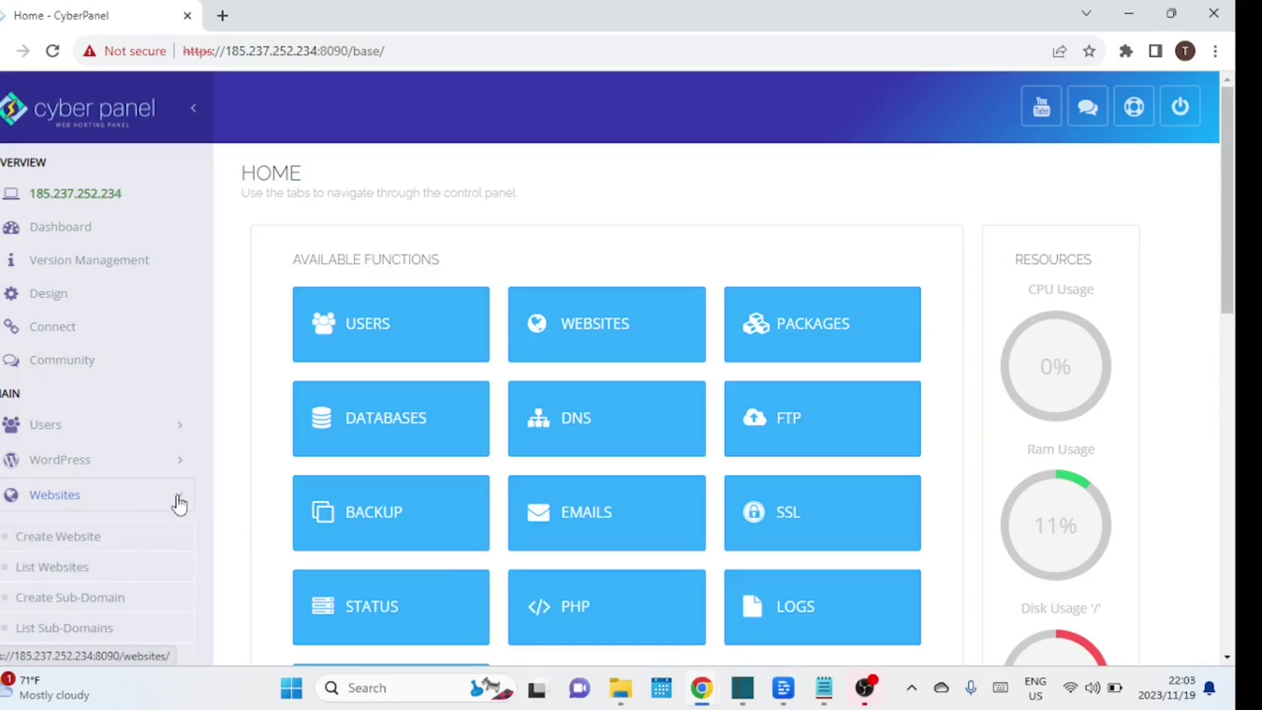
drag(1235, 217, 1234, 307)
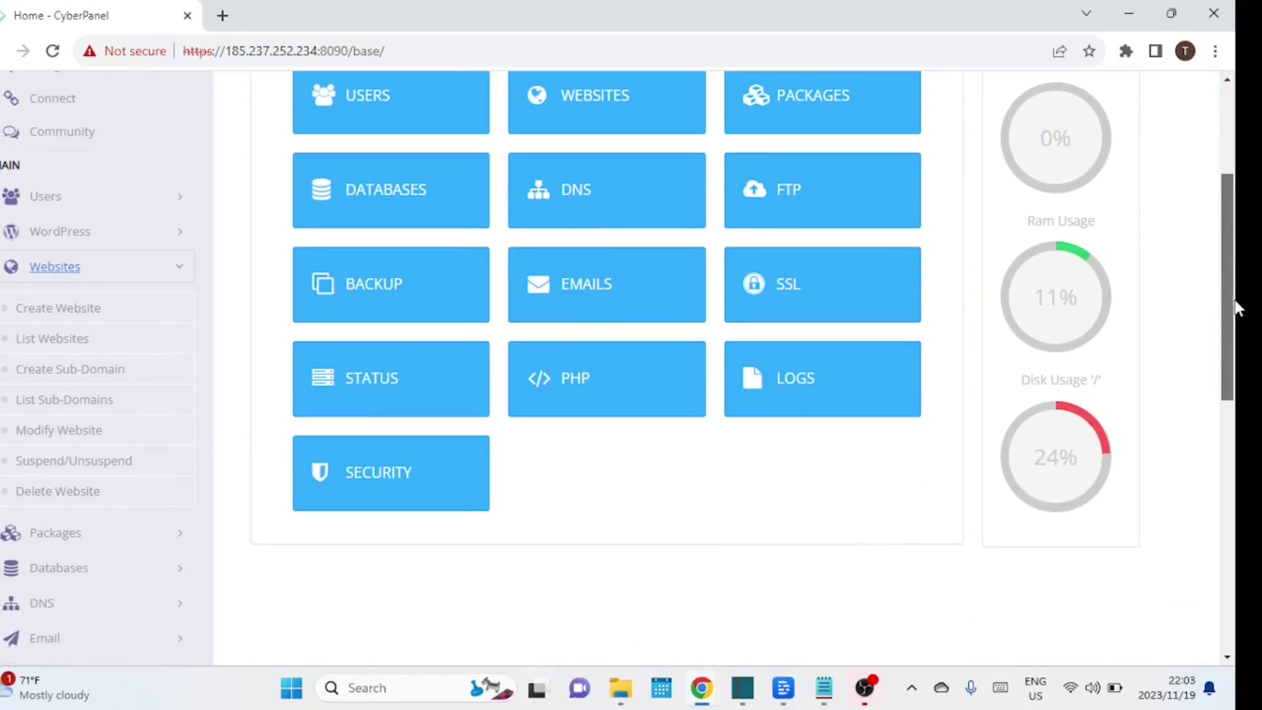
click(89, 344)
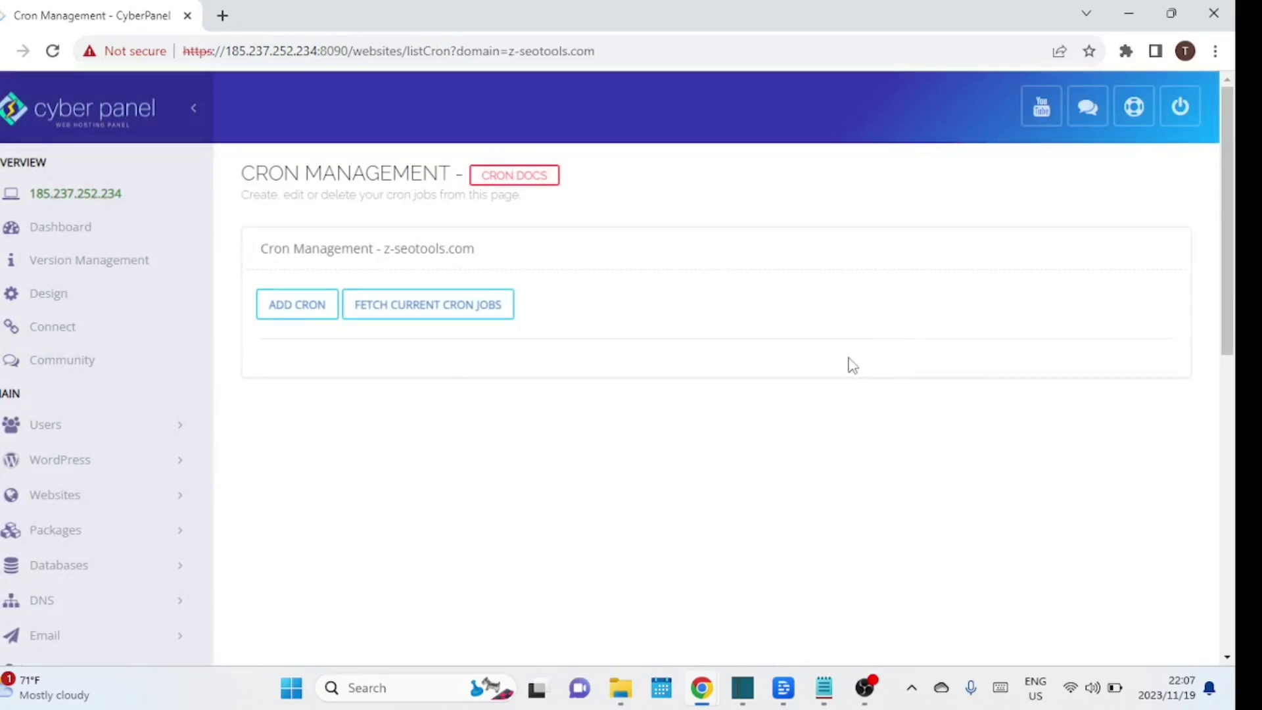
click(293, 312)
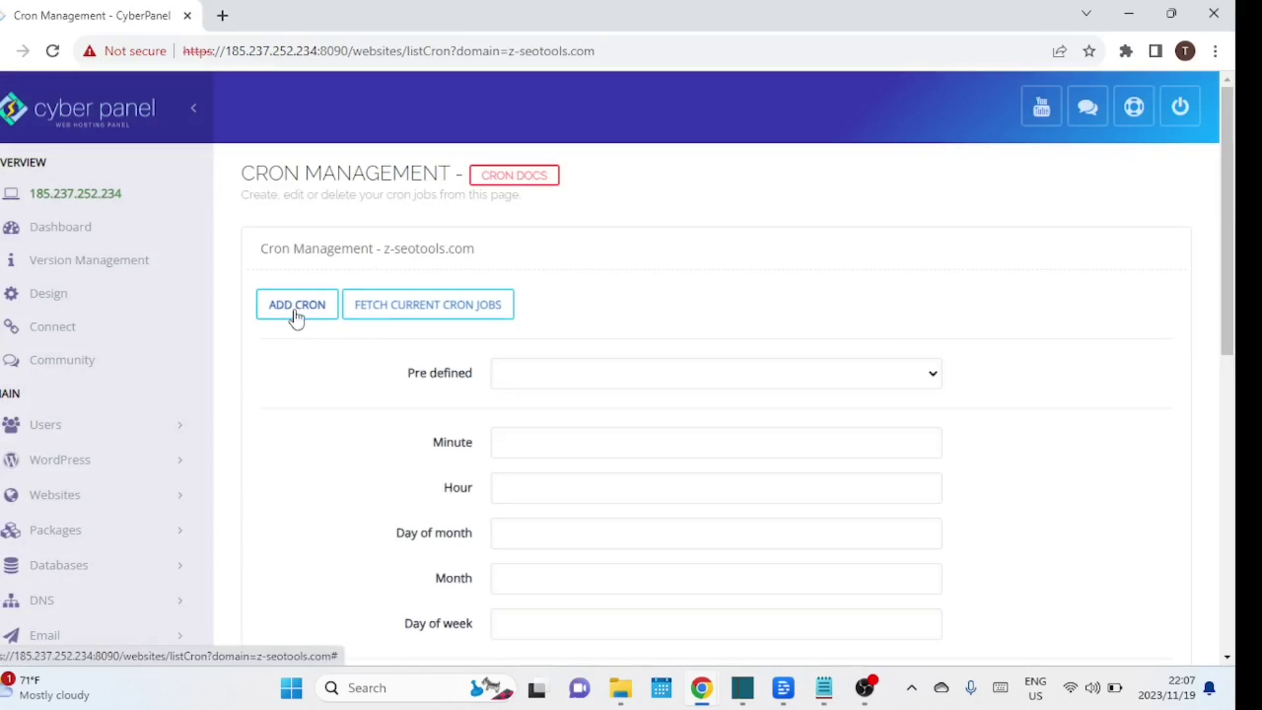